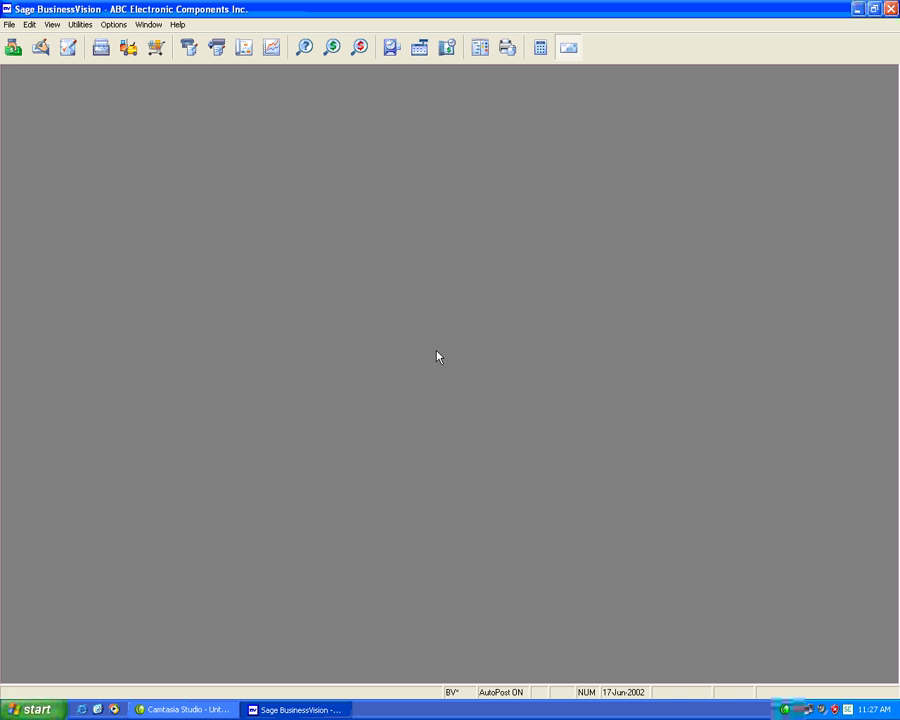
# Step: Review the General Ledger groups in System Setup in an enlarged window, confirming that all users are signed off, and close the setup
pyautogui.click(479, 54)
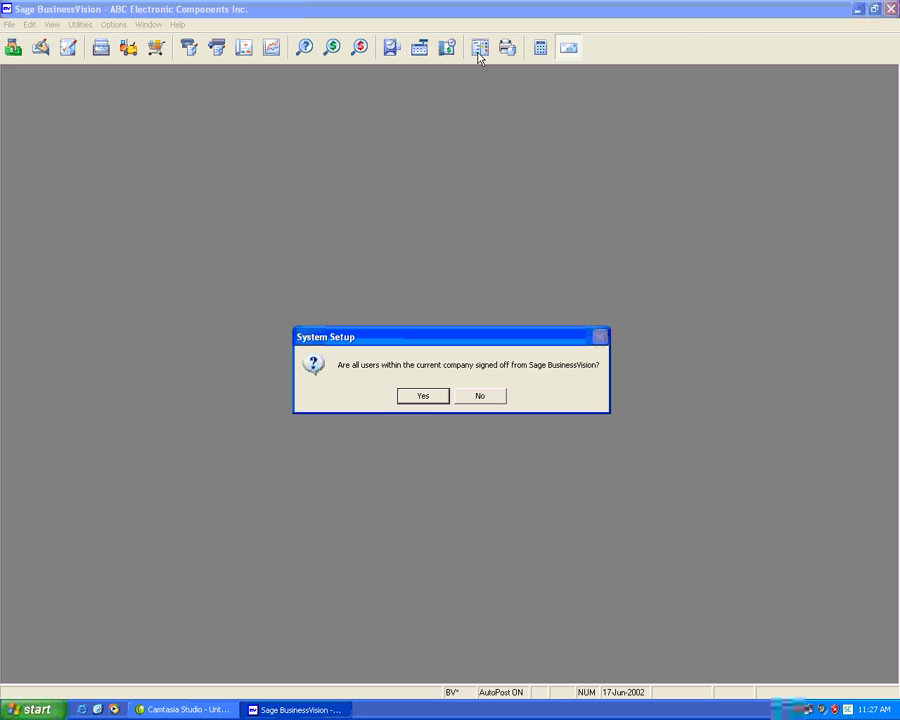
pyautogui.click(423, 396)
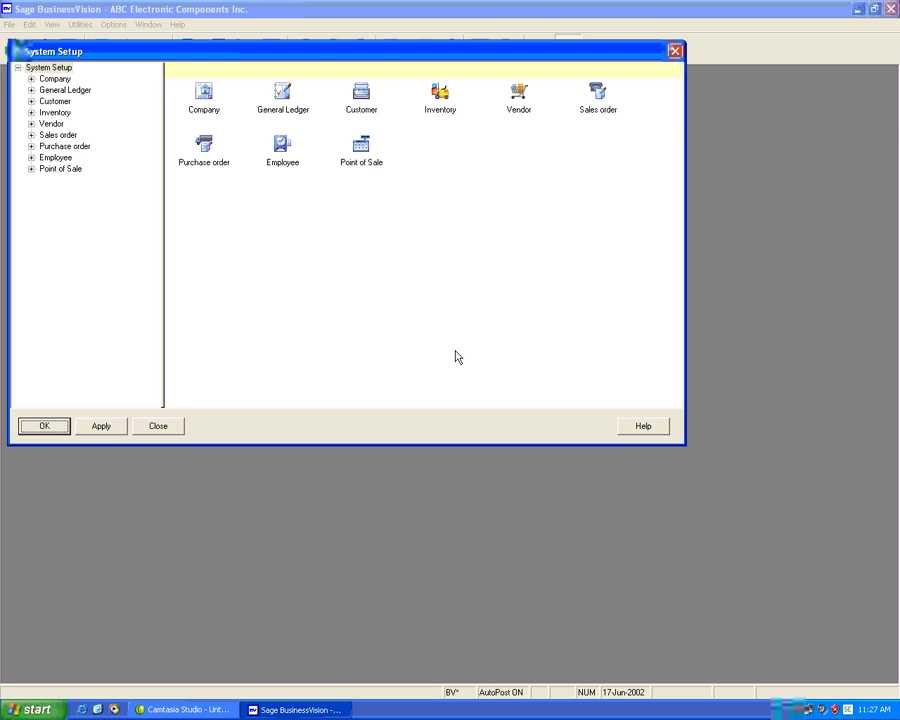
pyautogui.click(297, 122)
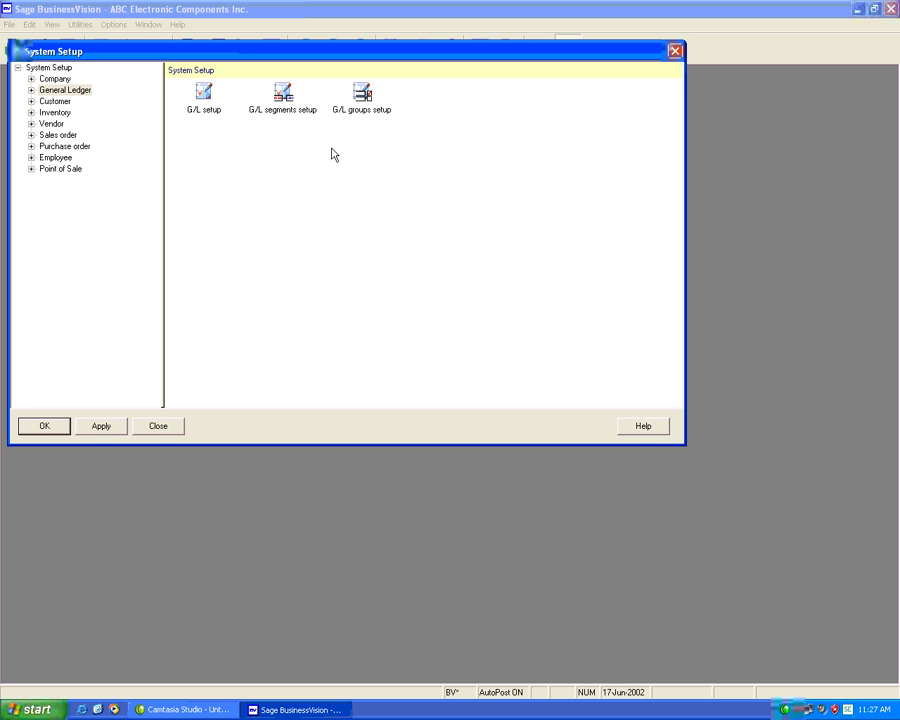
pyautogui.click(360, 108)
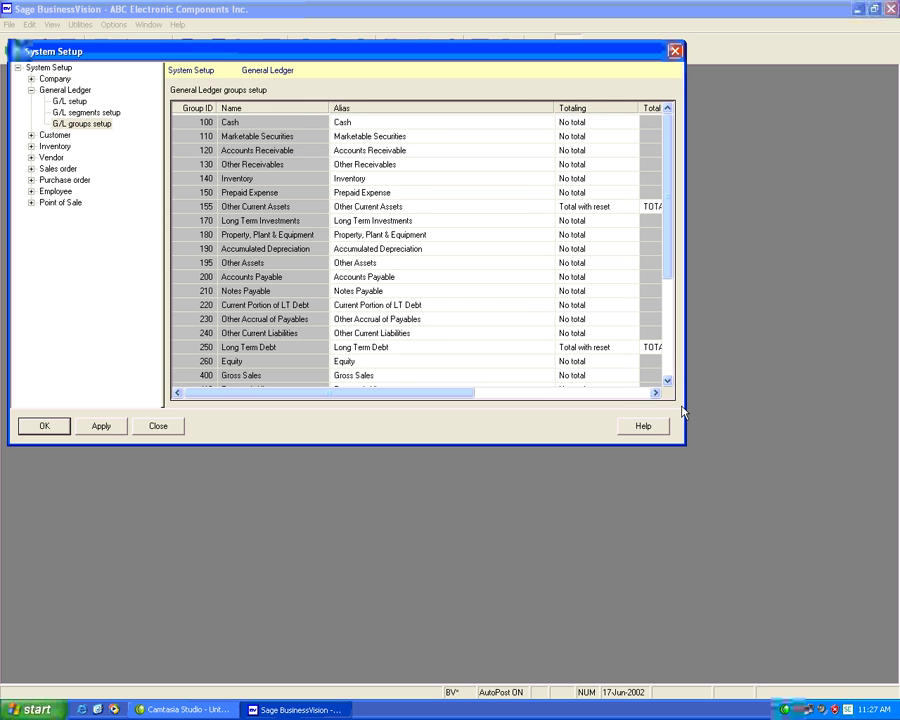
pyautogui.moveTo(686, 444); pyautogui.dragTo(851, 564)
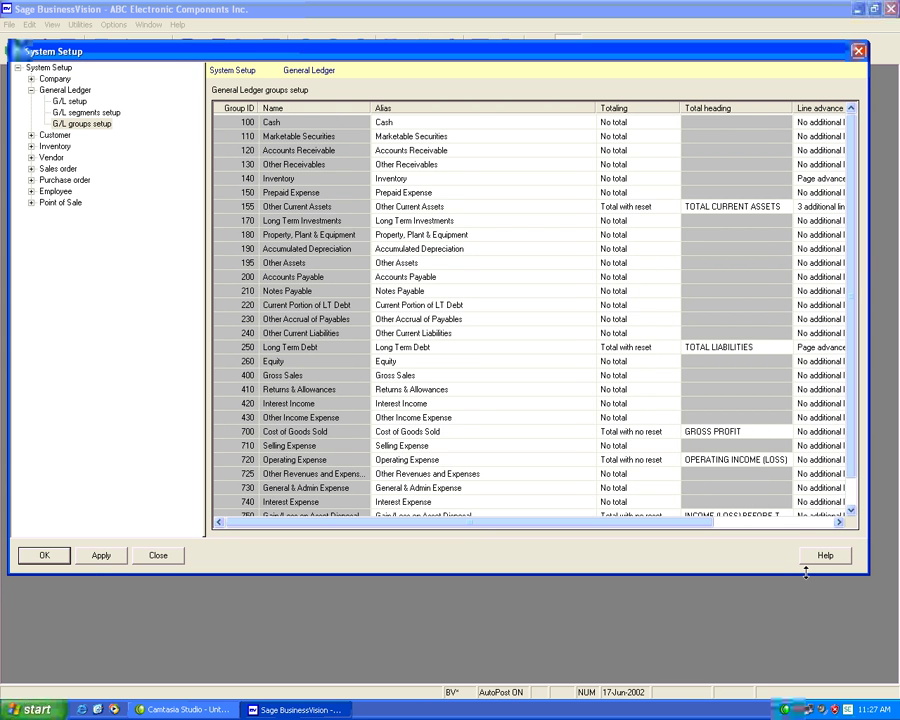
pyautogui.moveTo(806, 571); pyautogui.dragTo(808, 618)
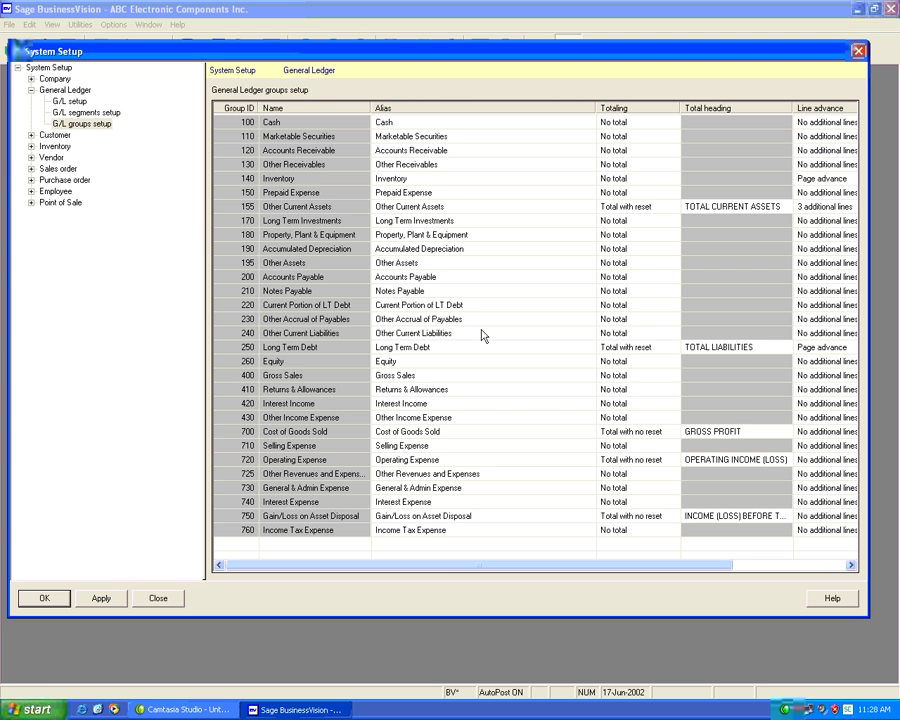
pyautogui.click(159, 598)
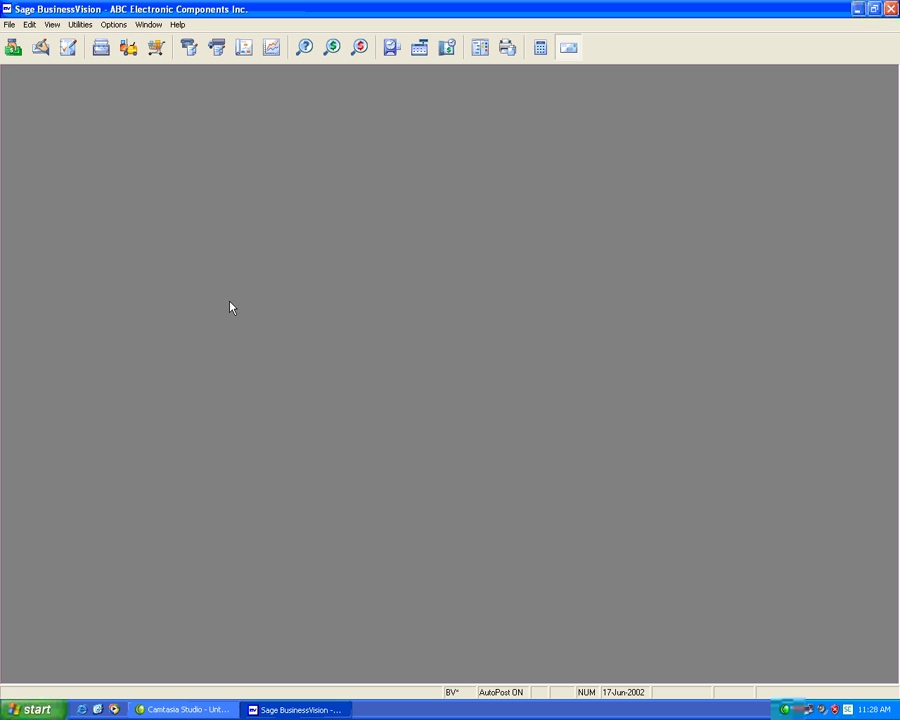
# Step: Check the General Ledger option permissions in the BUSINESS user's access details and close User Details
pyautogui.click(80, 25)
pyautogui.moveTo(122, 225)
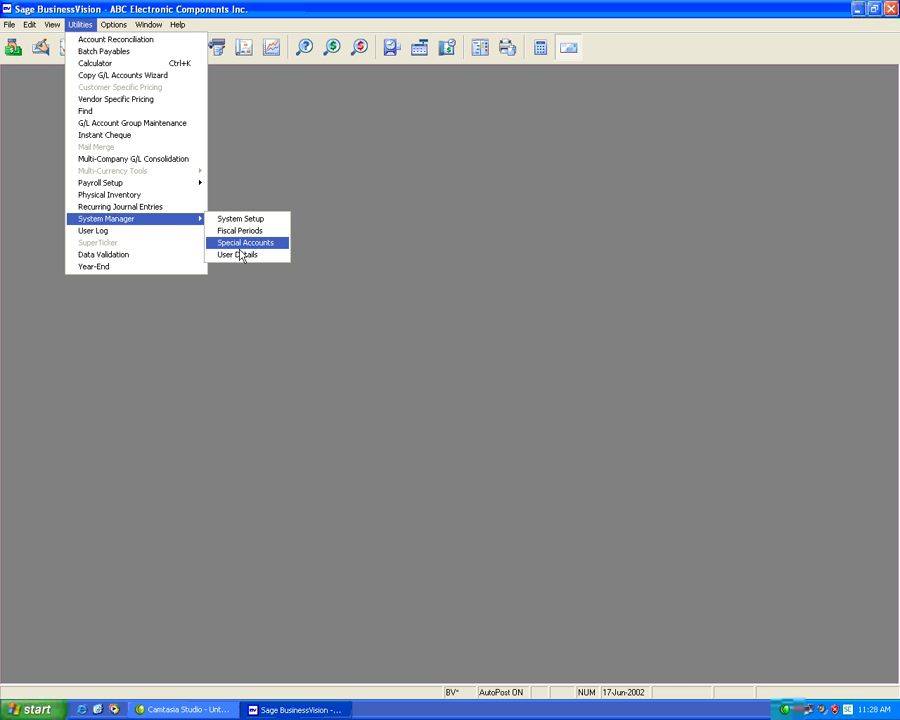
pyautogui.click(240, 255)
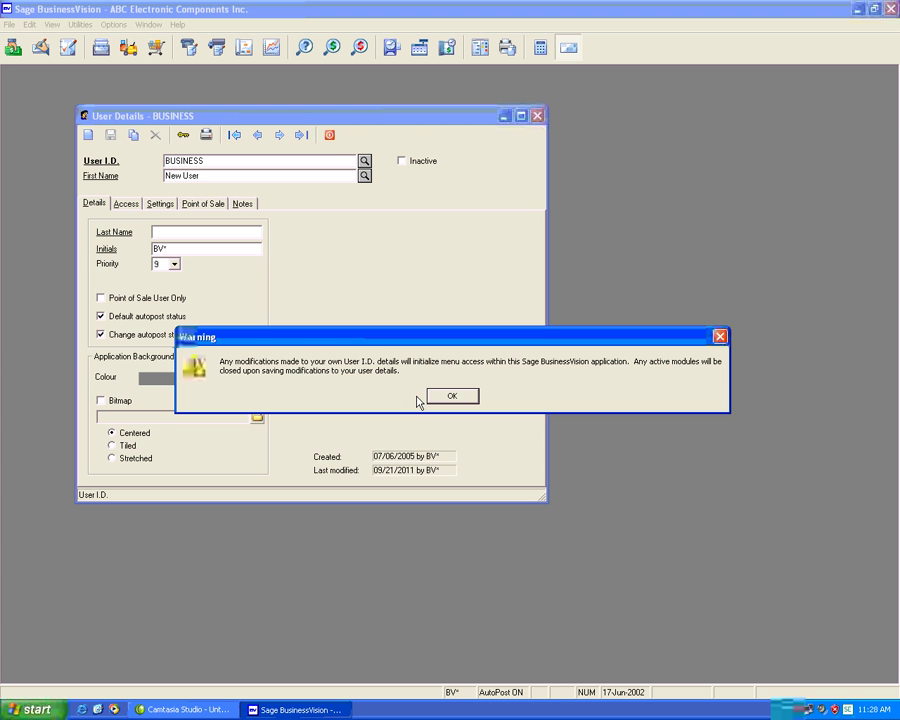
pyautogui.click(440, 396)
pyautogui.click(126, 203)
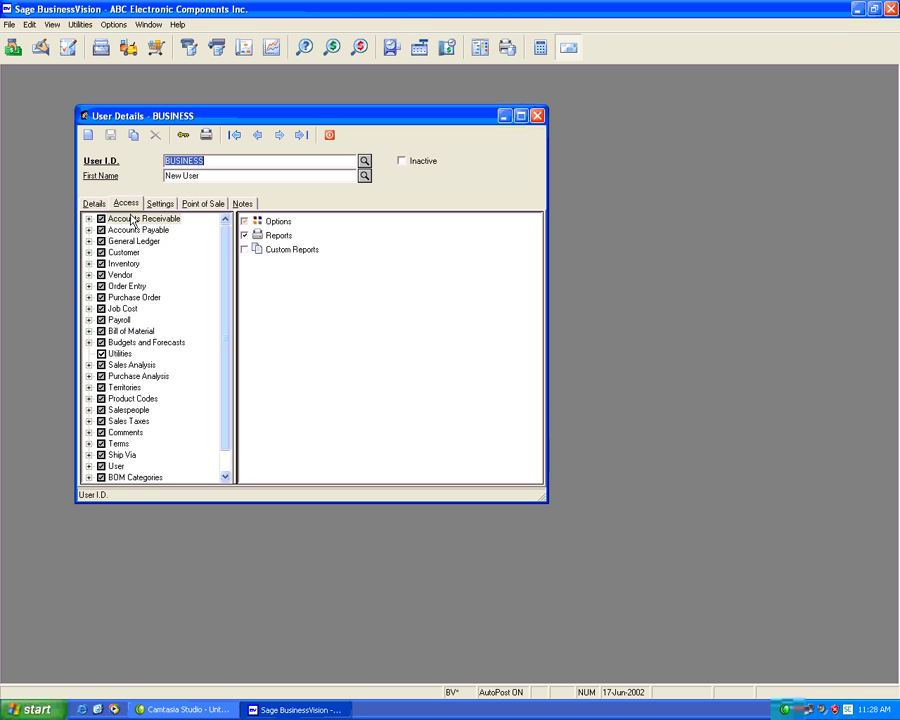
pyautogui.click(88, 241)
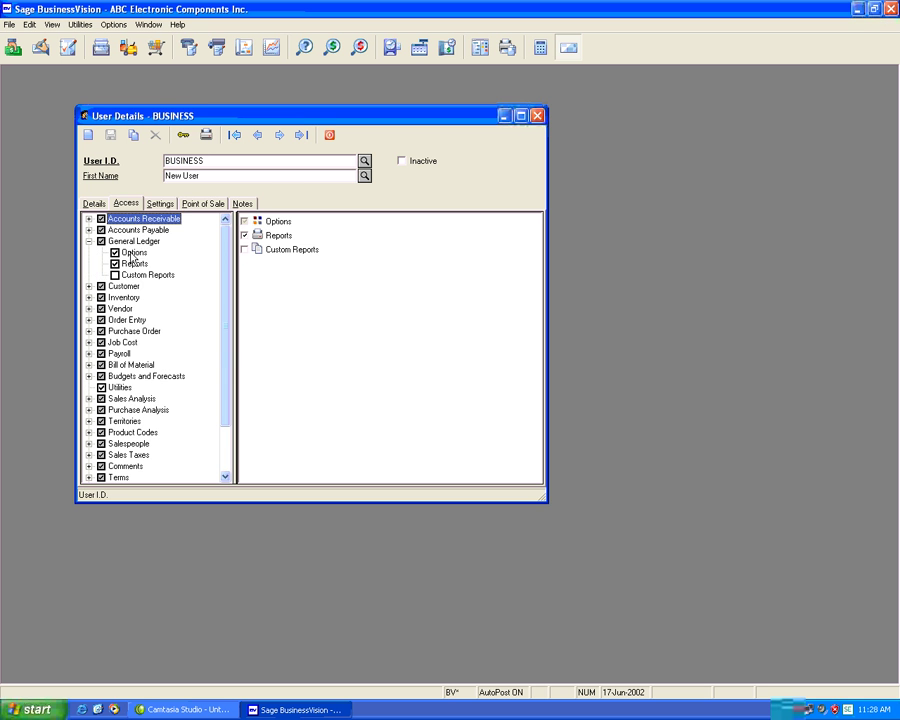
pyautogui.click(132, 253)
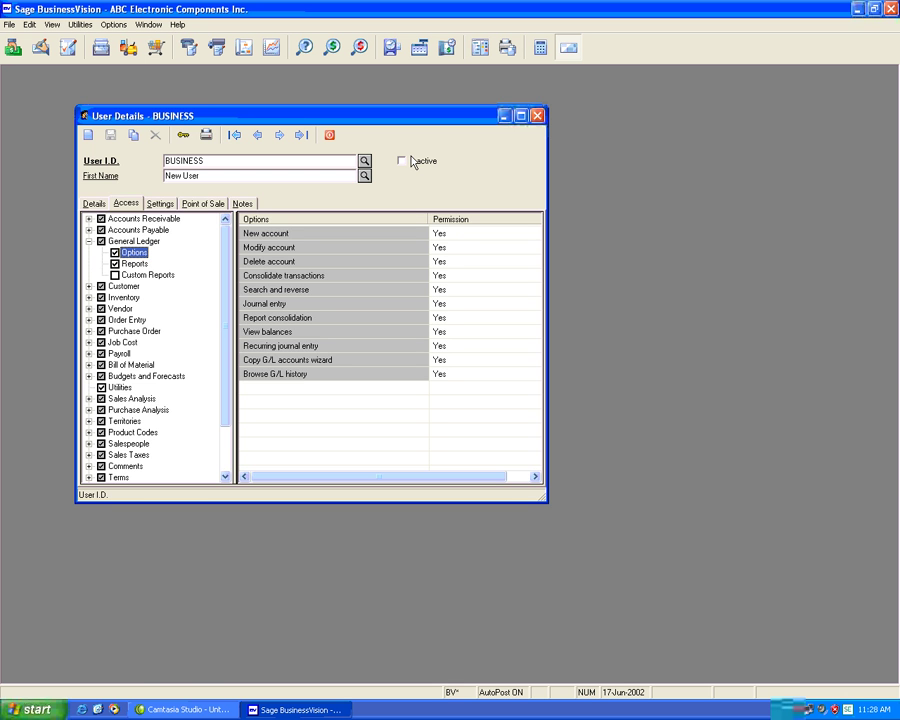
pyautogui.click(329, 135)
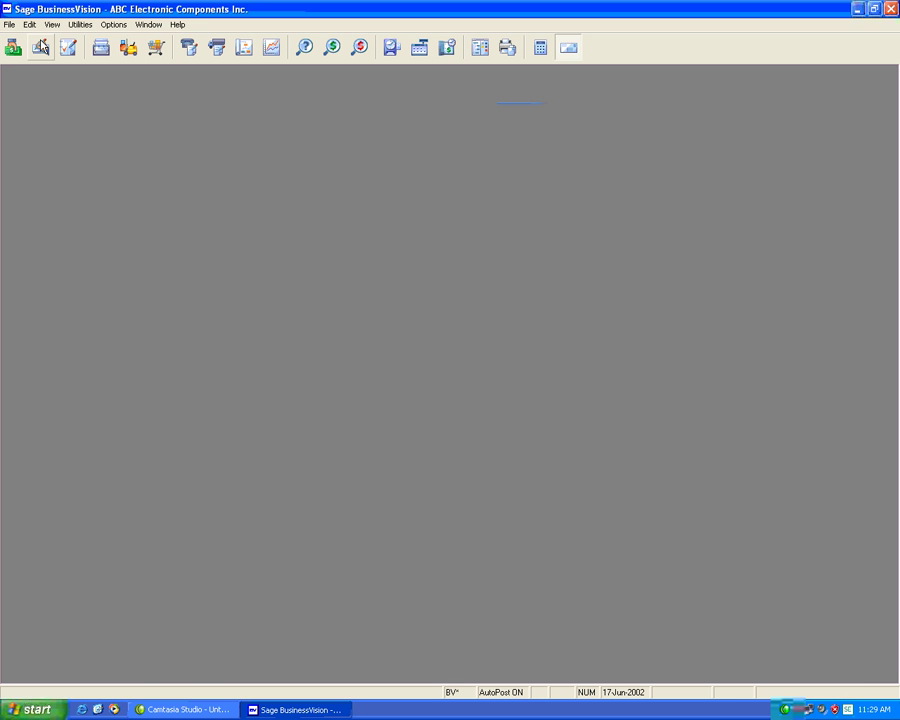
# Step: Review the existing General Ledger sub-groups in Sub-group Details, selecting the C-COMP entry, and close the list
pyautogui.click(30, 25)
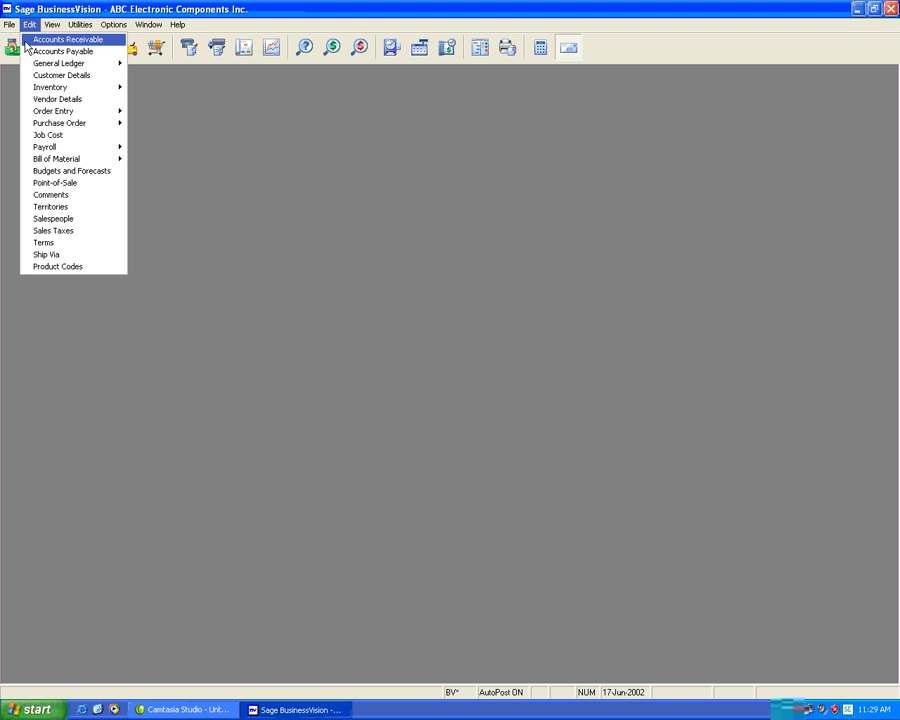
pyautogui.moveTo(58, 66)
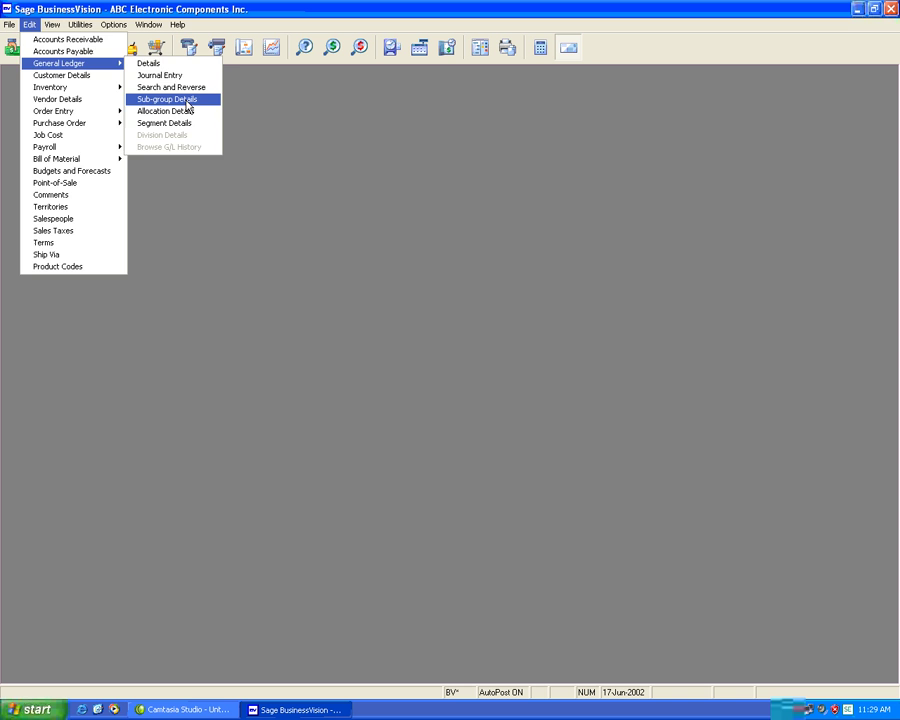
pyautogui.click(186, 100)
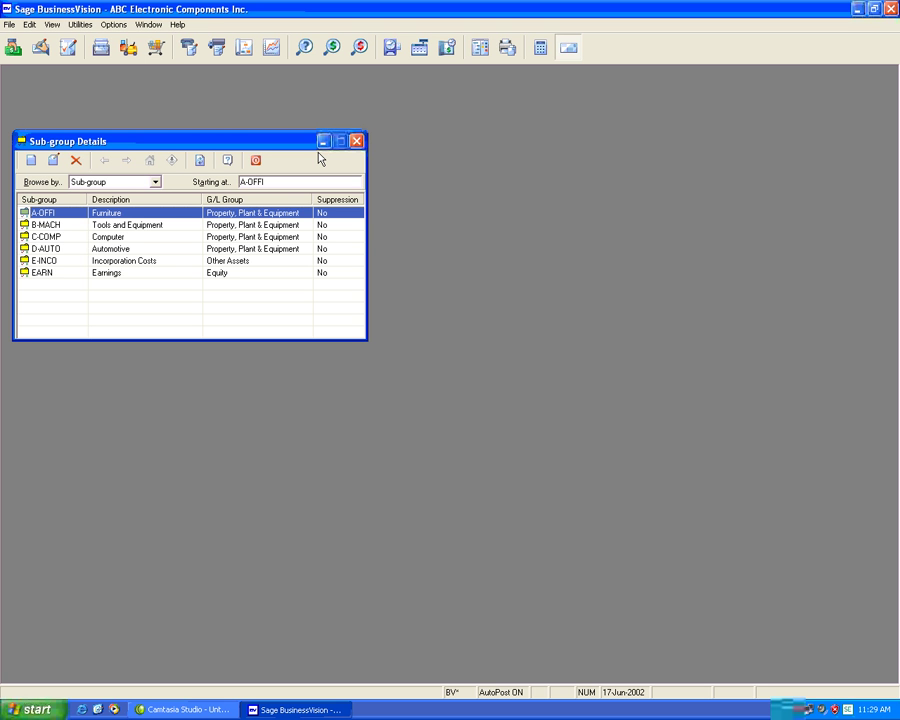
pyautogui.click(186, 237)
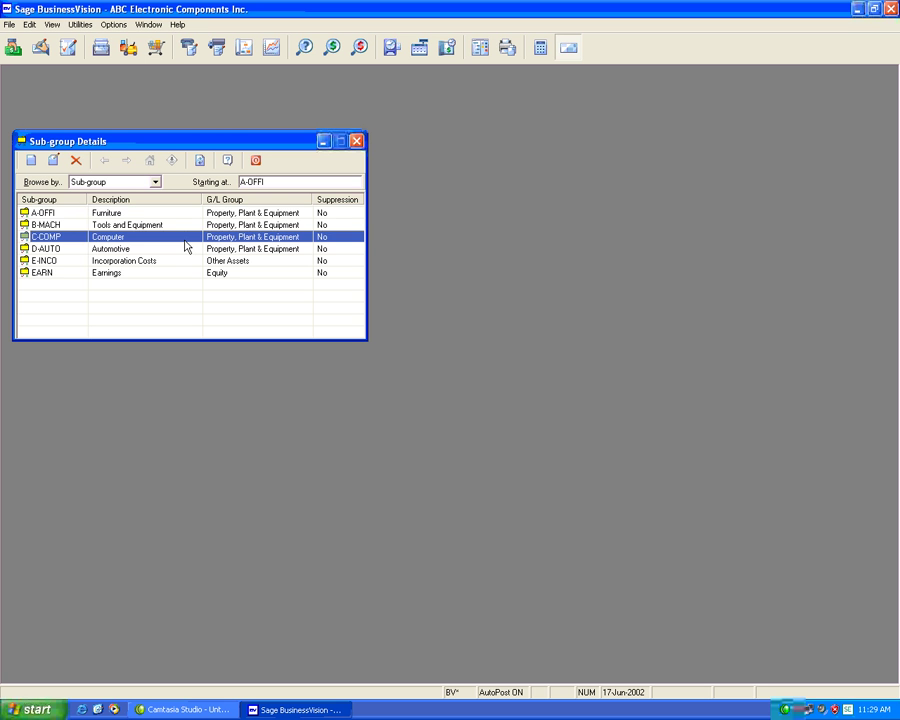
pyautogui.click(357, 141)
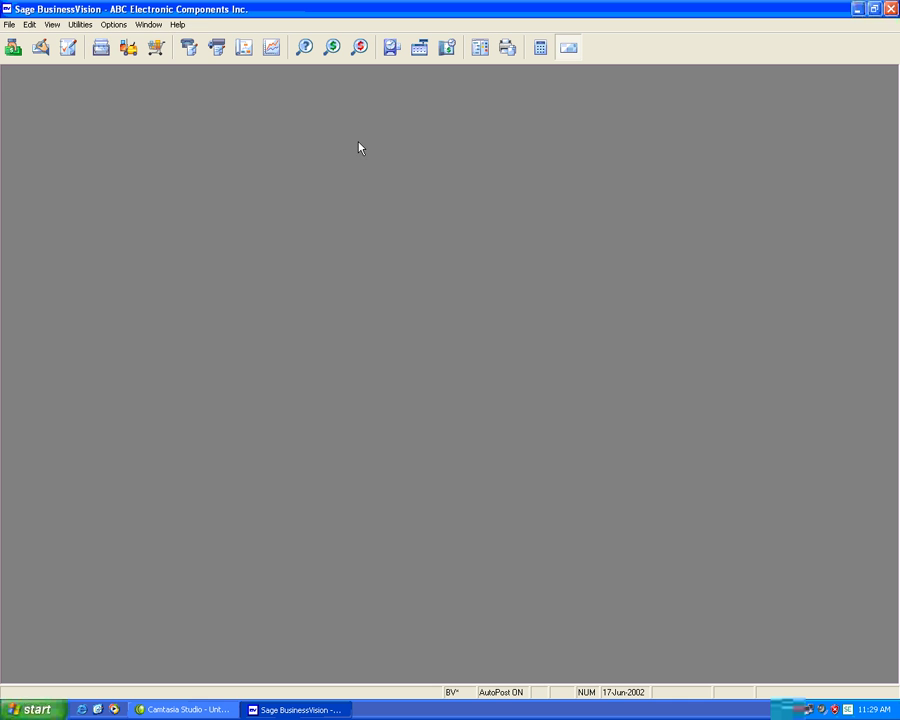
# Step: Open G/L Account Group Maintenance and look through the group assignments down to the end of the account list
pyautogui.click(80, 24)
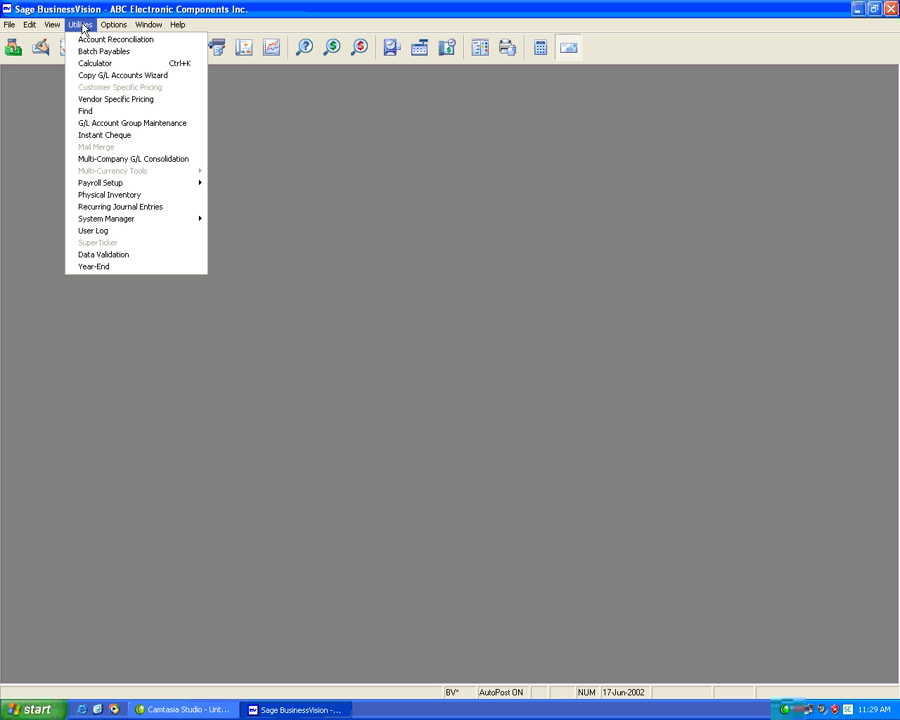
pyautogui.click(104, 122)
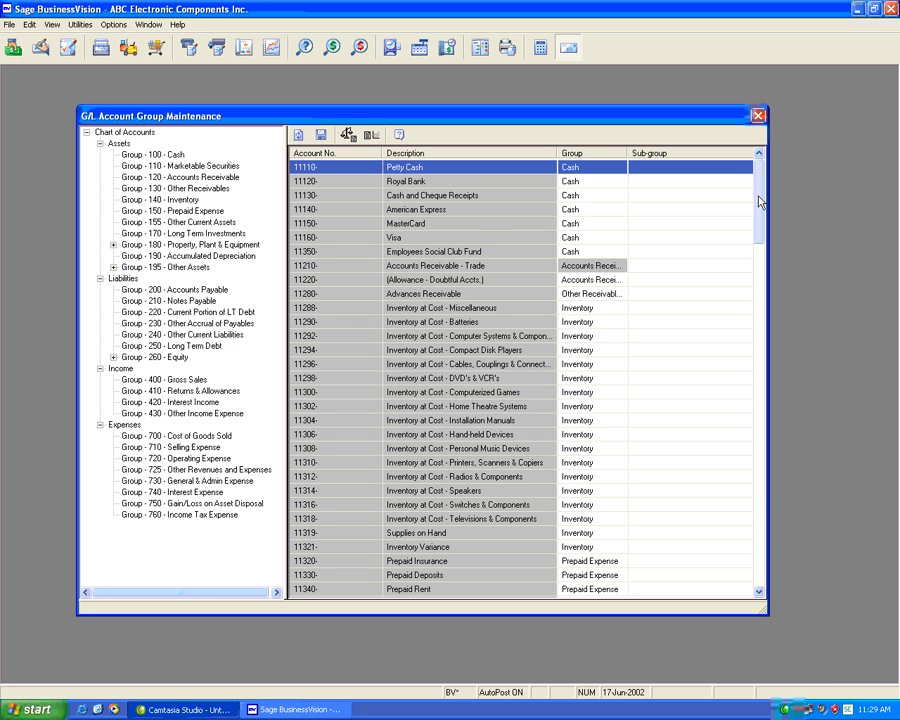
pyautogui.moveTo(759, 201); pyautogui.dragTo(758, 552)
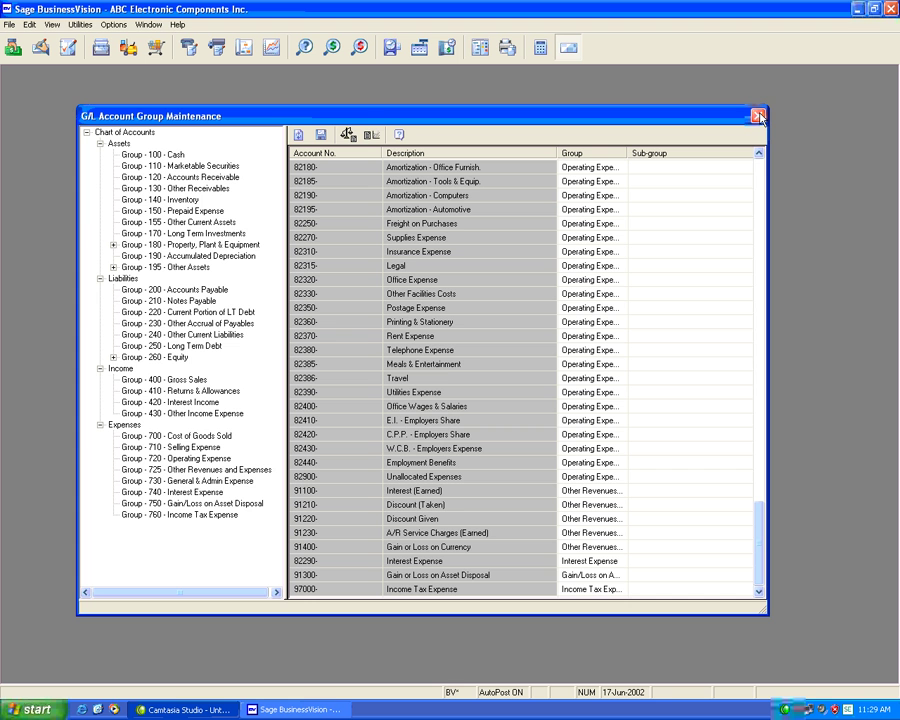
# Step: Generate a balance sheet for the fiscal period ending 30-Jun-02 and maximize its preview
pyautogui.click(347, 135)
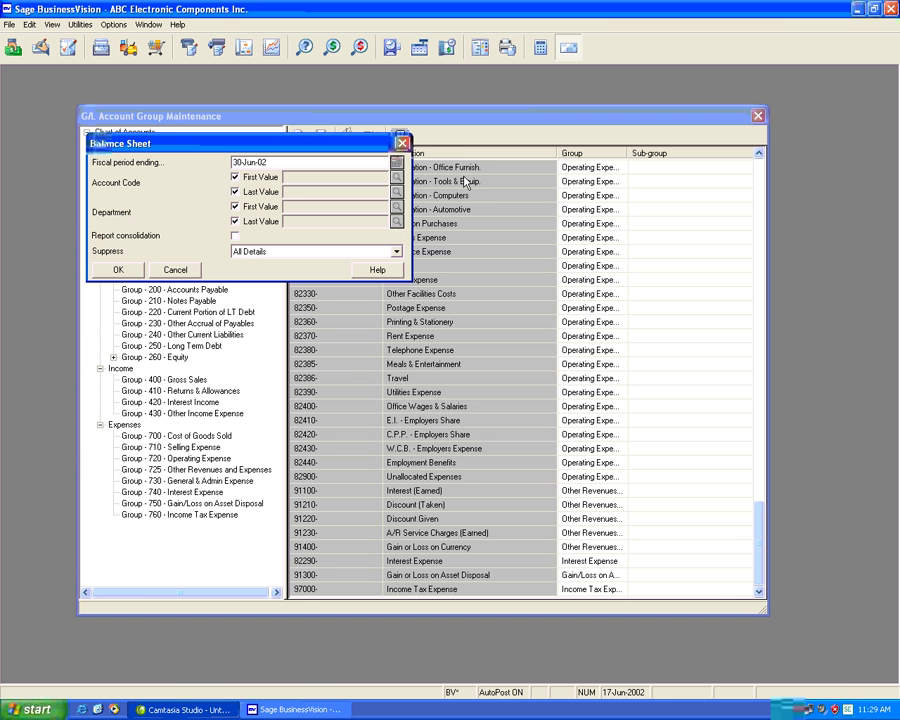
pyautogui.click(141, 271)
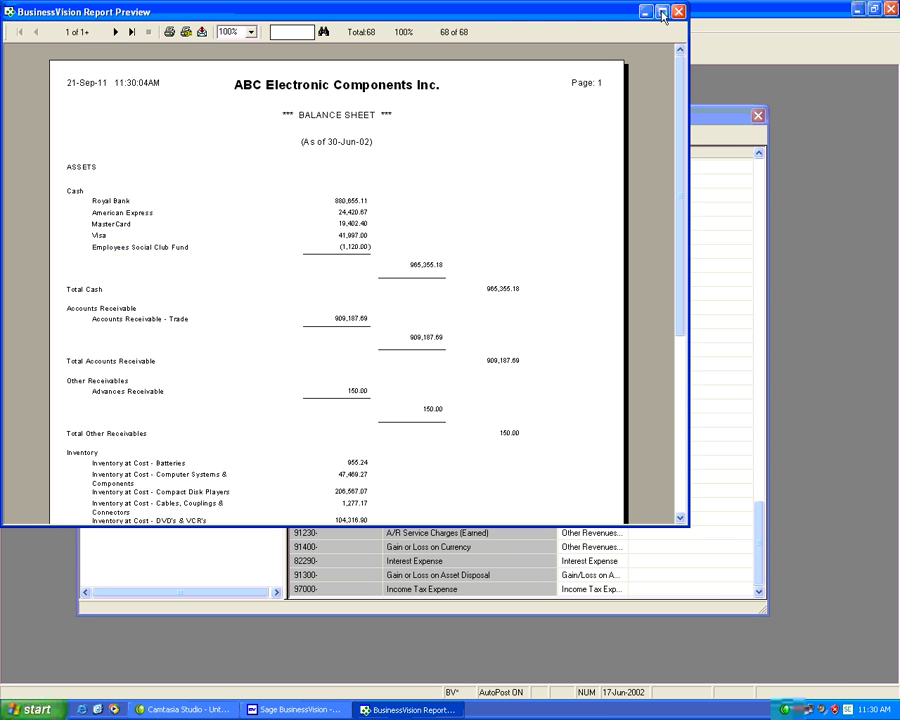
pyautogui.click(661, 12)
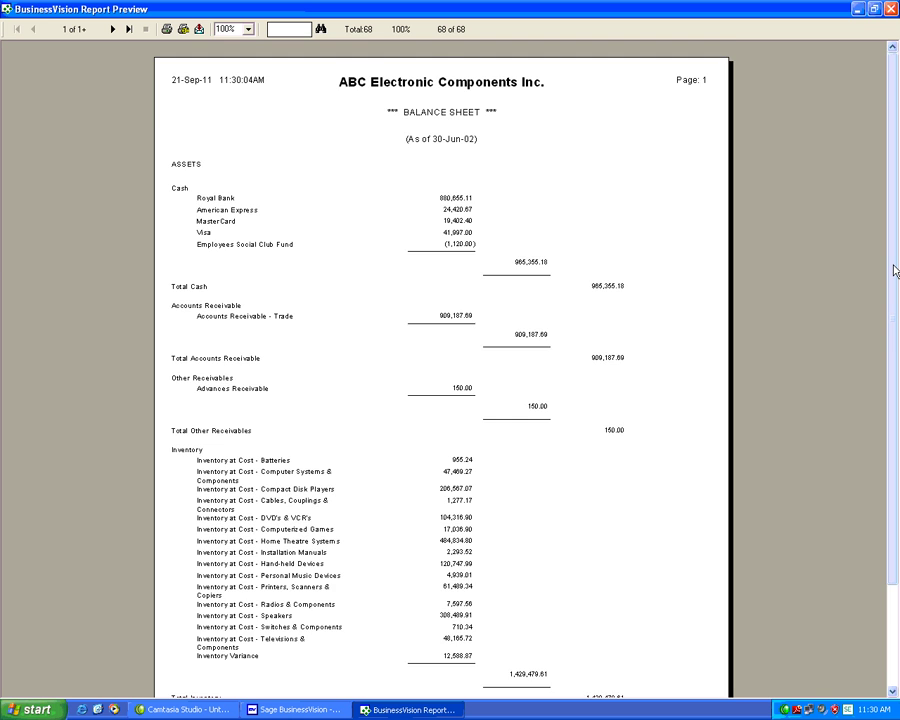
# Step: Examine every page of the balance sheet preview and return to its first page
pyautogui.moveTo(894, 270); pyautogui.dragTo(893, 317)
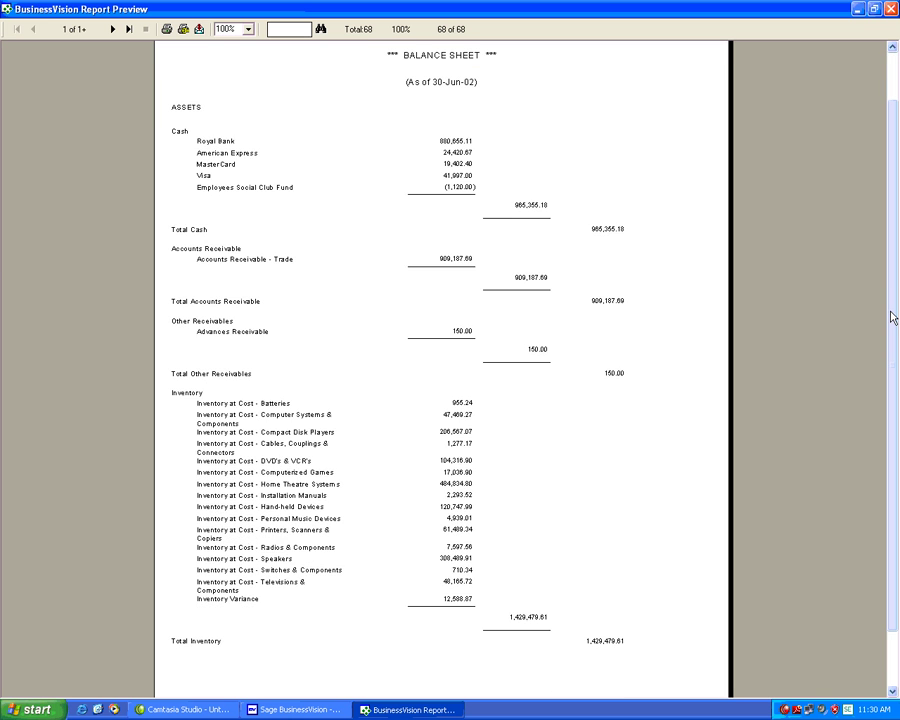
pyautogui.click(112, 29)
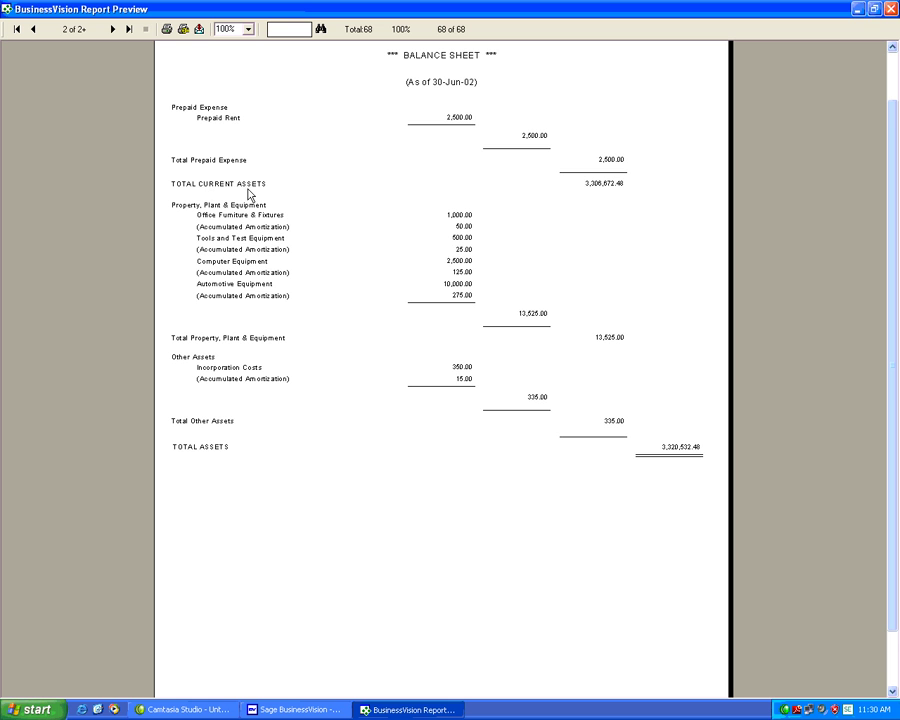
pyautogui.click(113, 30)
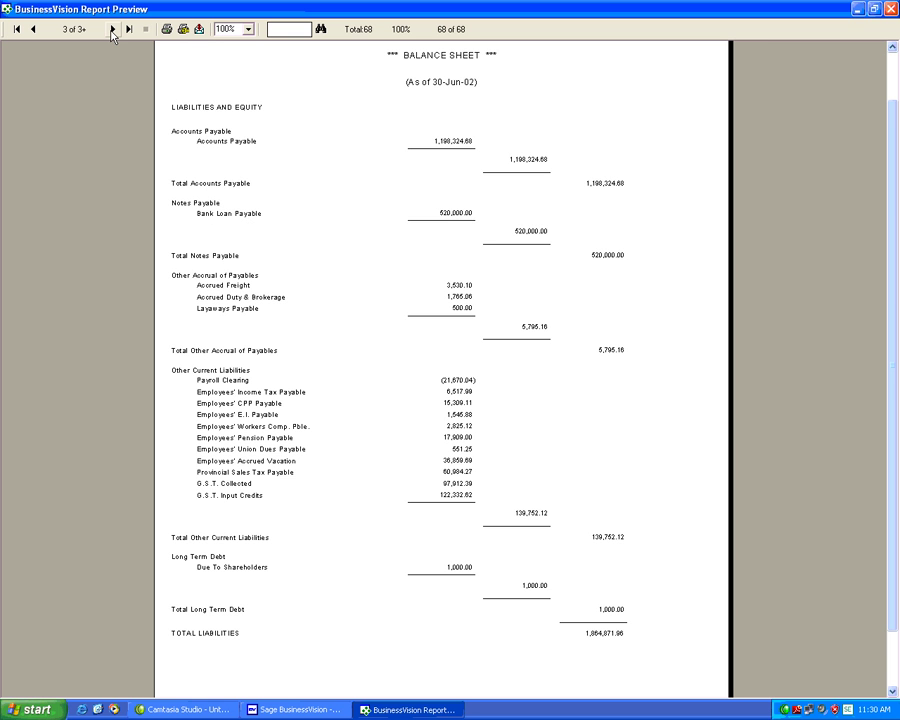
pyautogui.click(113, 30)
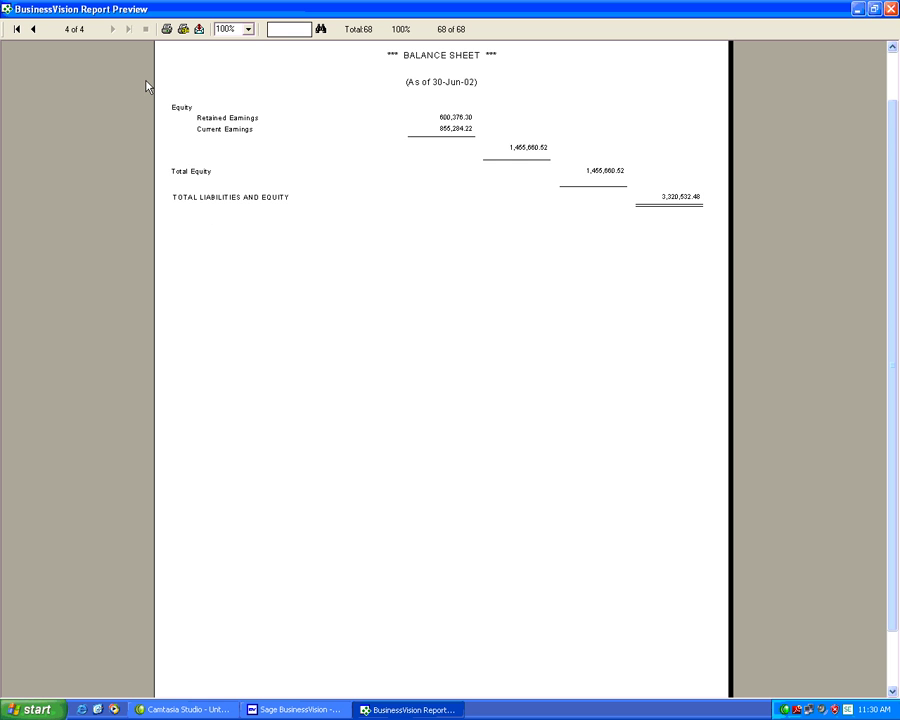
pyautogui.click(17, 29)
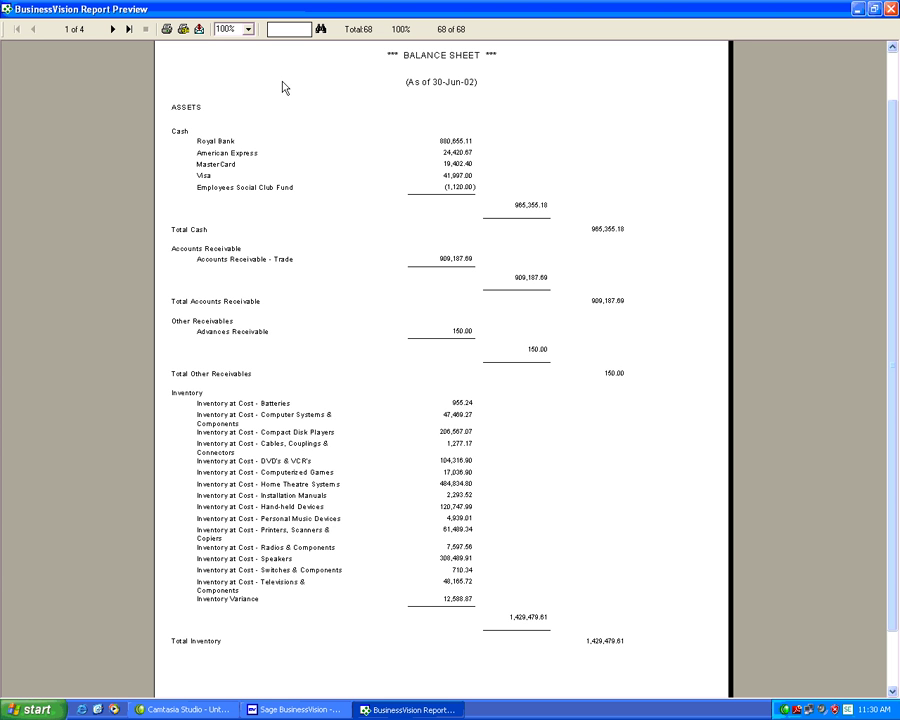
# Step: Minimize the balance sheet preview and close the Balance Sheet options and G/L Account Group Maintenance
pyautogui.click(858, 10)
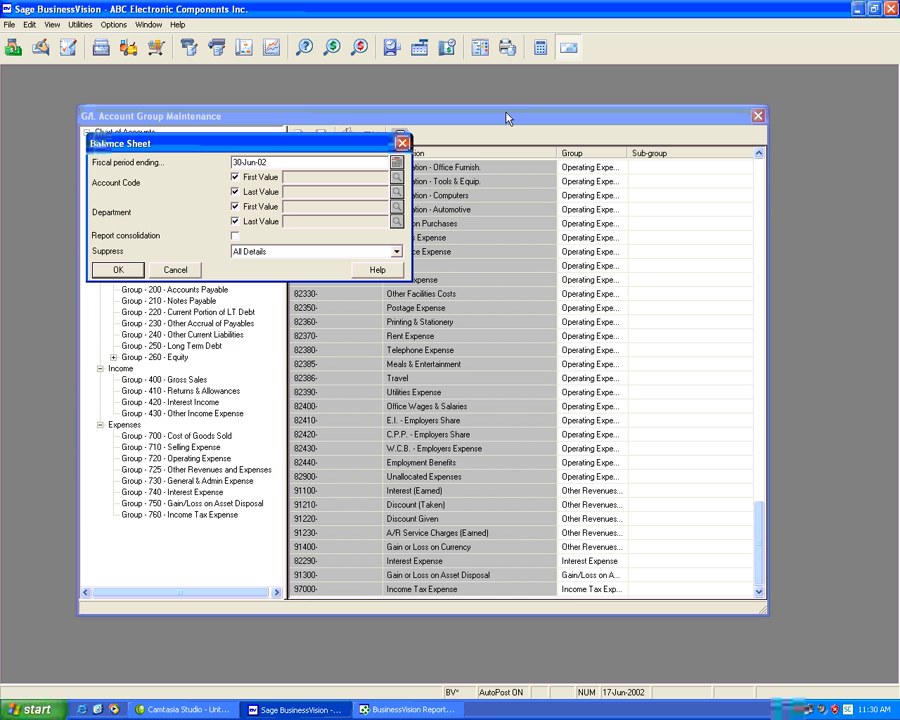
pyautogui.click(401, 144)
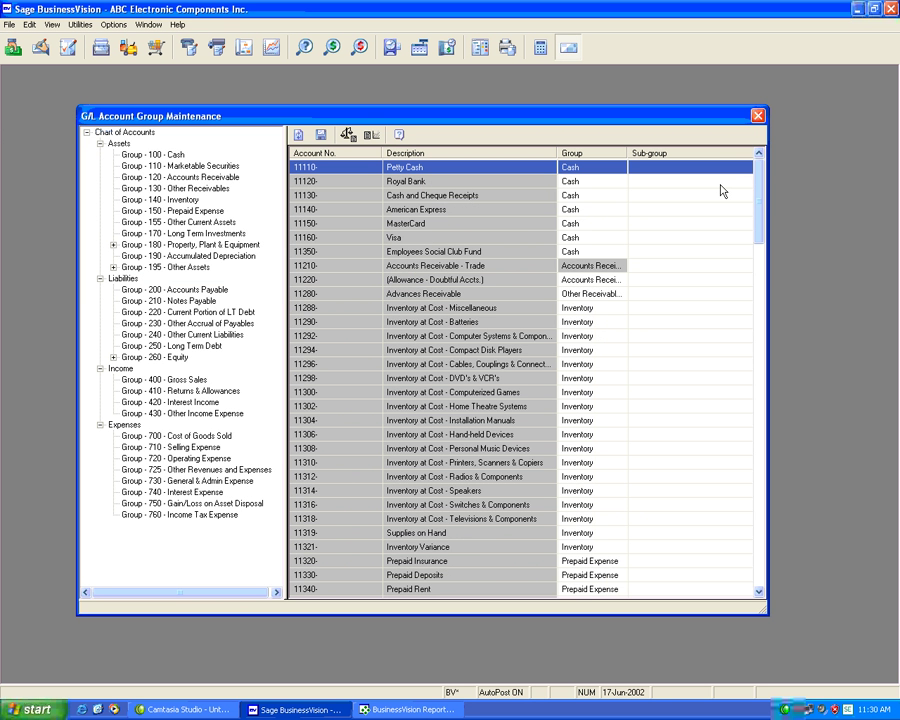
pyautogui.click(757, 117)
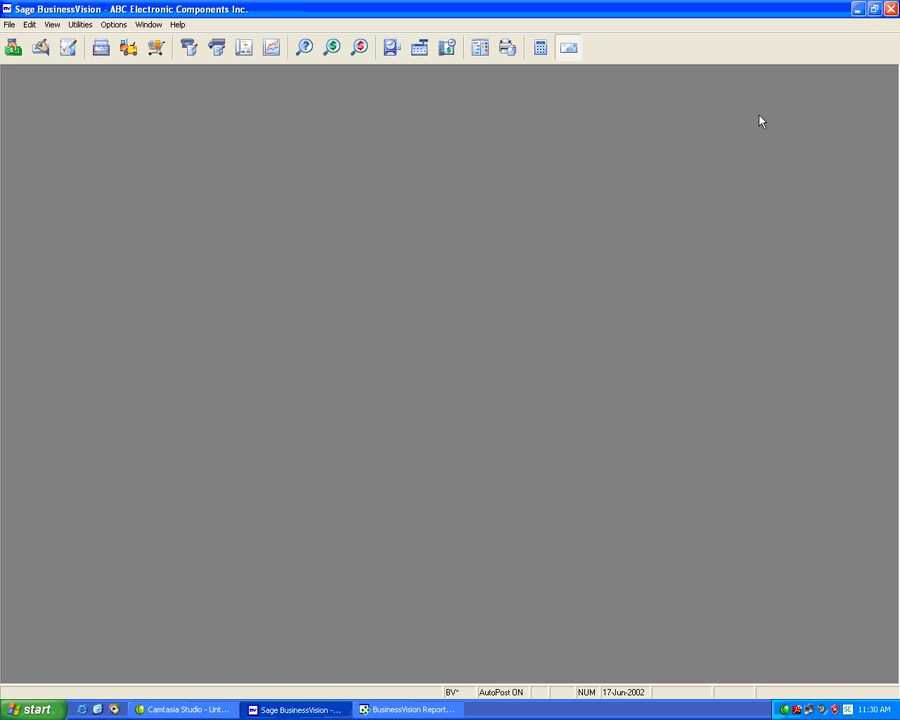
# Step: Open the General Ledger sub-group details, check the Cash accounts in the earlier balance sheet preview, and minimize that preview
pyautogui.click(30, 24)
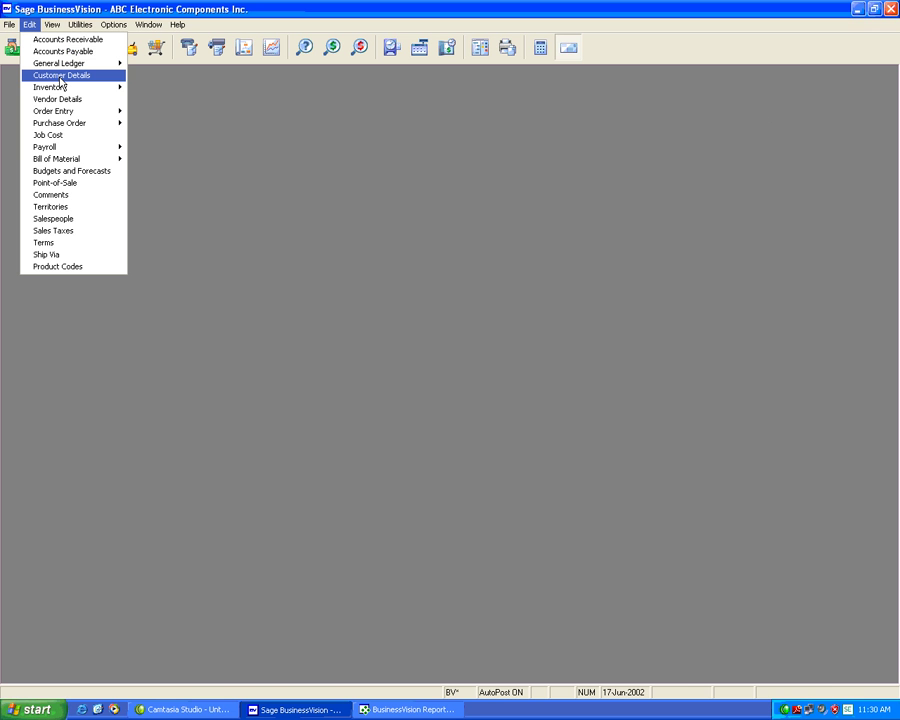
pyautogui.moveTo(72, 66)
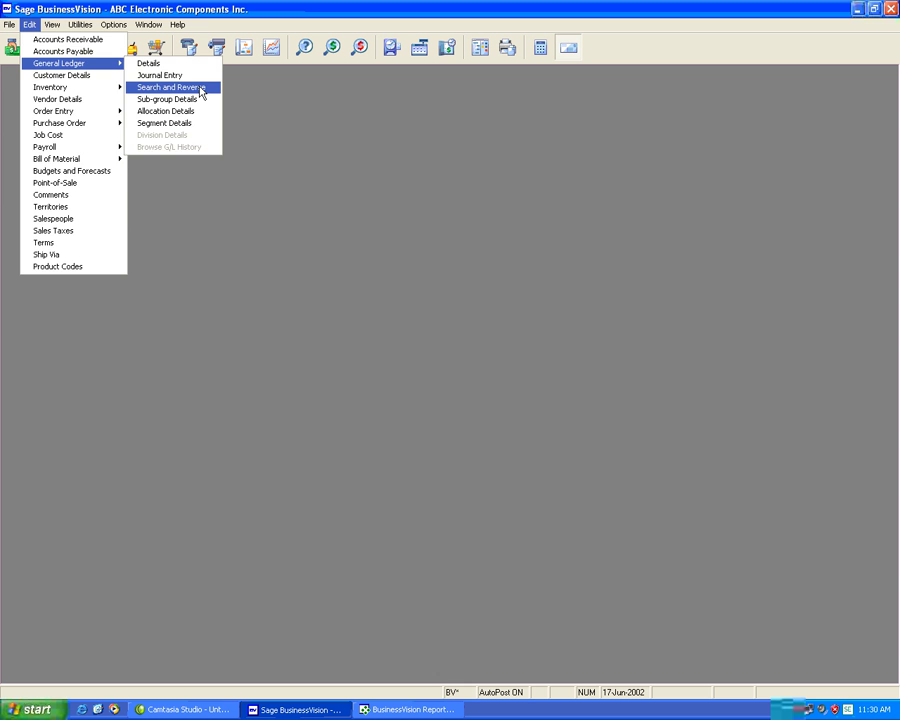
pyautogui.click(185, 99)
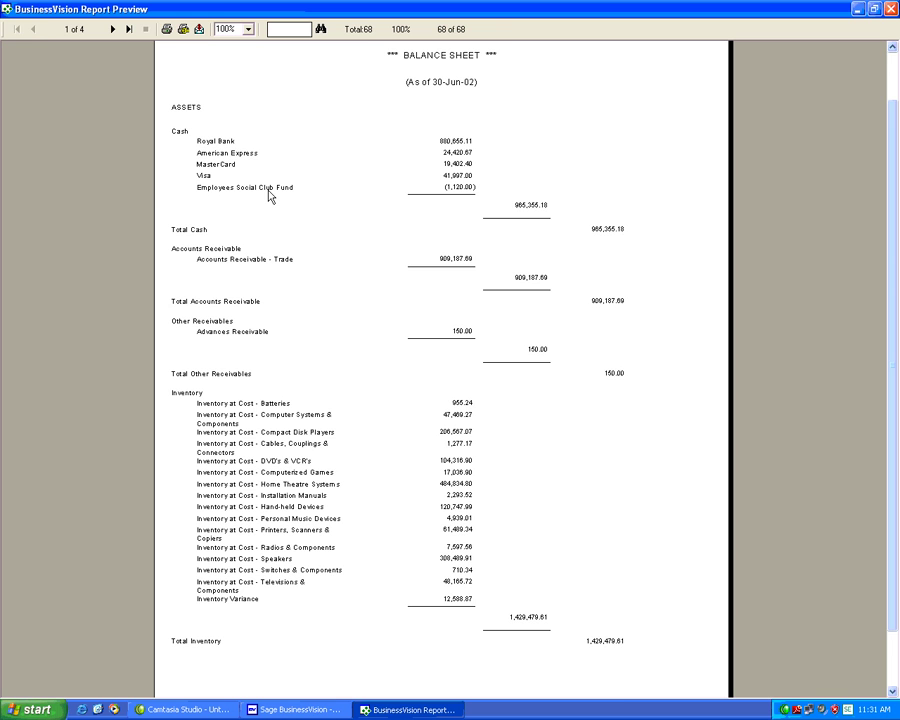
pyautogui.click(853, 9)
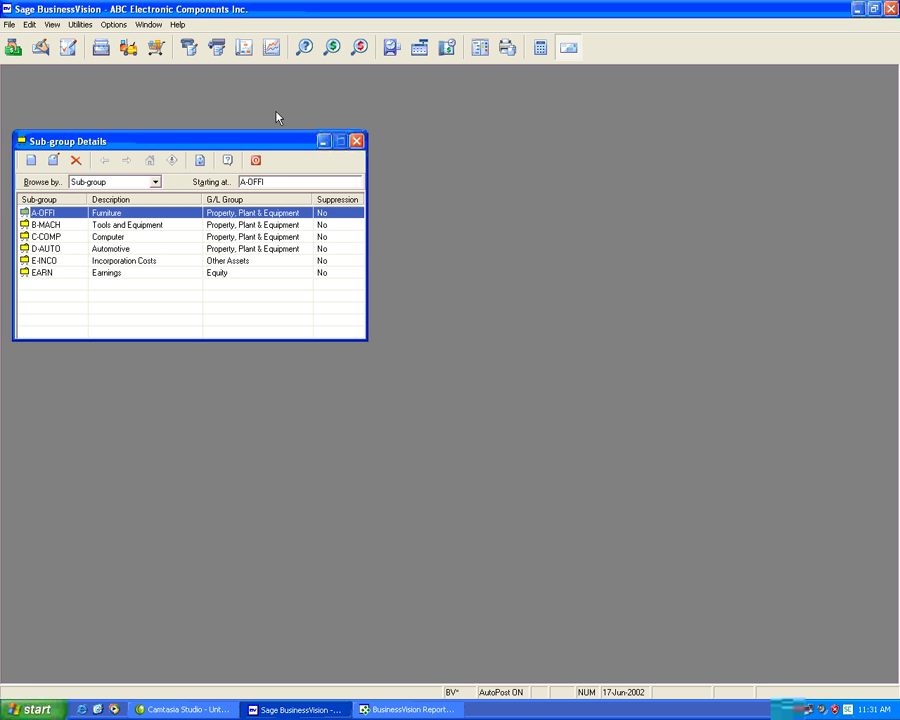
# Step: Create and save a sub-group with code CCARDS and description Credit Cards in the Cash group
pyautogui.click(31, 161)
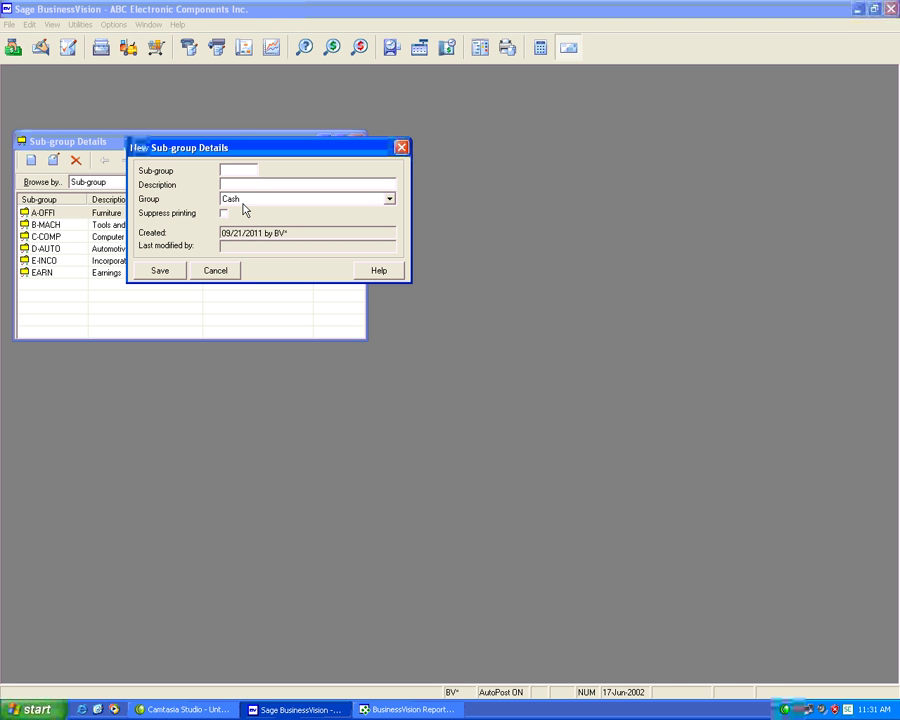
pyautogui.write('CCARDS')
pyautogui.press('Tab')
pyautogui.write('Credit Cards')
pyautogui.click(389, 199)
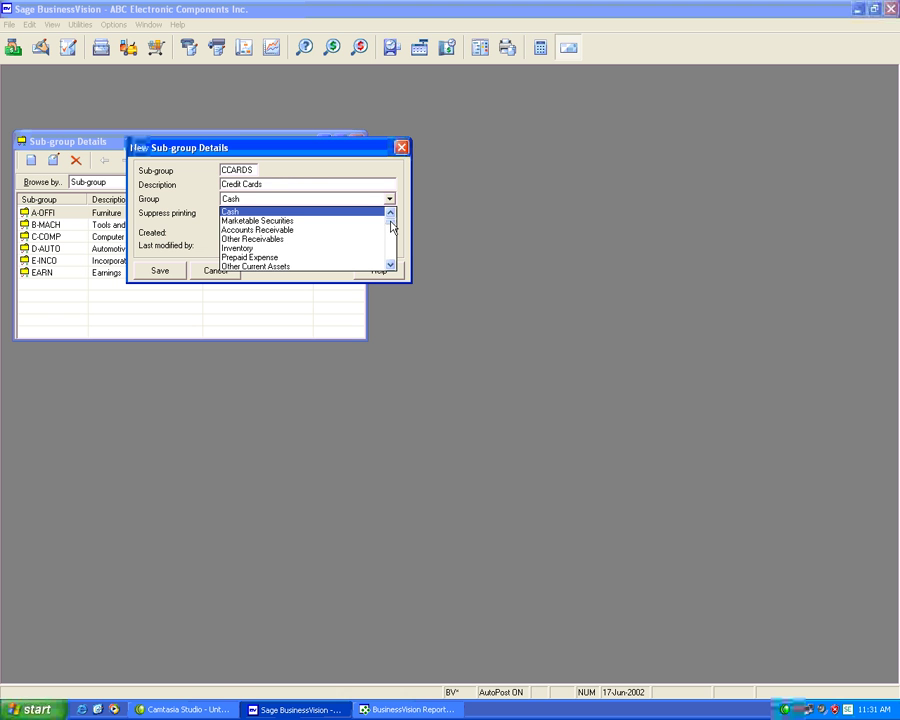
pyautogui.moveTo(392, 226); pyautogui.dragTo(391, 262)
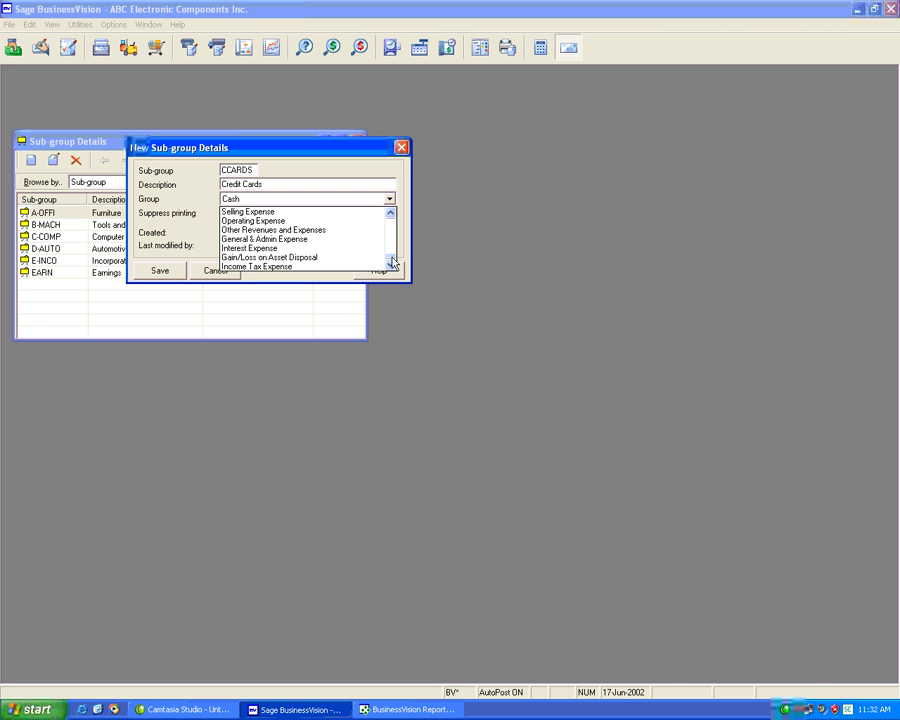
pyautogui.scroll(3, 392, 253)
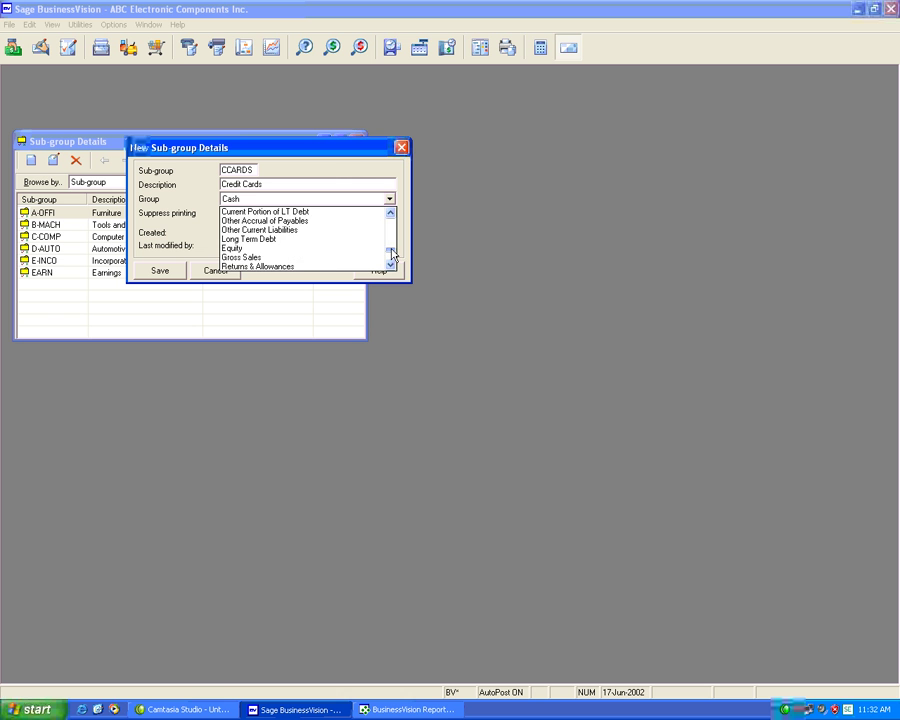
pyautogui.moveTo(392, 254); pyautogui.dragTo(391, 222)
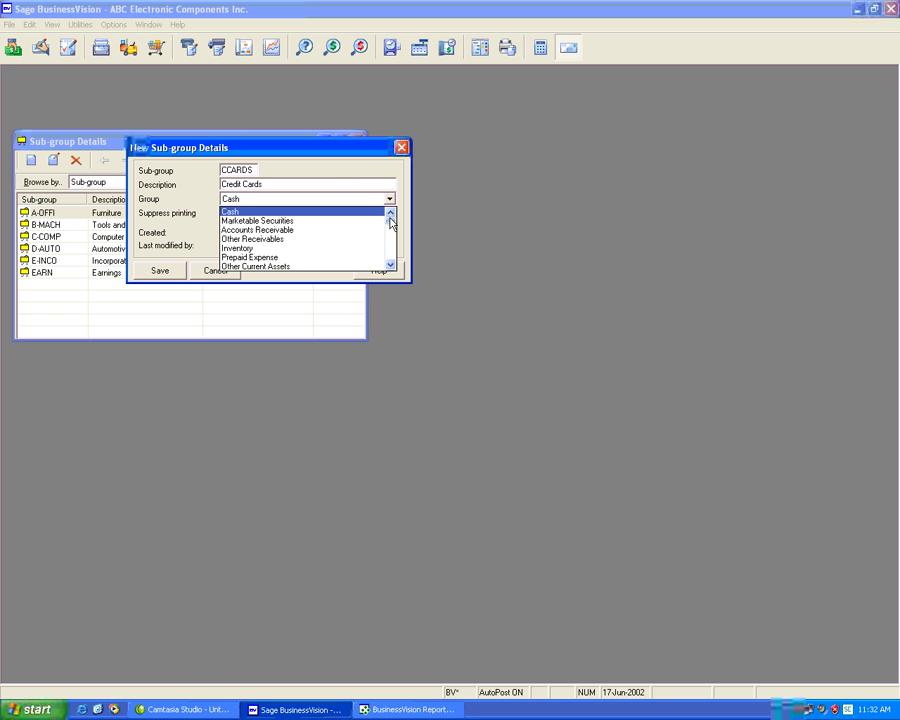
pyautogui.click(339, 213)
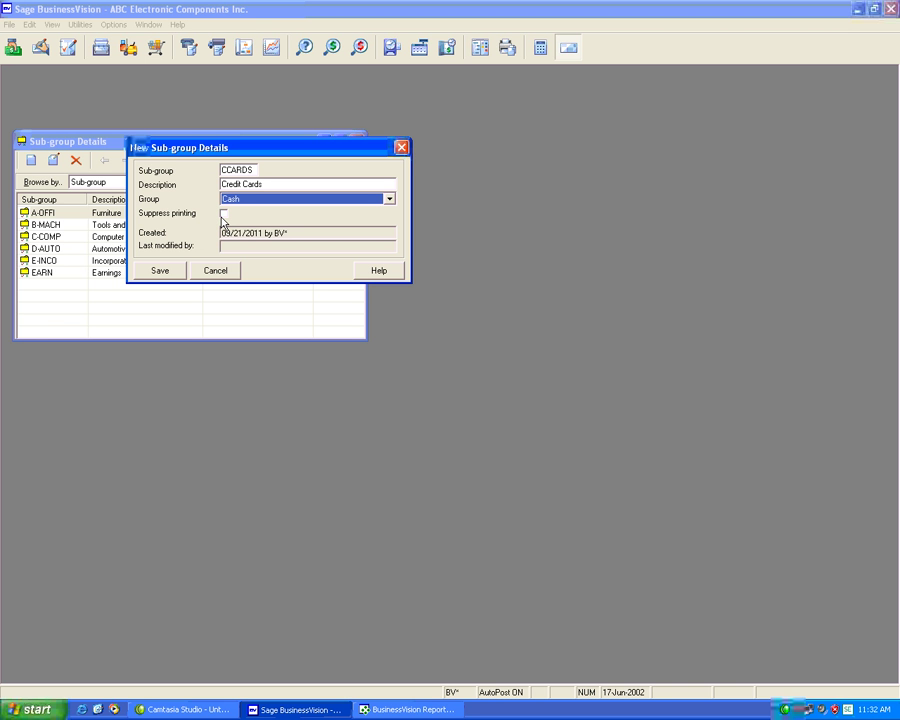
pyautogui.click(161, 271)
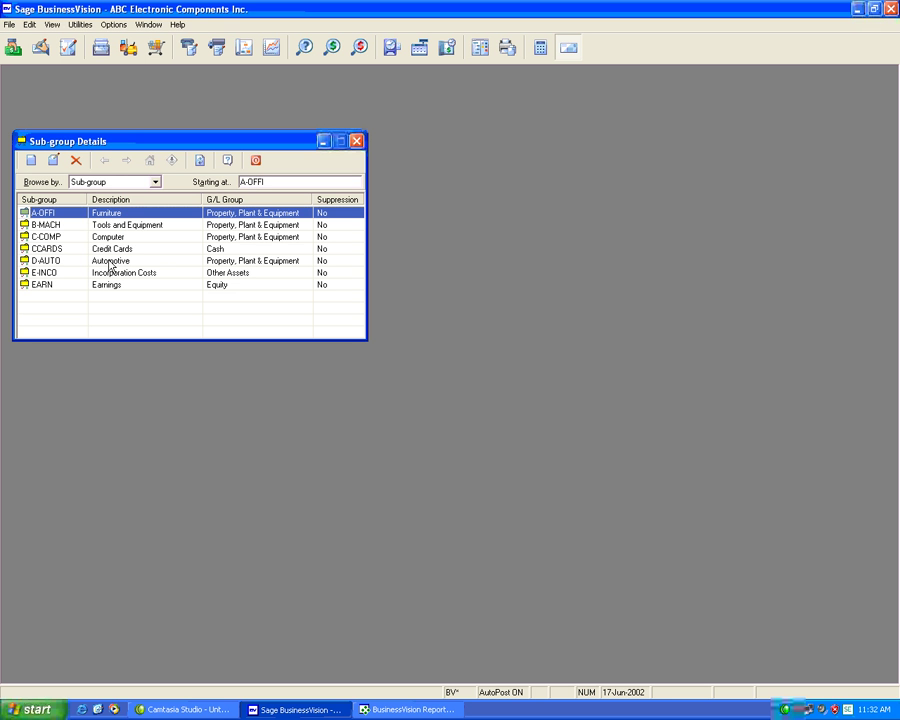
# Step: Select the CCARDS sub-group in the list to review its entry, and close Sub-group Details
pyautogui.press('Down')
pyautogui.press('Down')
pyautogui.press('Down')
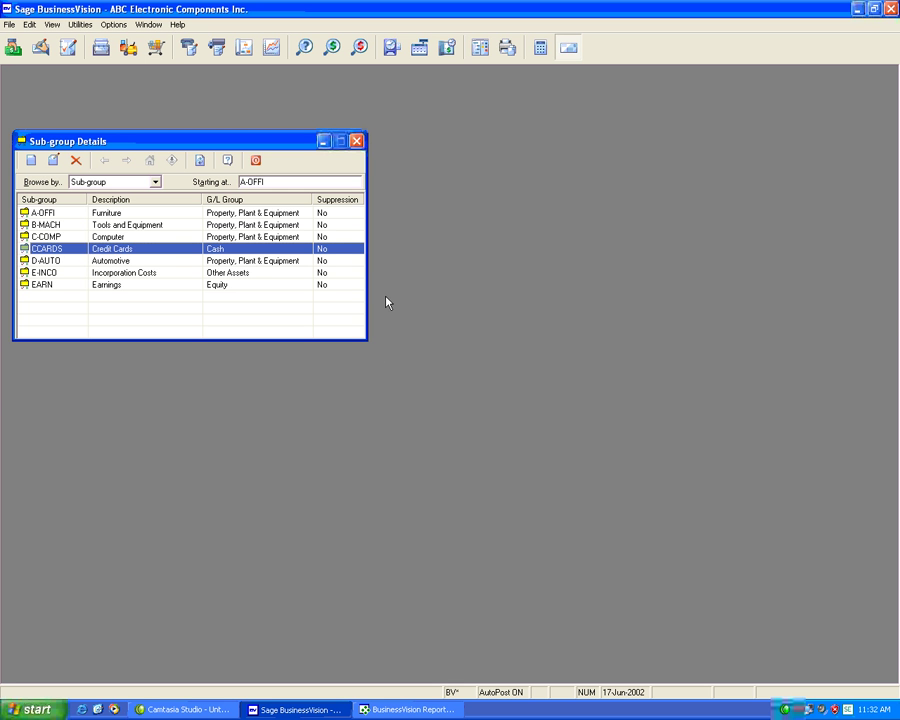
pyautogui.click(356, 142)
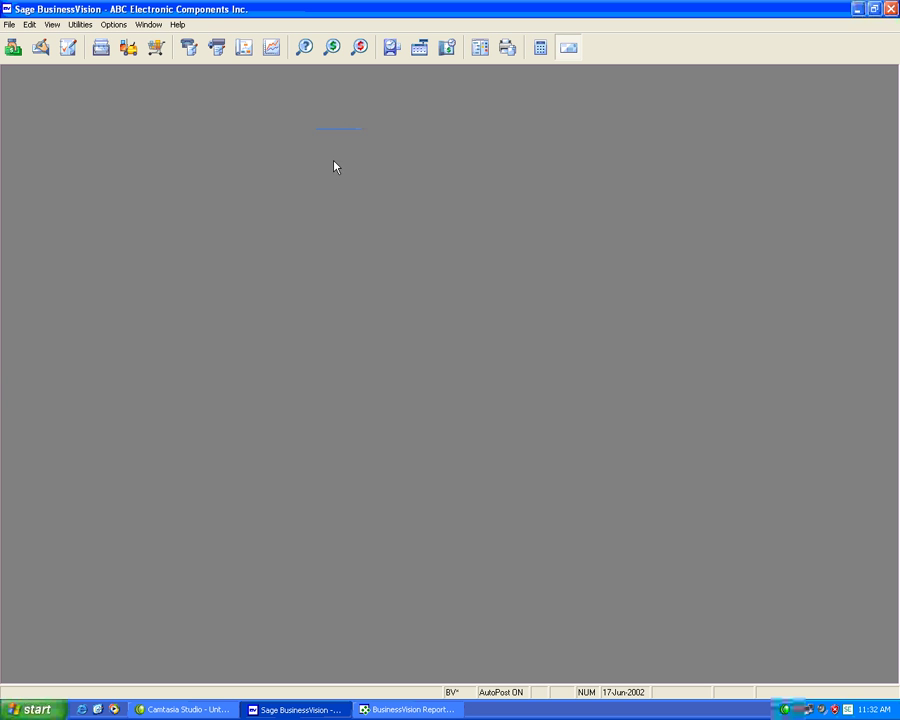
# Step: Open G/L Account Group Maintenance and assign the American Express account to the Credit Cards sub-group
pyautogui.click(90, 30)
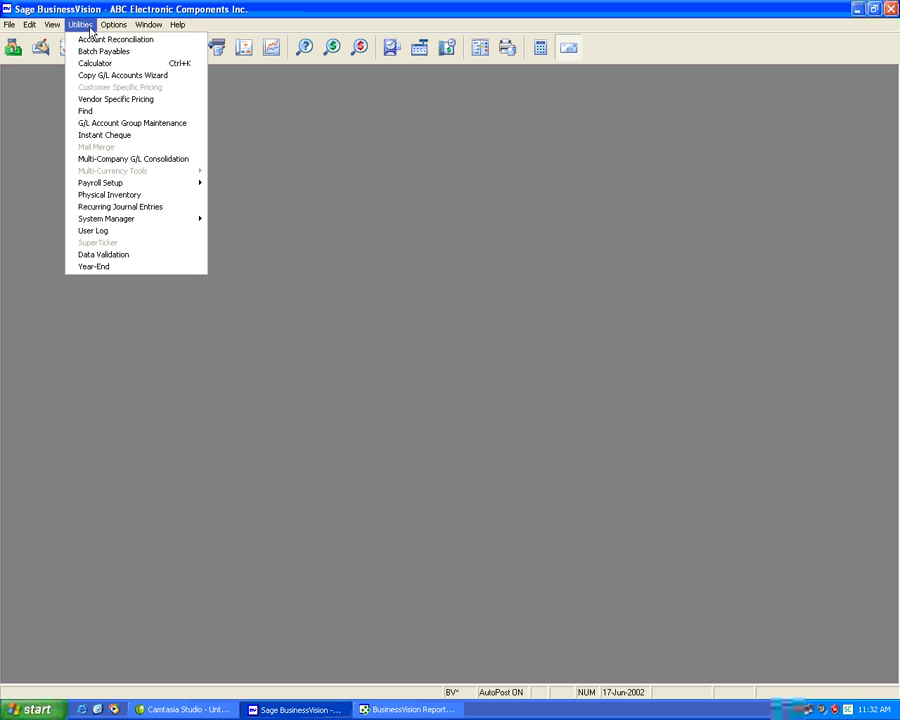
pyautogui.click(102, 122)
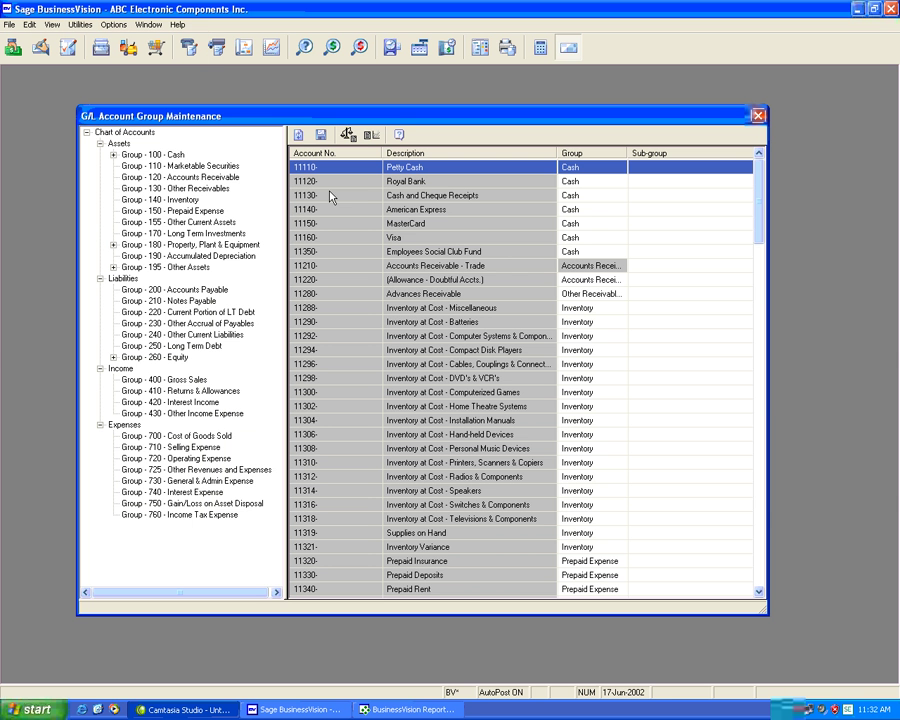
pyautogui.click(688, 196)
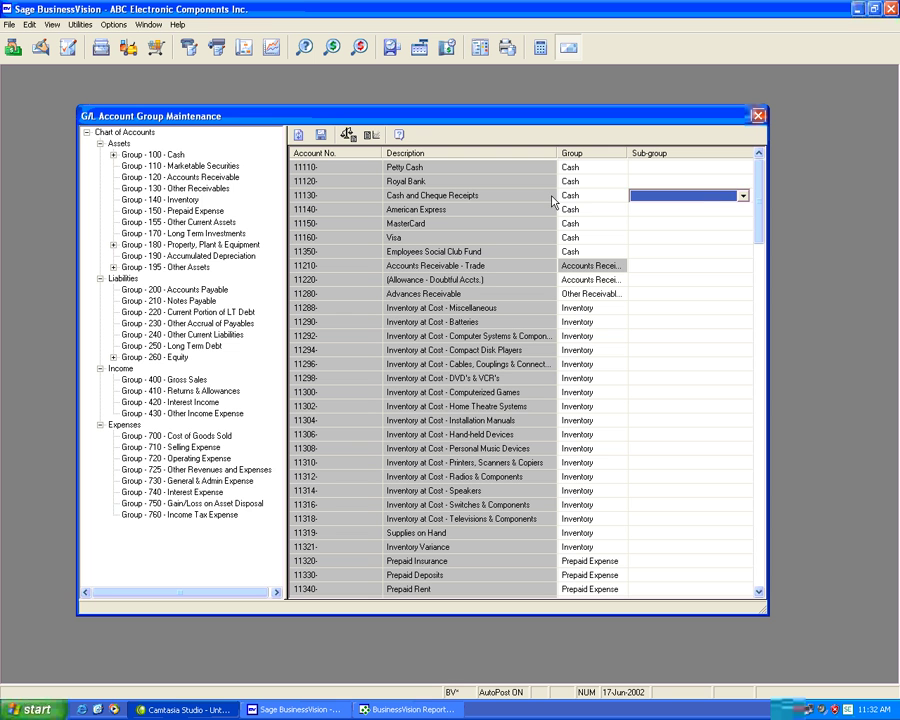
pyautogui.click(465, 210)
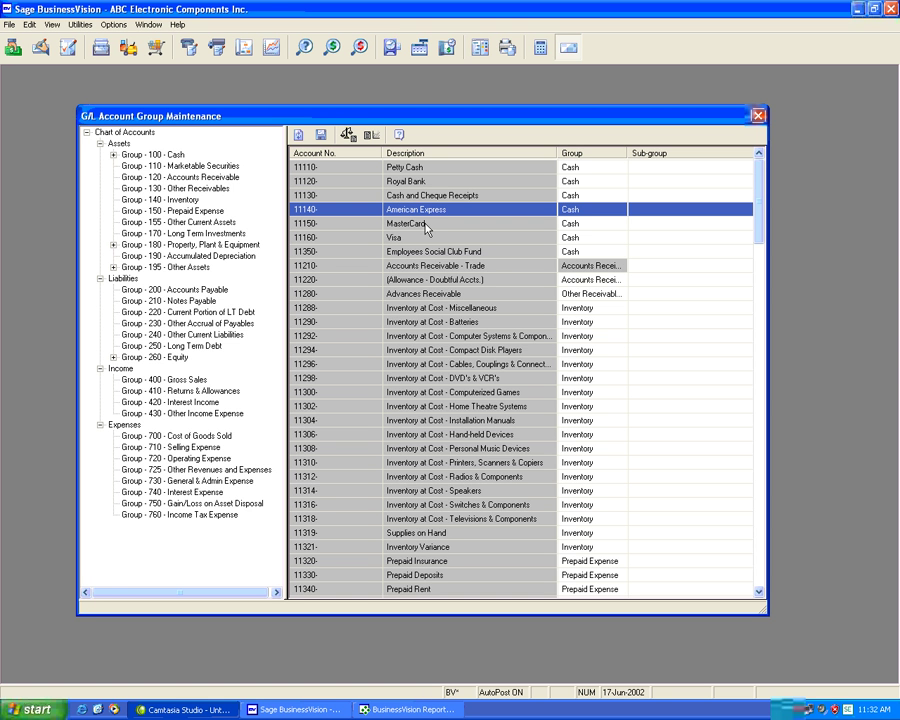
pyautogui.click(742, 211)
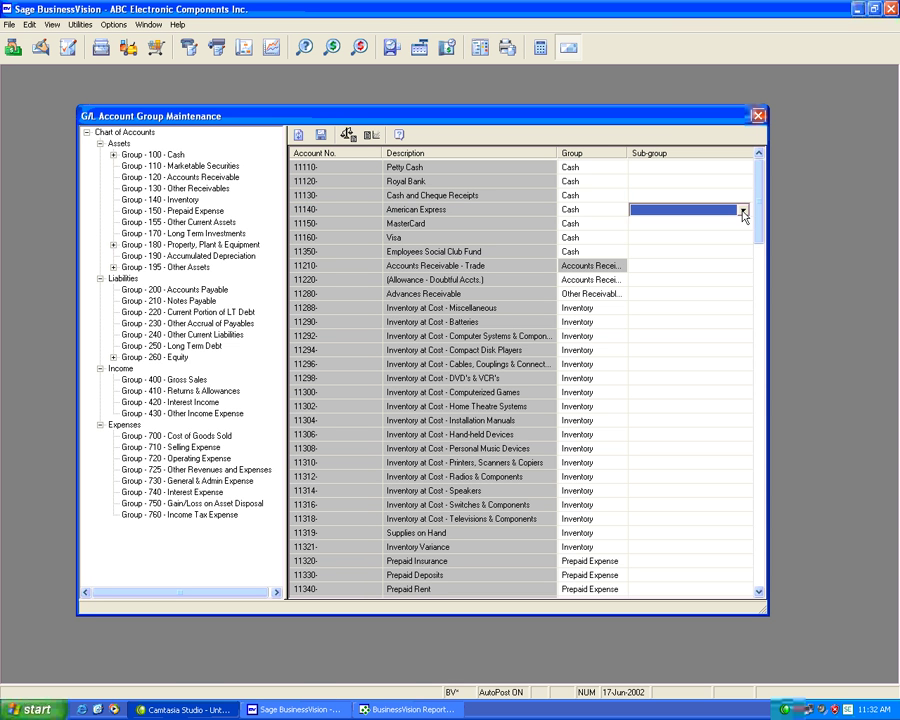
pyautogui.click(743, 211)
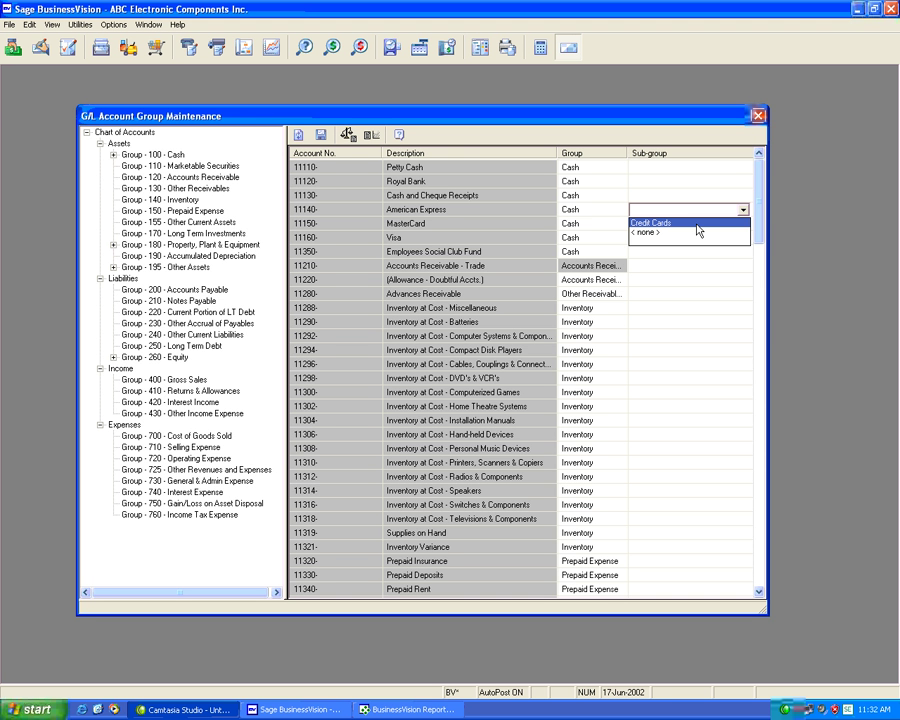
pyautogui.click(696, 224)
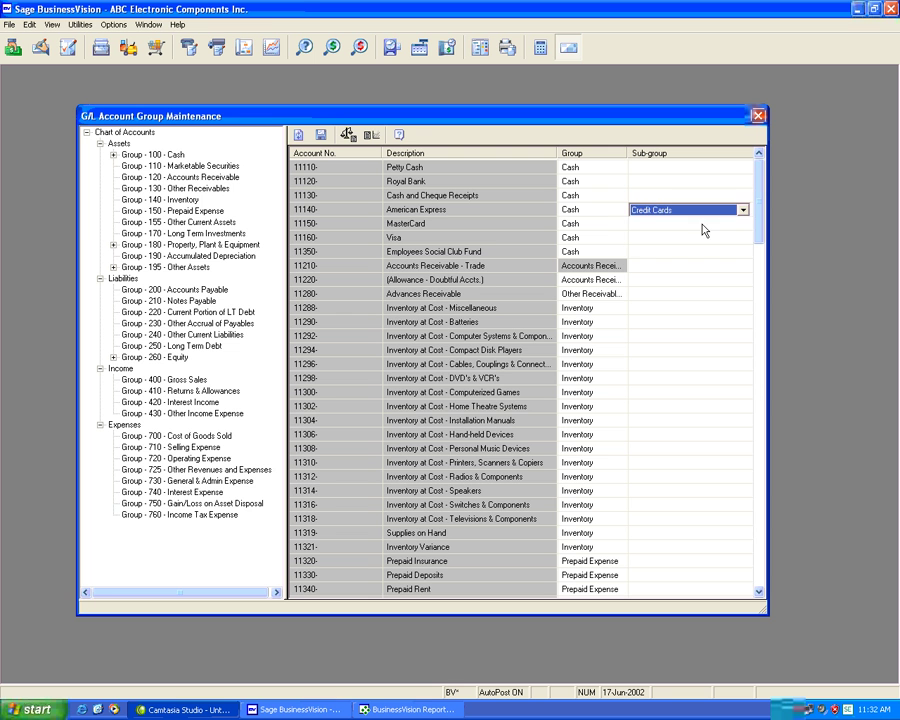
# Step: Assign the MasterCard and Visa accounts to the Credit Cards sub-group, save the assignments, and close G/L Account Group Maintenance
pyautogui.click(743, 226)
pyautogui.click(743, 225)
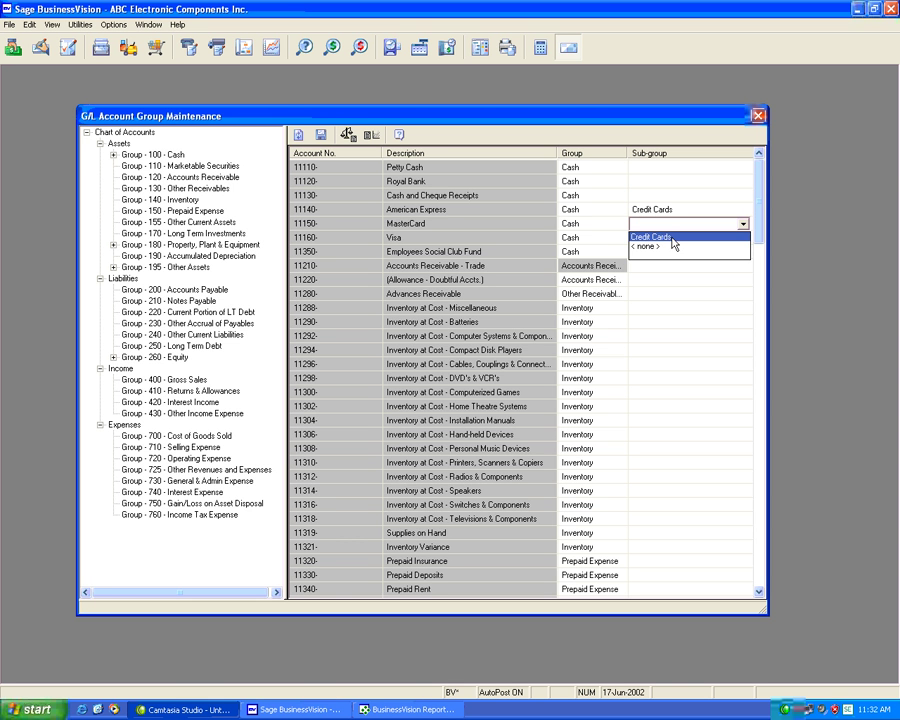
pyautogui.click(672, 238)
pyautogui.click(674, 239)
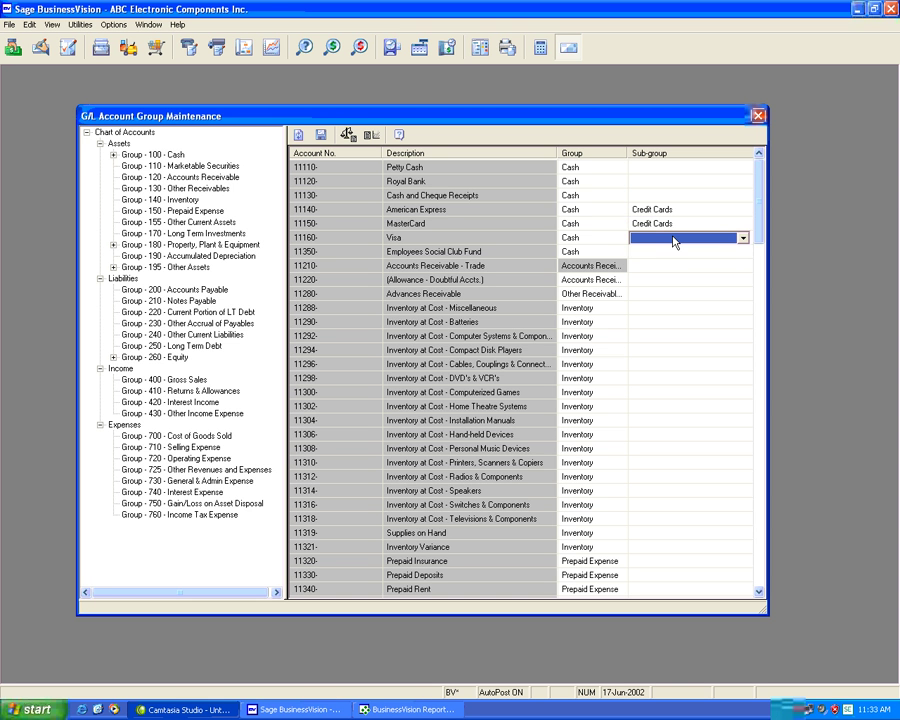
pyautogui.click(686, 242)
pyautogui.click(676, 251)
pyautogui.click(321, 140)
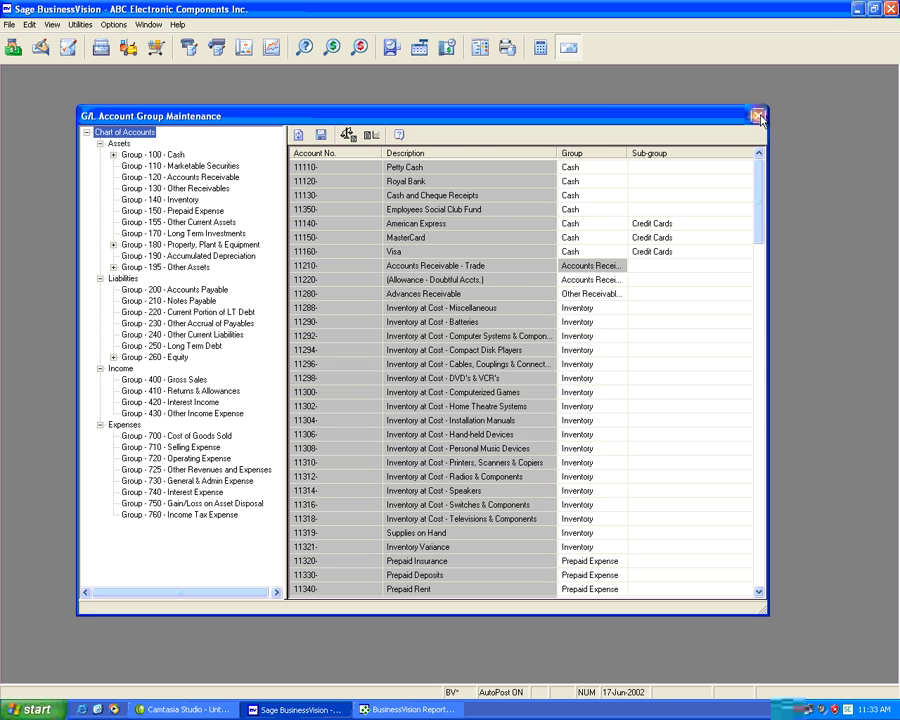
pyautogui.click(758, 116)
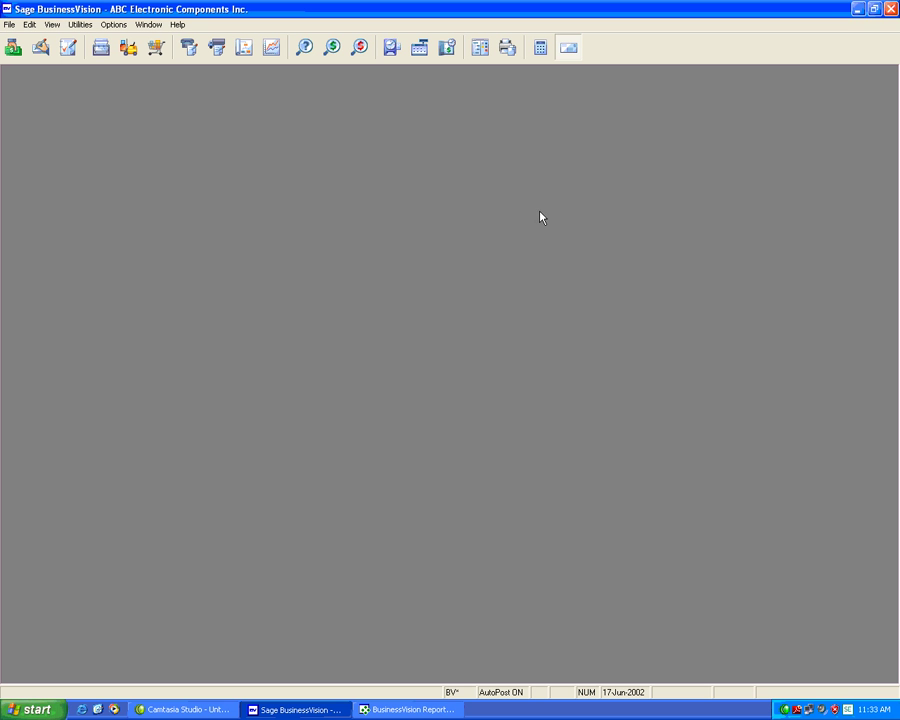
# Step: Reopen G/L Account Group Maintenance and generate a balance sheet for the fiscal period ending 30-Jun-02, suppressing All Details
pyautogui.click(492, 55)
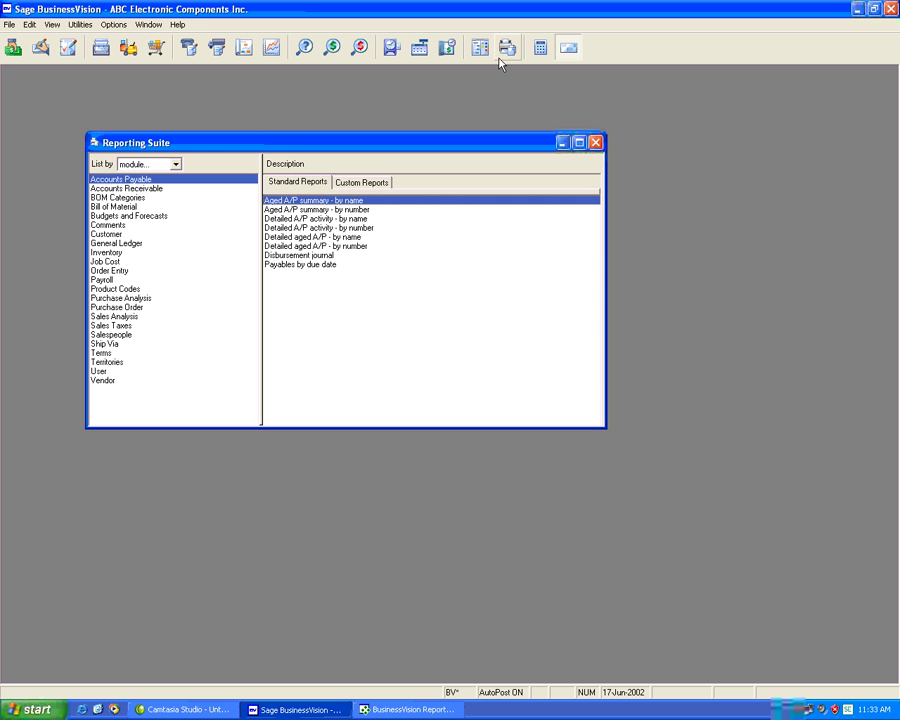
pyautogui.click(80, 24)
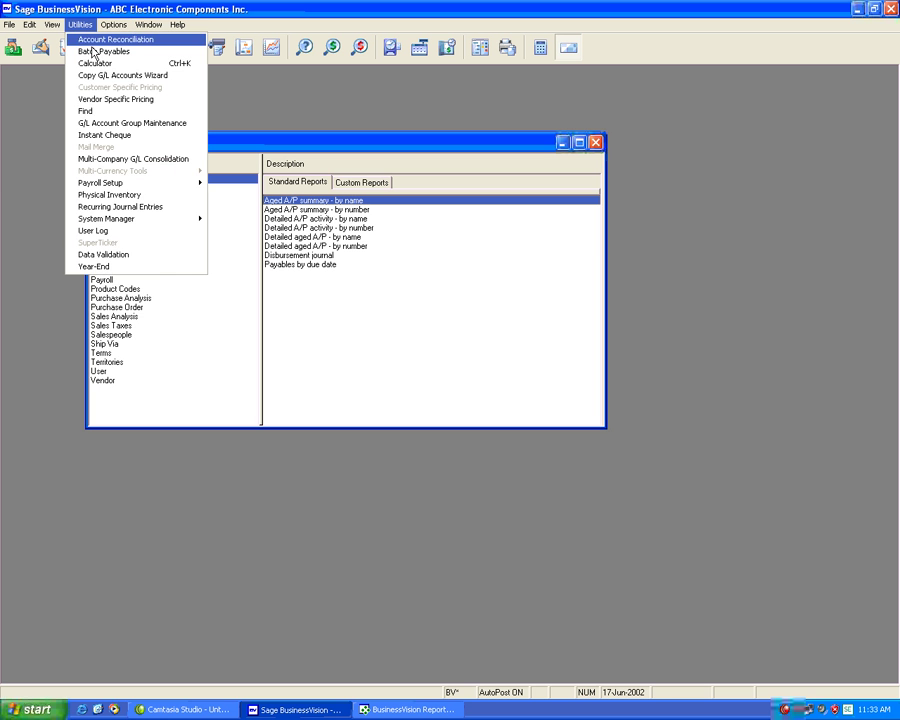
pyautogui.click(138, 124)
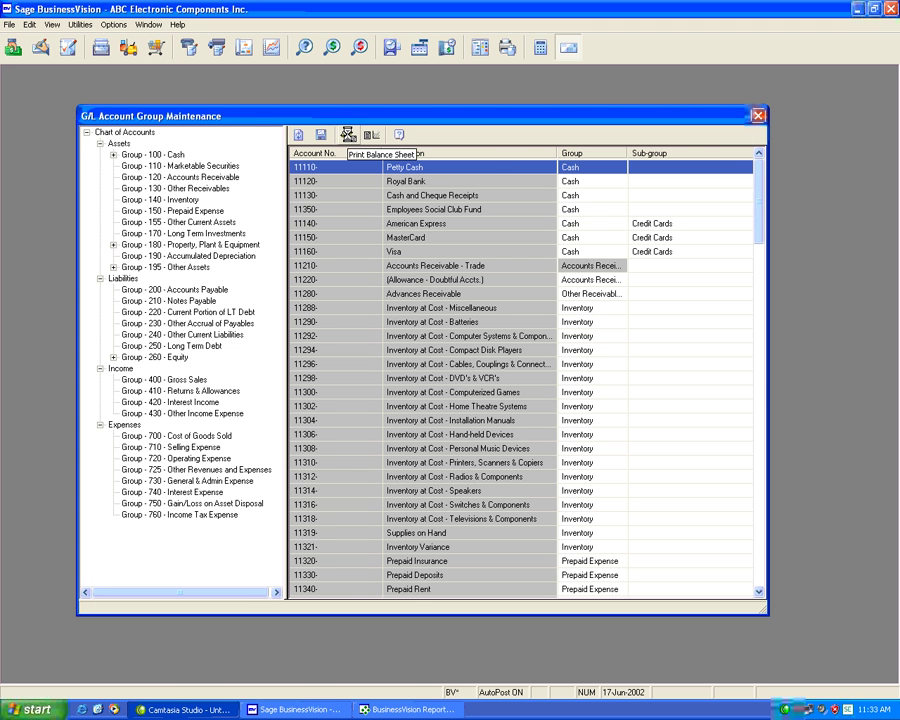
pyautogui.click(348, 134)
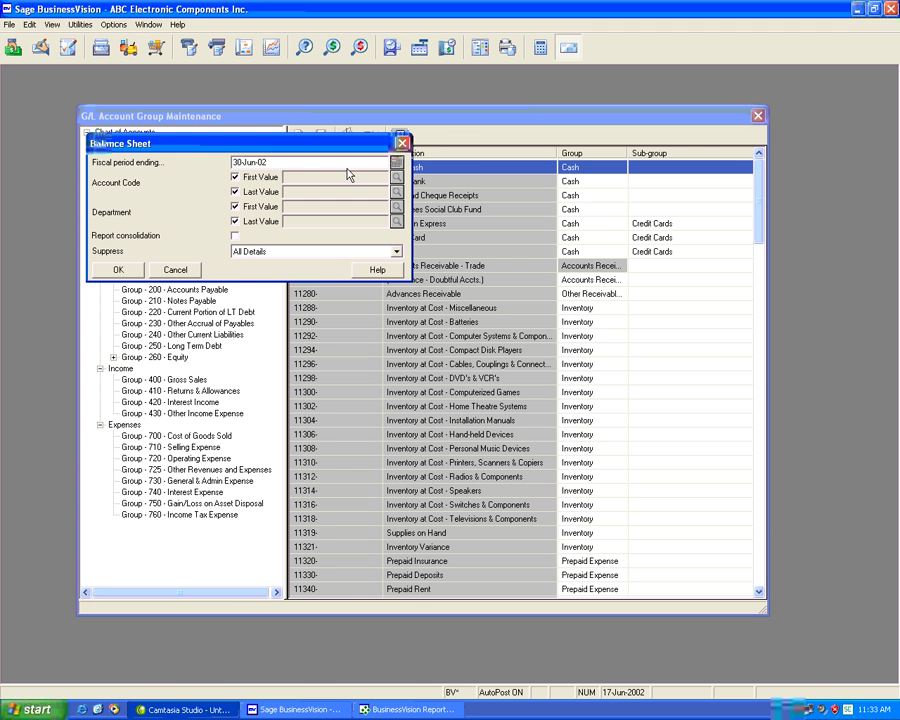
pyautogui.click(132, 272)
pyautogui.click(118, 270)
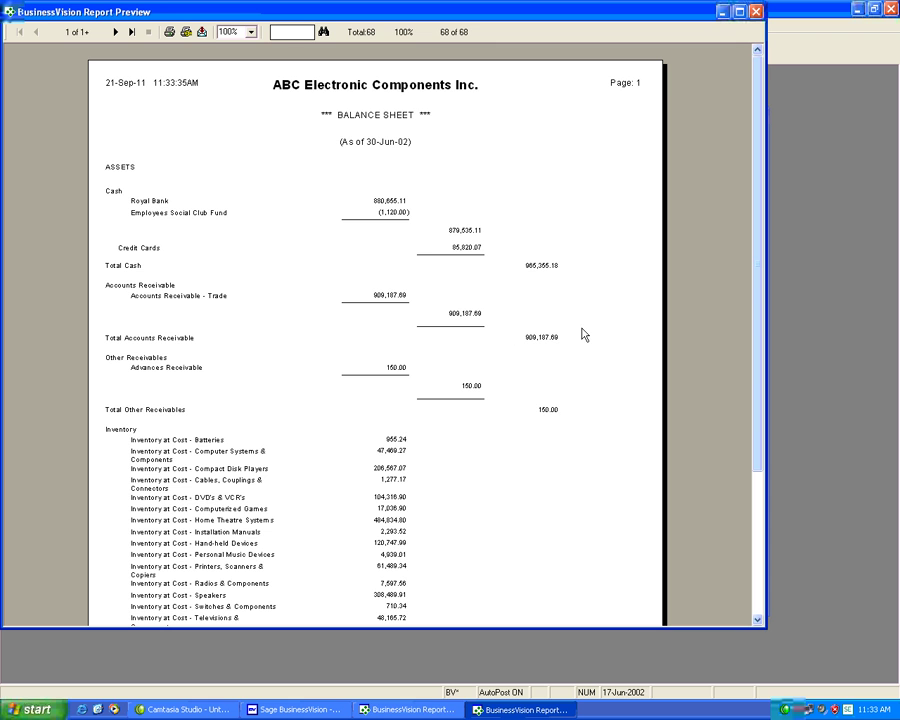
# Step: Compare the Cash section of the earlier balance sheet preview with the new one, and return to G/L Account Group Maintenance
pyautogui.click(449, 714)
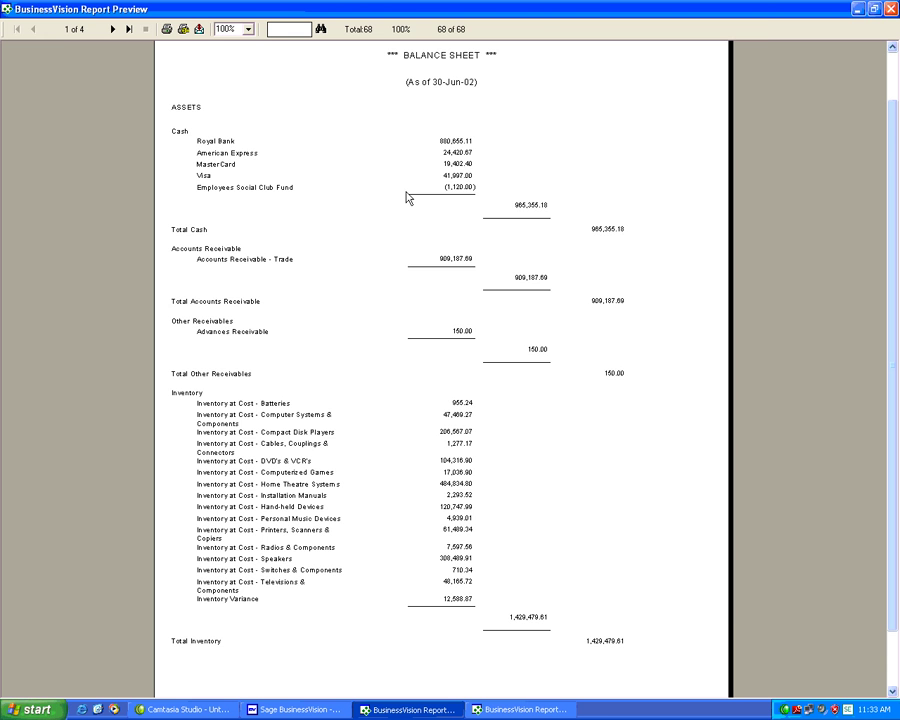
pyautogui.click(502, 703)
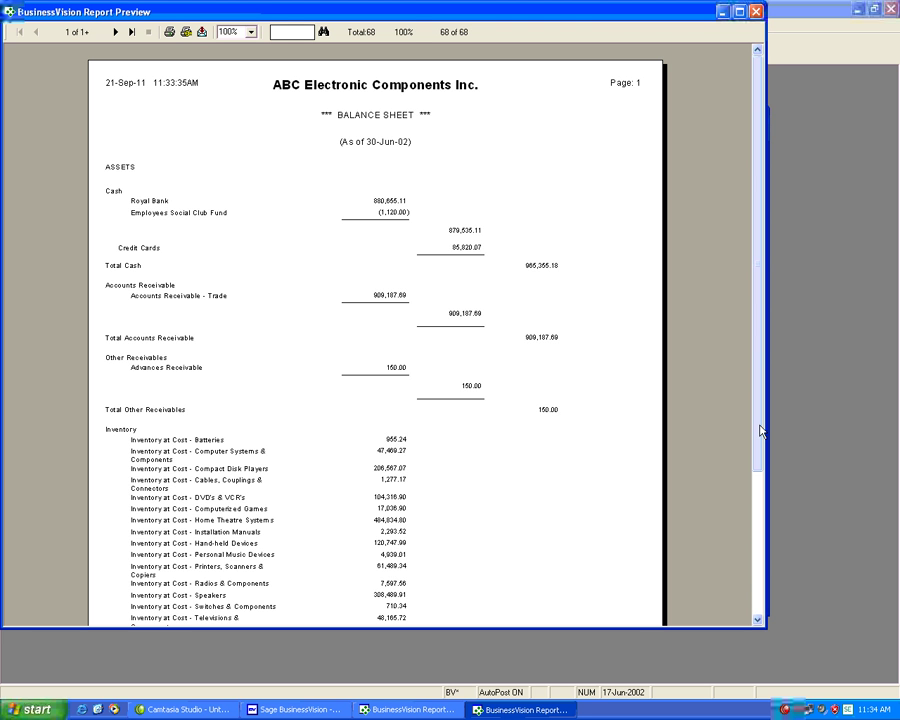
pyautogui.click(362, 710)
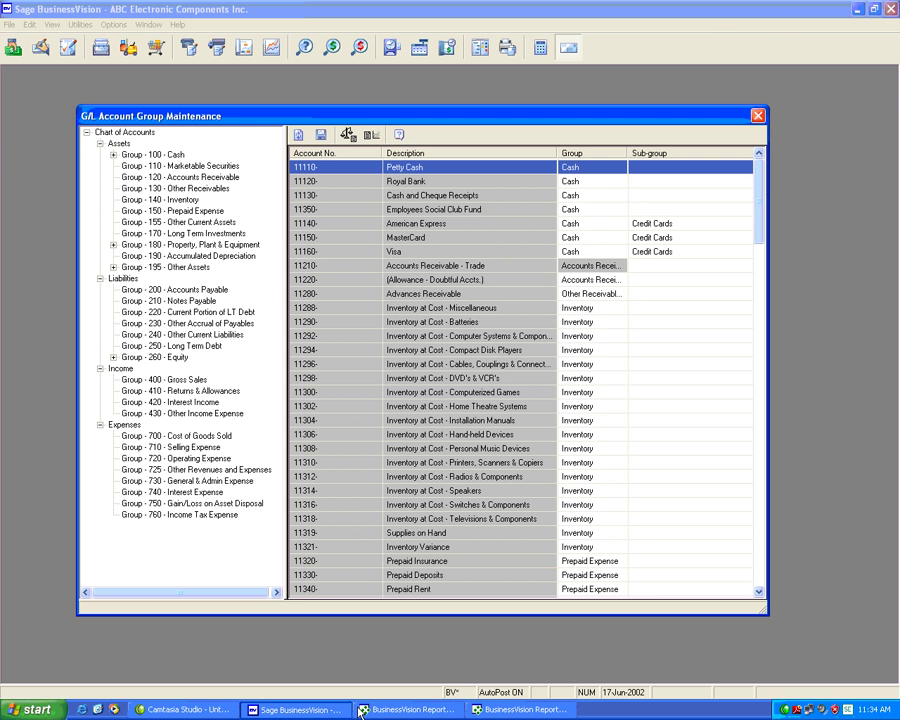
# Step: Generate a balance sheet for the fiscal period ending 30-Jun-02 with Suppress set to None, and maximize its preview
pyautogui.click(348, 136)
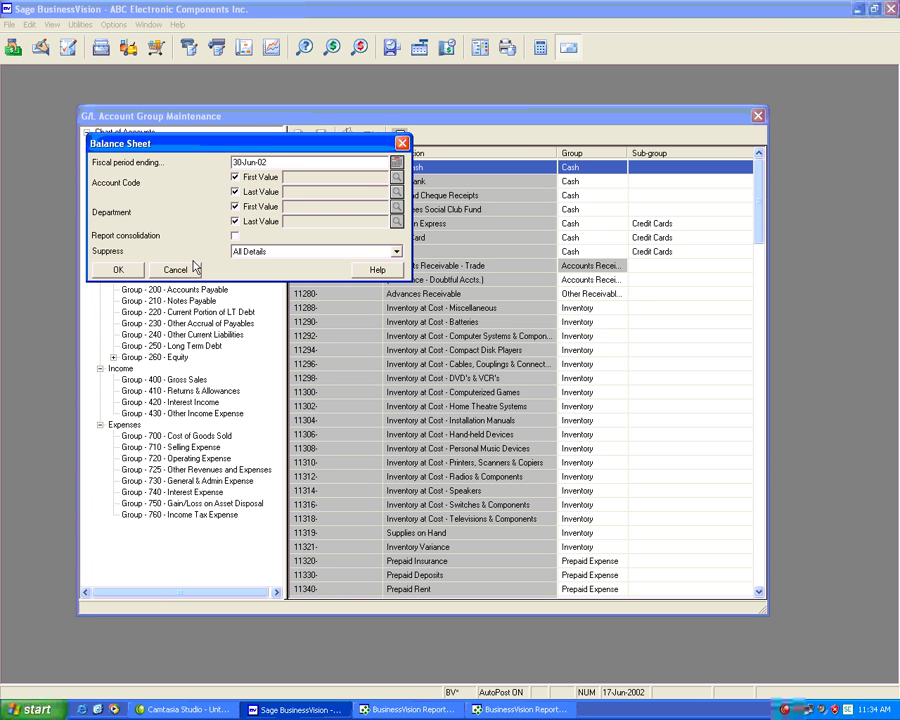
pyautogui.click(287, 256)
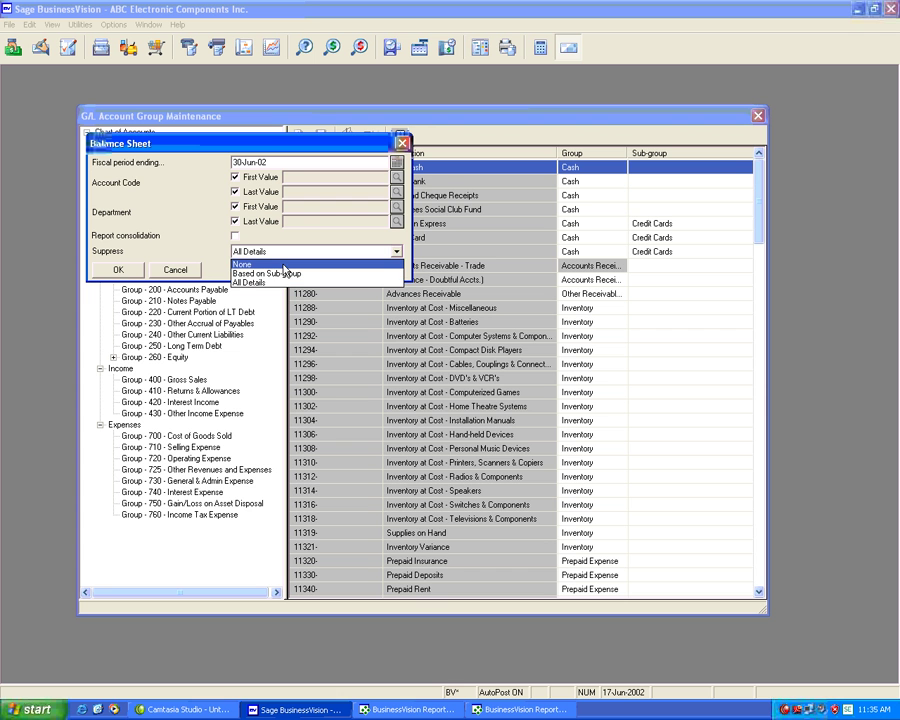
pyautogui.click(283, 265)
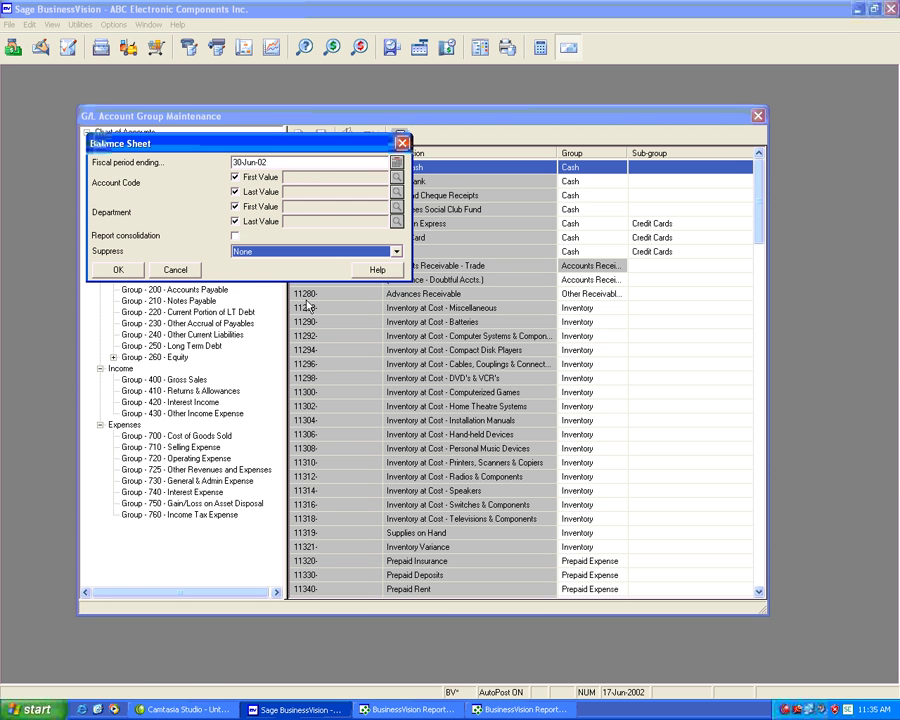
pyautogui.click(121, 272)
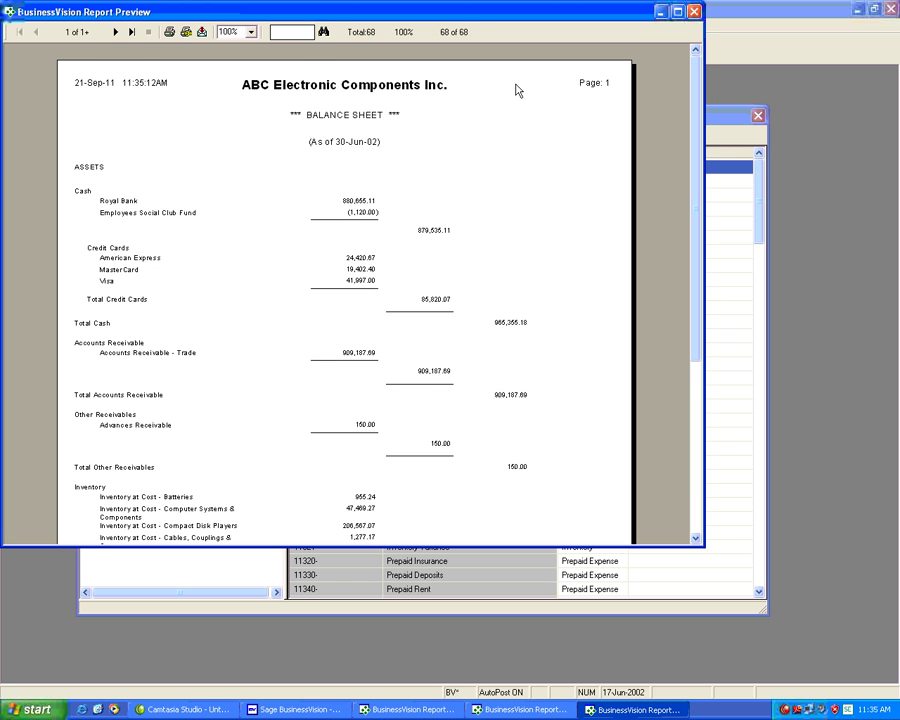
pyautogui.doubleClick(451, 14)
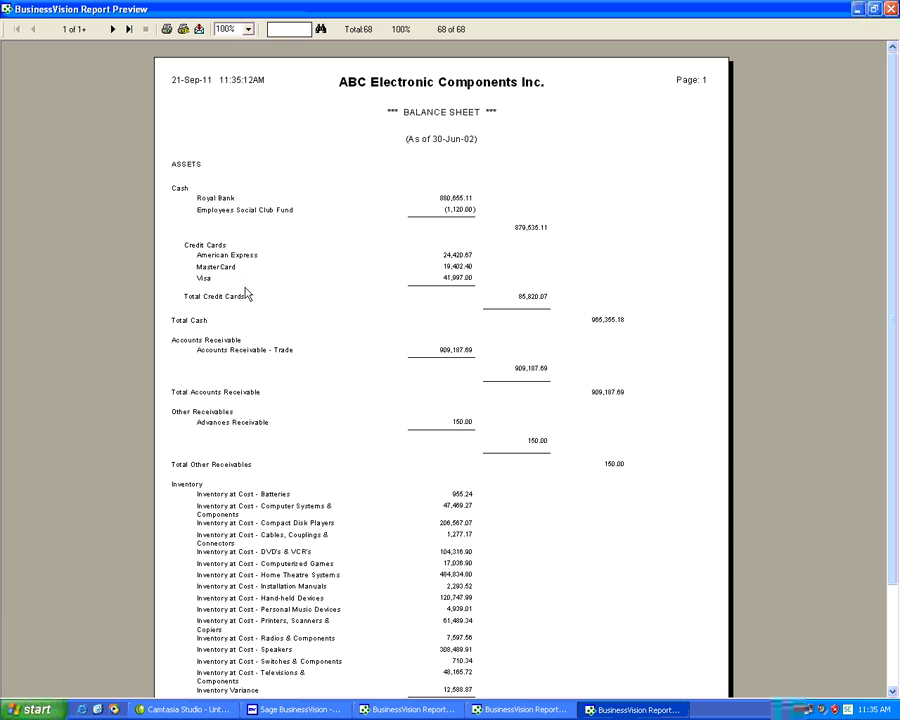
# Step: Compare the Cash section of the earliest balance sheet with the unsuppressed one, and look over the rest of the new report's first page
pyautogui.click(455, 714)
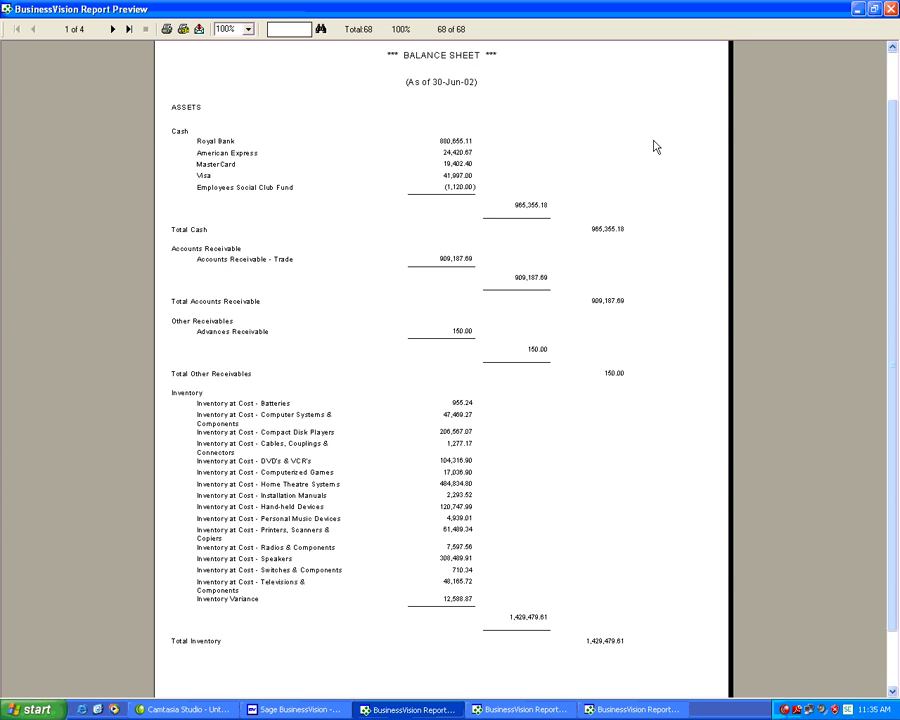
pyautogui.moveTo(893, 182); pyautogui.dragTo(893, 135)
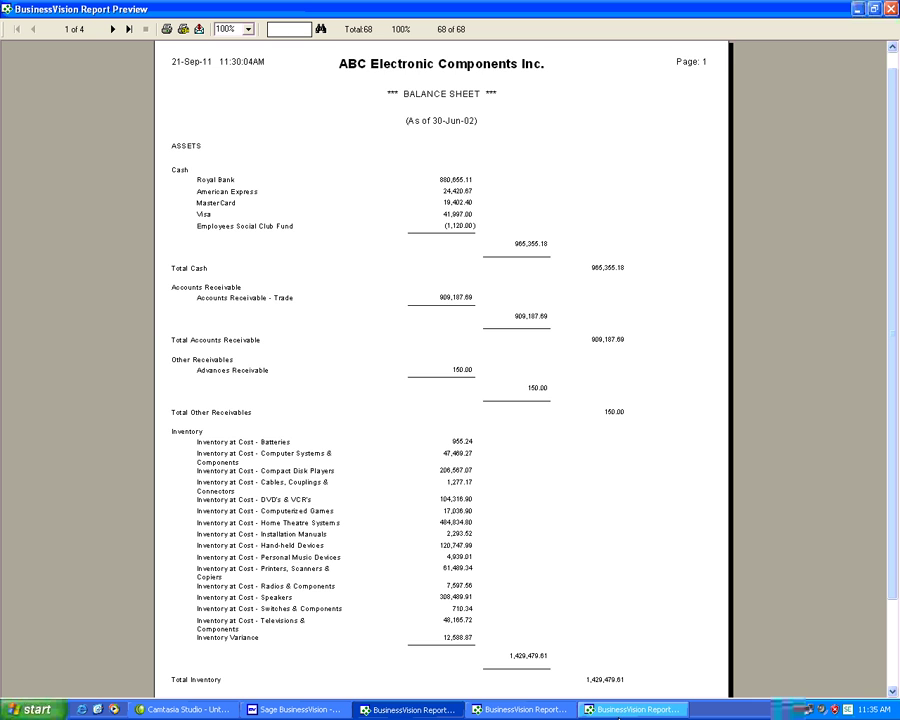
pyautogui.click(617, 714)
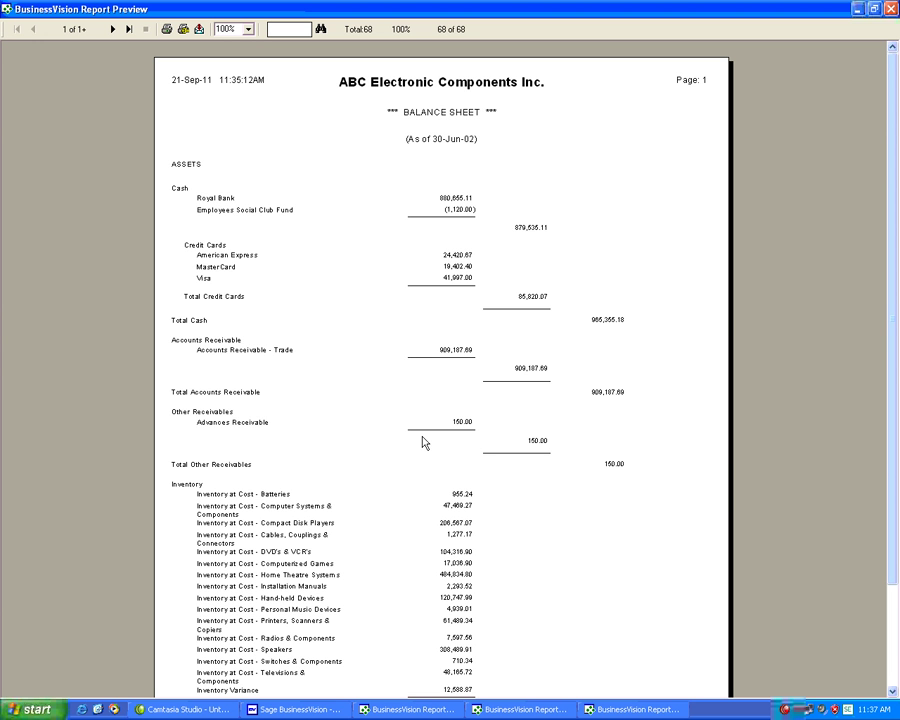
pyautogui.moveTo(892, 460); pyautogui.dragTo(897, 534)
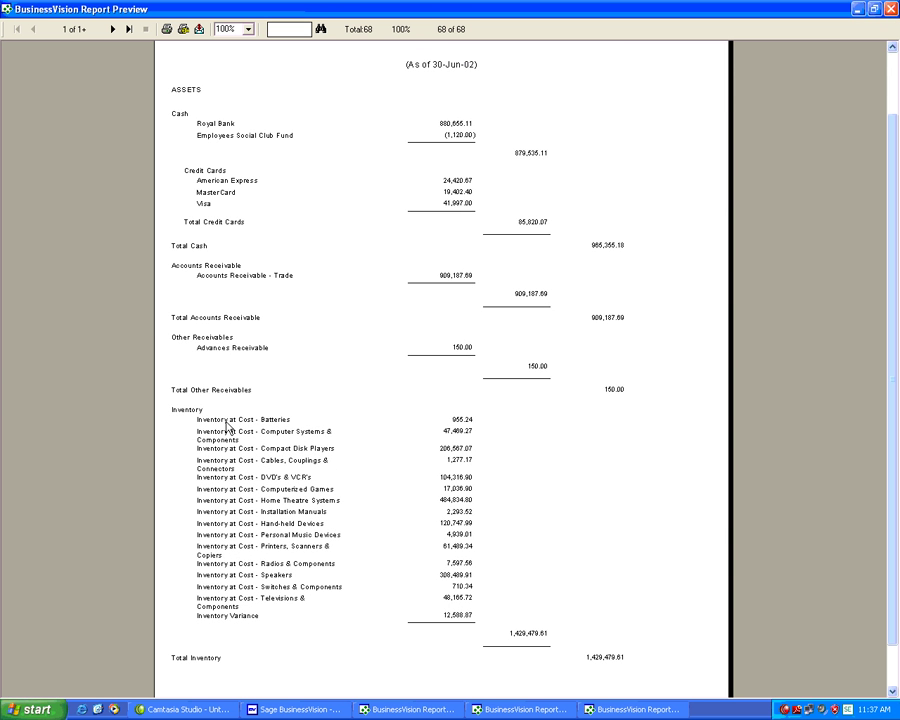
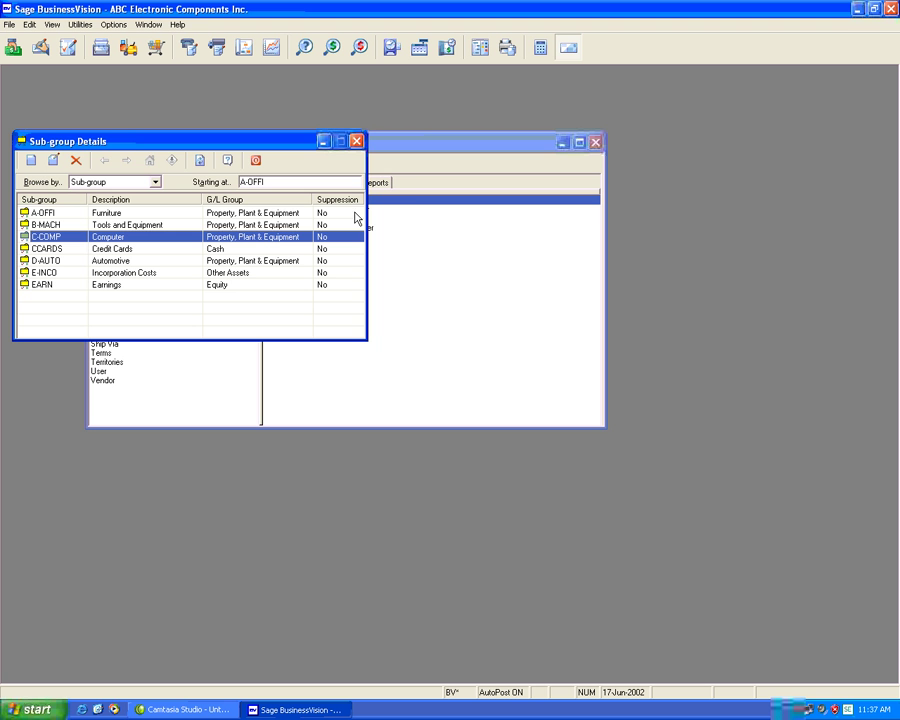
# Step: Check the settings of the Computer sub-group (C-COMP), and close the Sub-group Details list
pyautogui.doubleClick(251, 239)
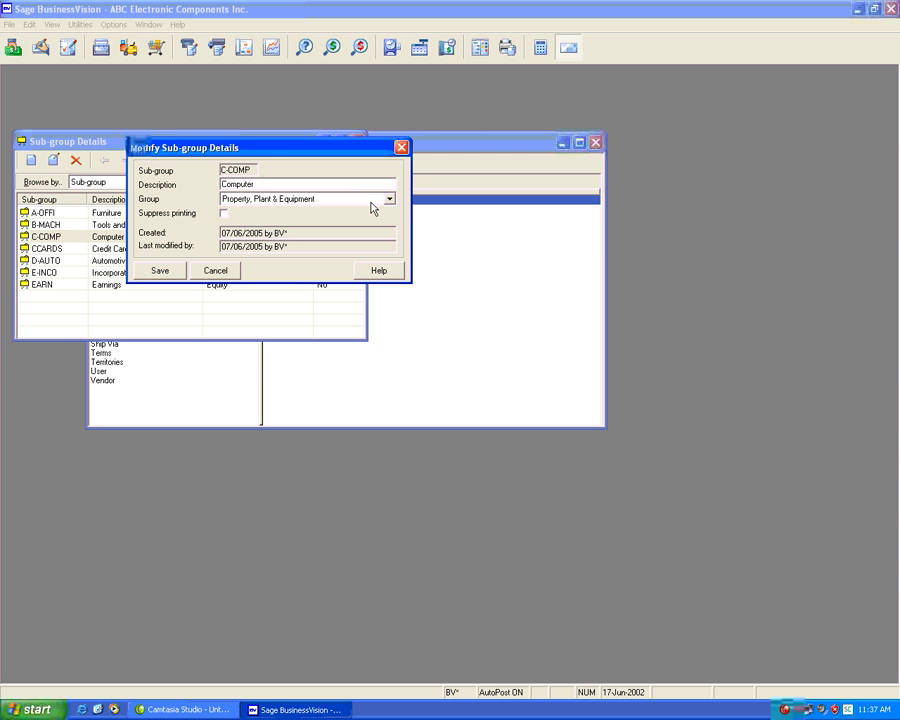
pyautogui.click(182, 271)
pyautogui.click(356, 142)
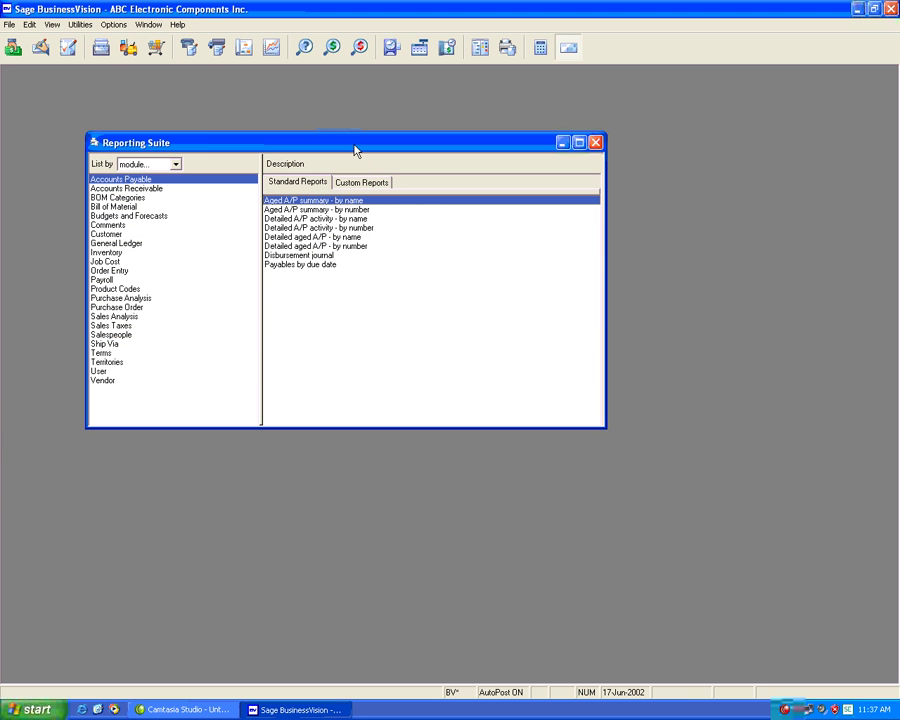
# Step: Open G/L Account Group Maintenance at the Property, Plant & Equipment accounts
pyautogui.click(81, 24)
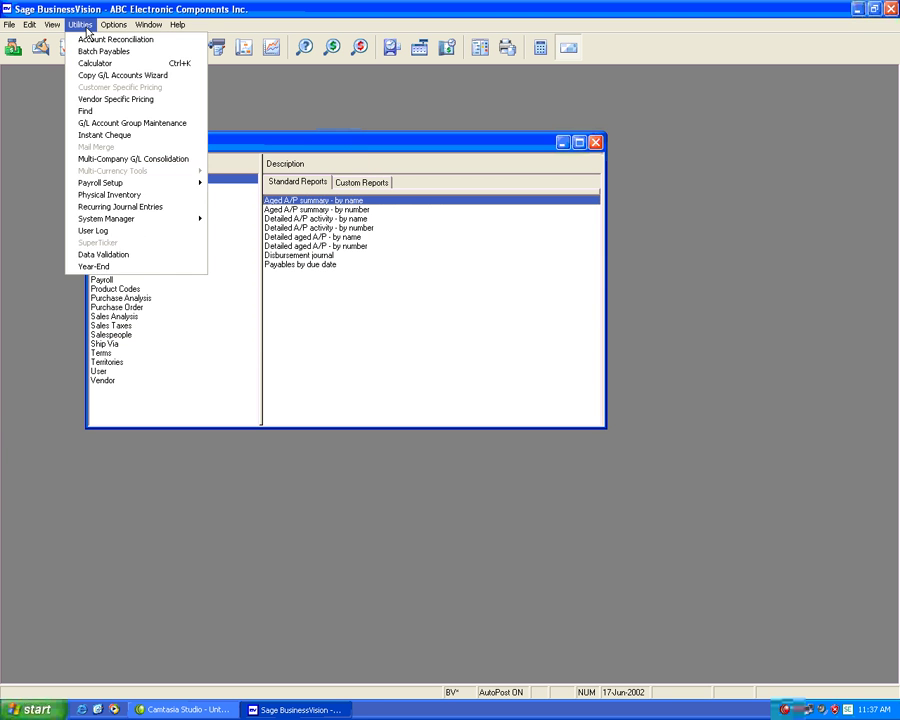
pyautogui.click(125, 123)
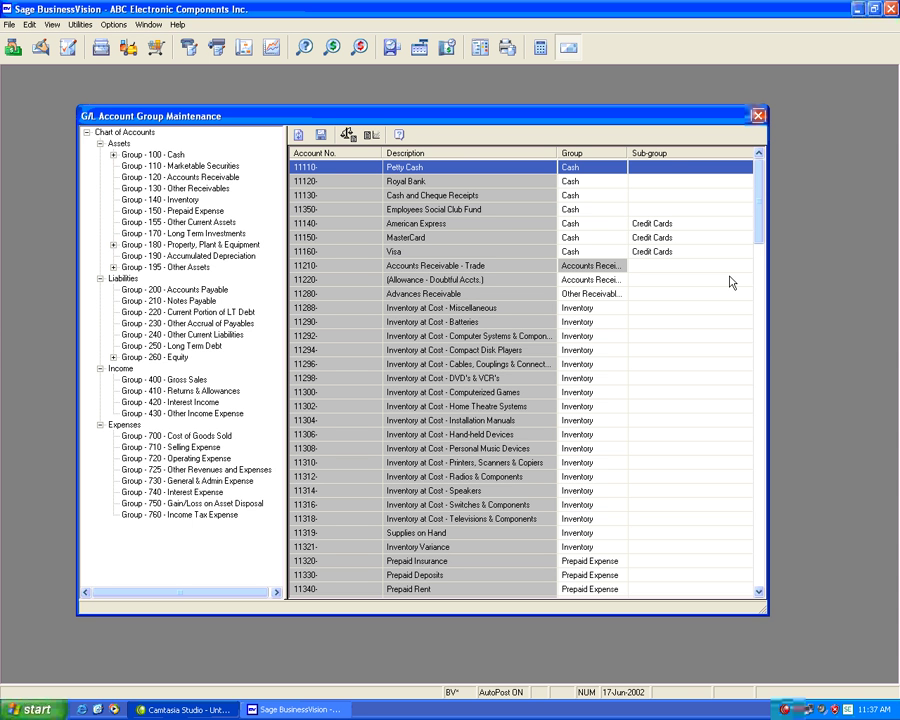
pyautogui.moveTo(758, 245); pyautogui.dragTo(758, 295)
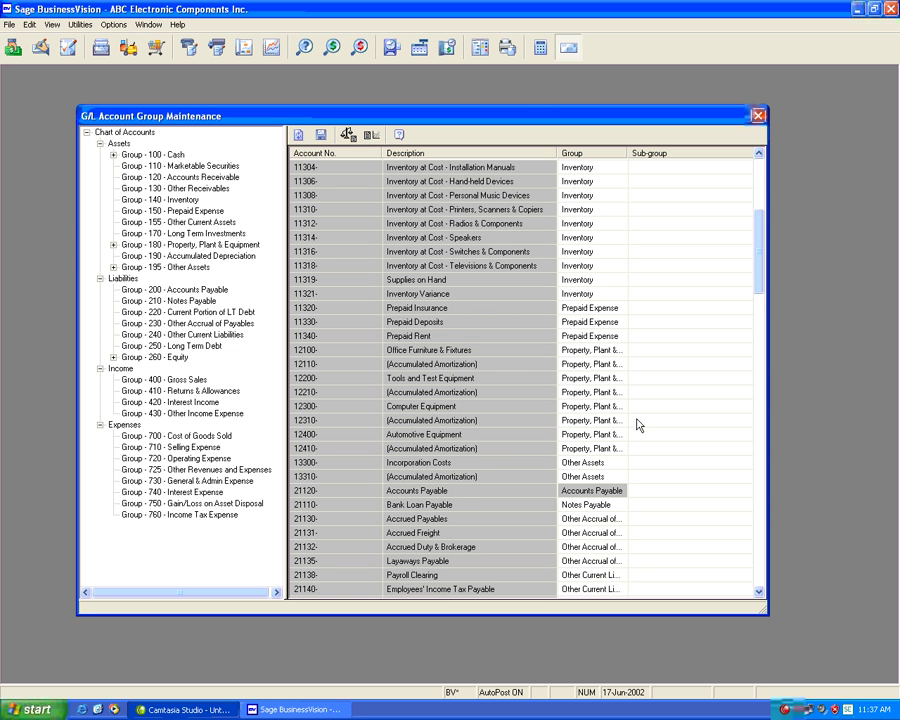
pyautogui.click(679, 381)
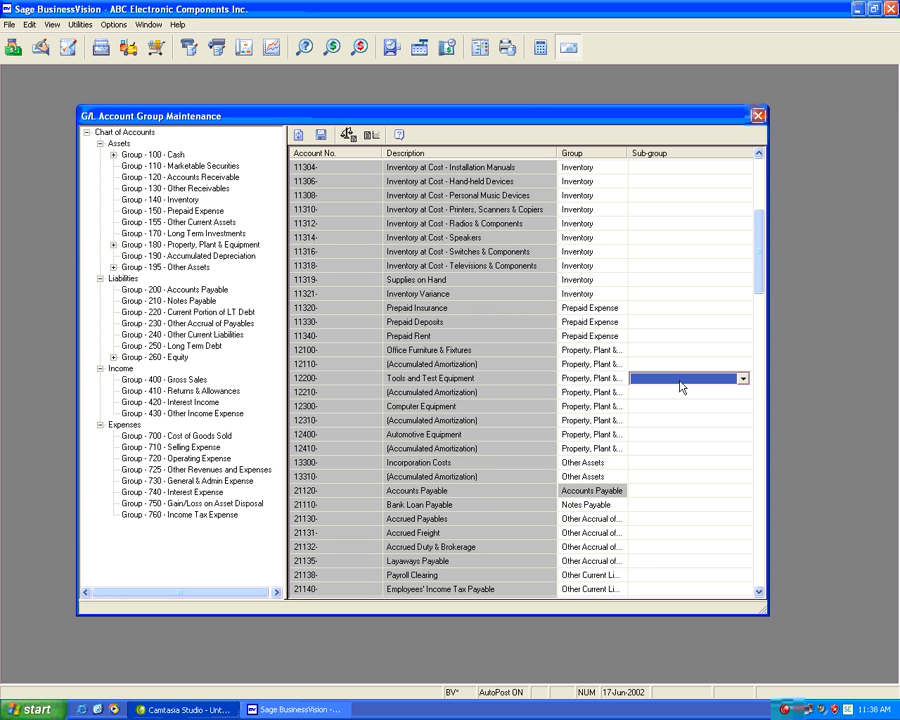
pyautogui.click(742, 379)
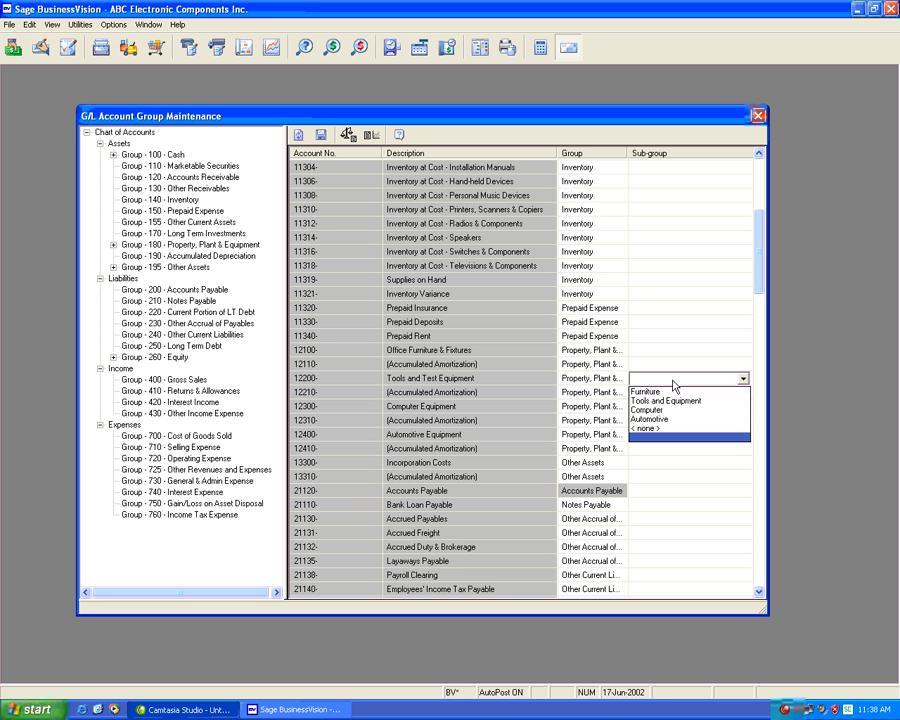
pyautogui.click(618, 411)
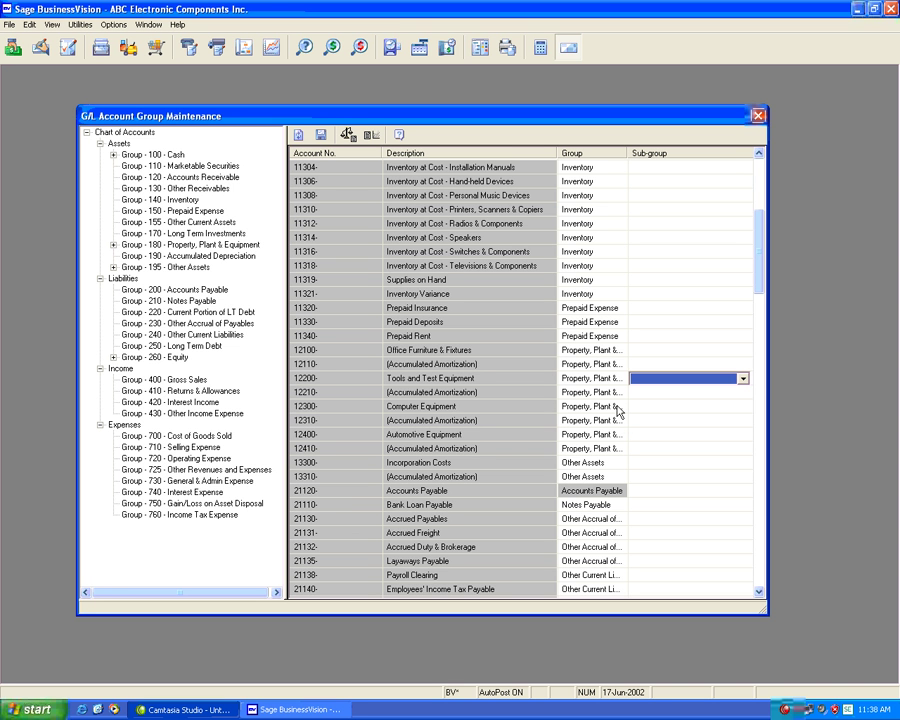
# Step: Assign account 12300, Computer Equipment, to the Computer sub-group
pyautogui.click(744, 408)
pyautogui.click(744, 408)
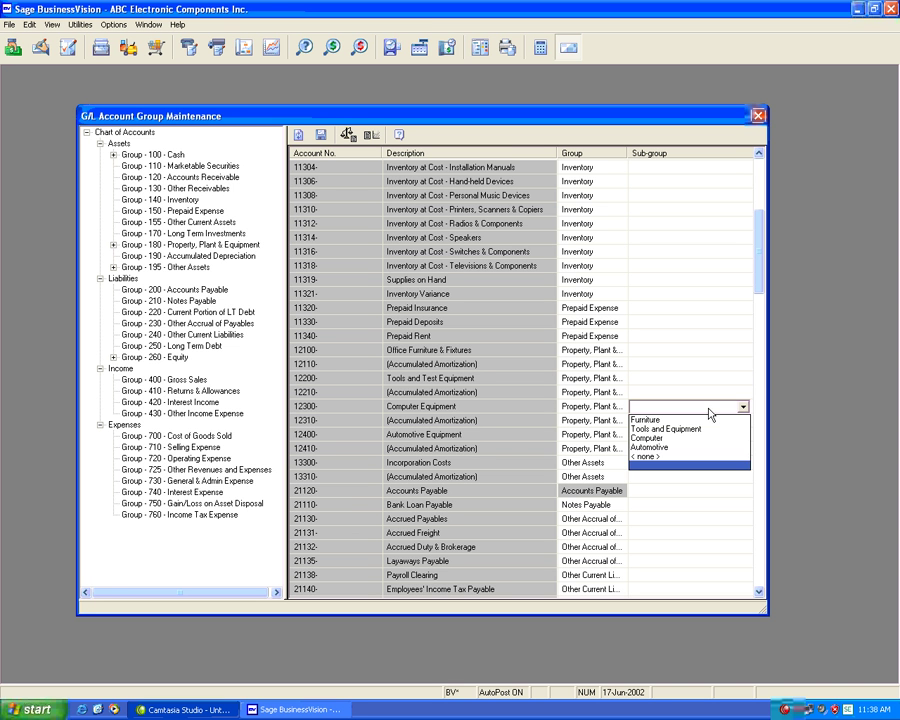
pyautogui.click(666, 439)
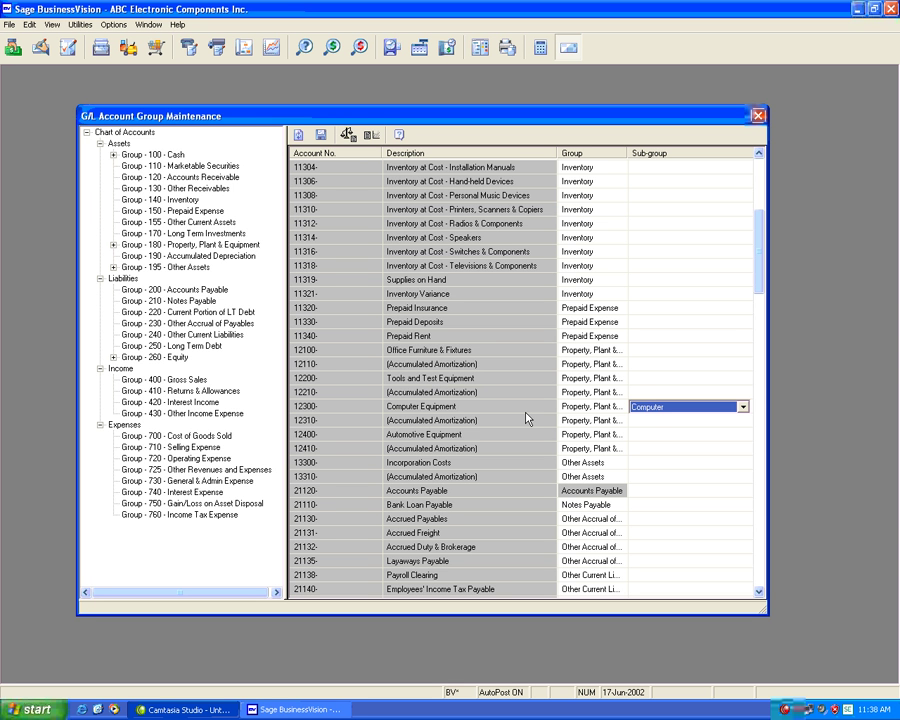
# Step: Assign account 12200, Tools and Test Equipment, to the Computer sub-group, and save the assignments
pyautogui.click(631, 379)
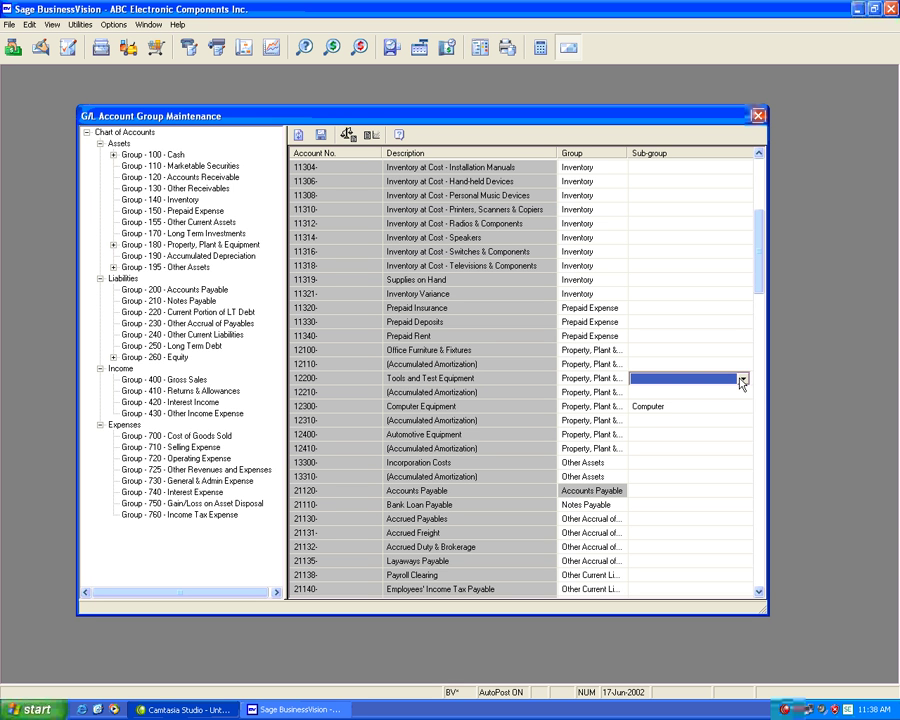
pyautogui.click(742, 380)
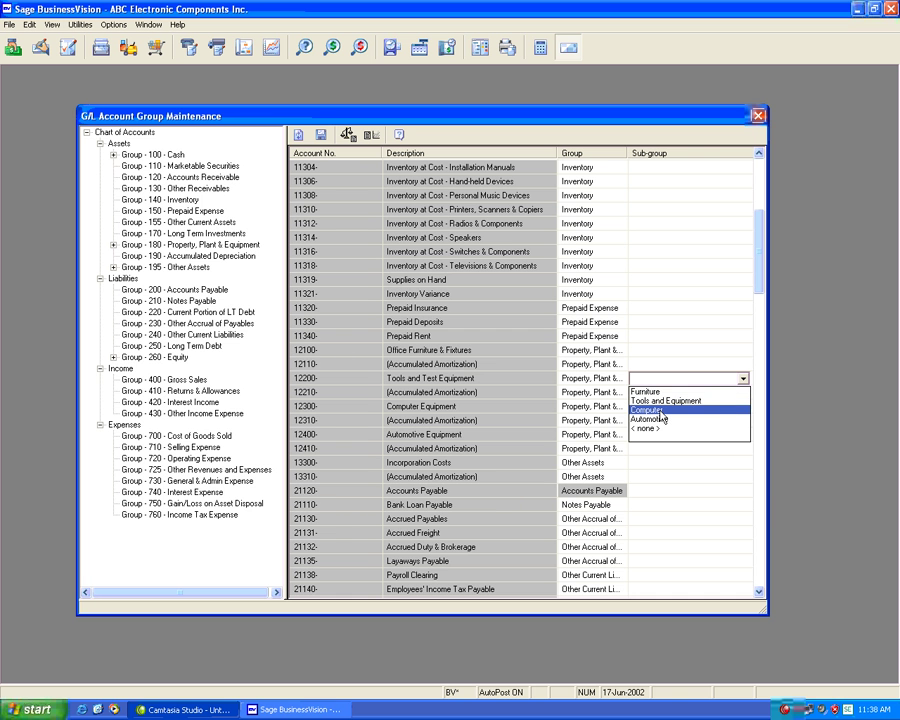
pyautogui.click(660, 411)
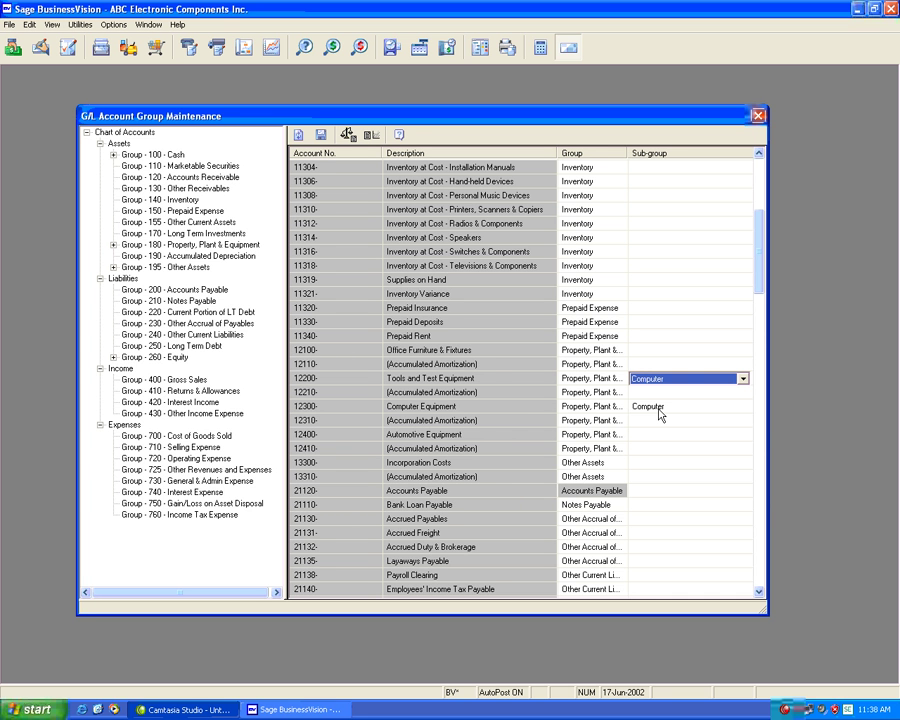
pyautogui.click(326, 156)
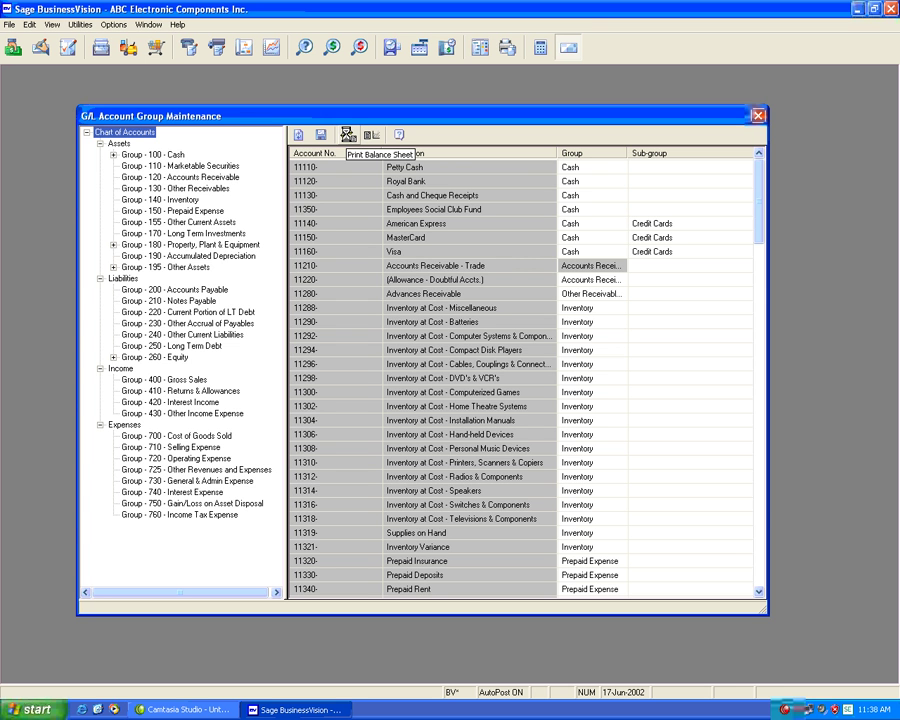
# Step: Generate a balance sheet for the fiscal period ending 30-Jun-02, suppressing All Details, and look over its first page
pyautogui.click(348, 135)
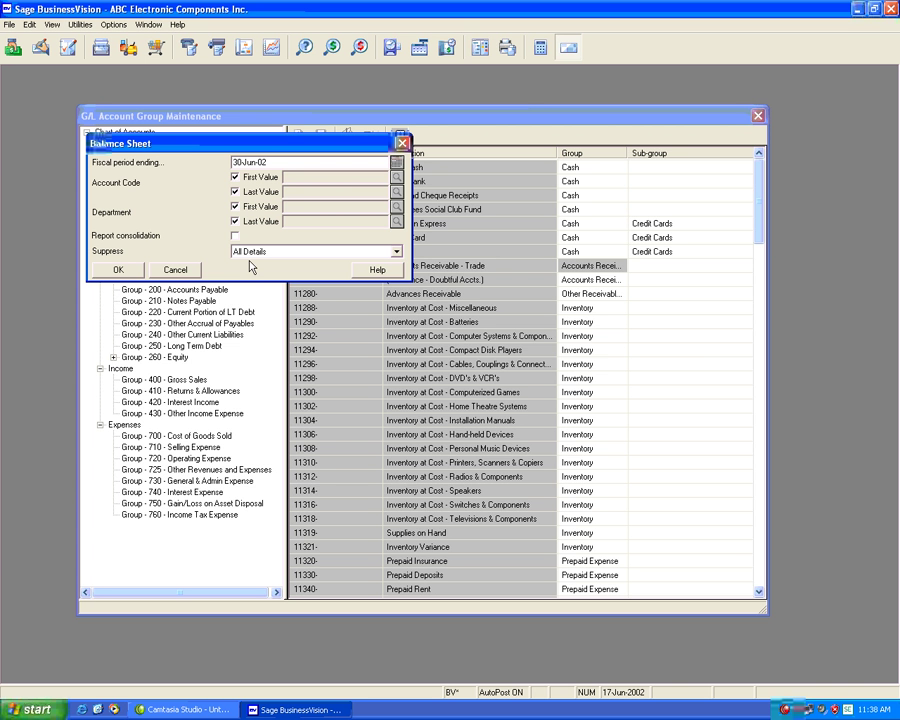
pyautogui.click(118, 270)
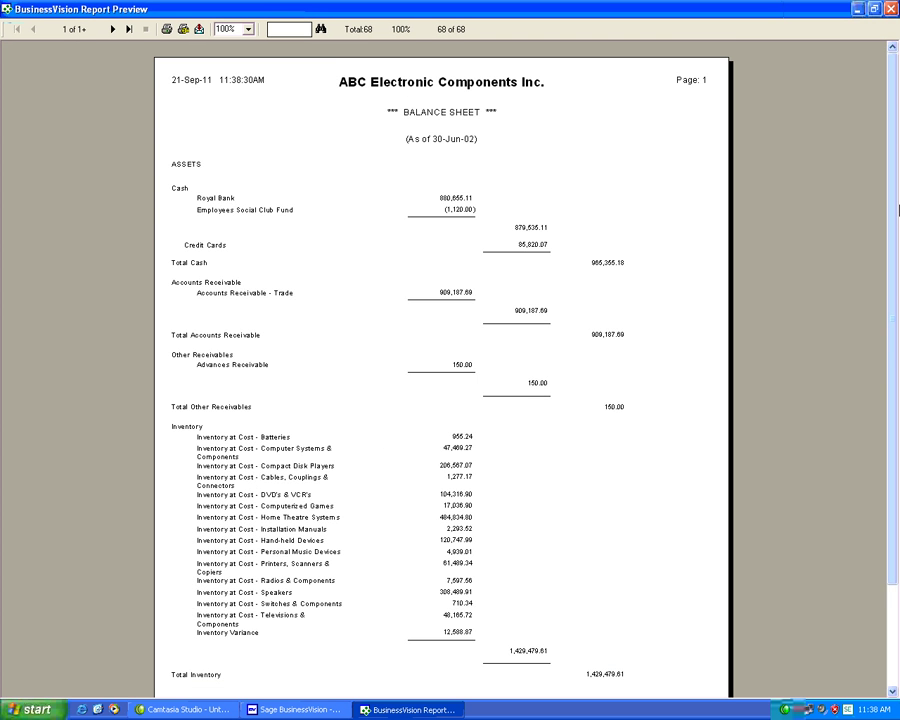
pyautogui.moveTo(898, 210); pyautogui.dragTo(883, 240)
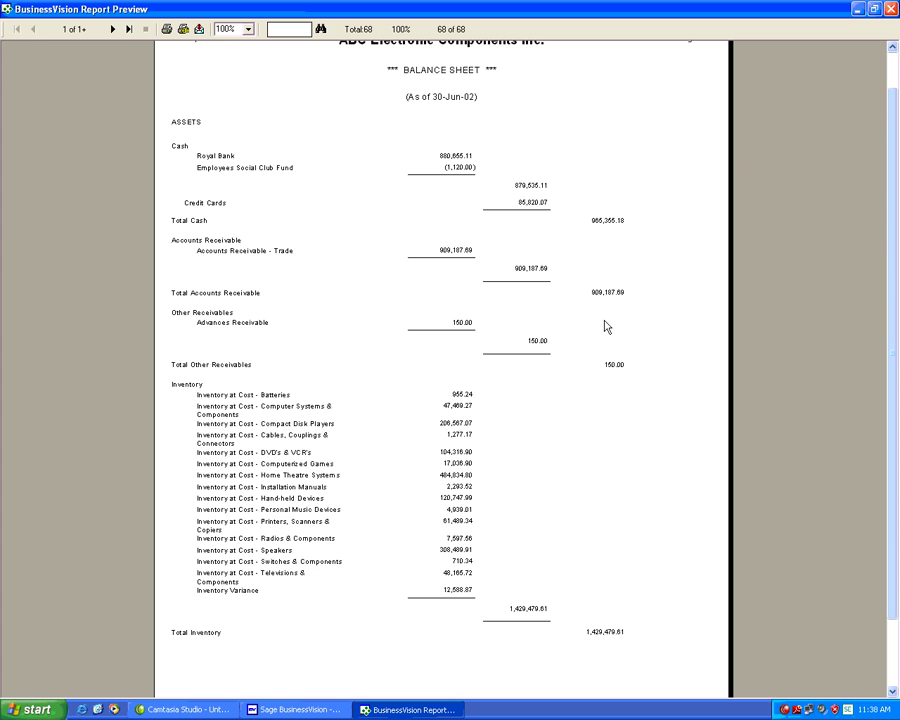
# Step: Examine the Property, Plant & Equipment section on the second page, and close the preview and the Balance Sheet dialog
pyautogui.click(113, 29)
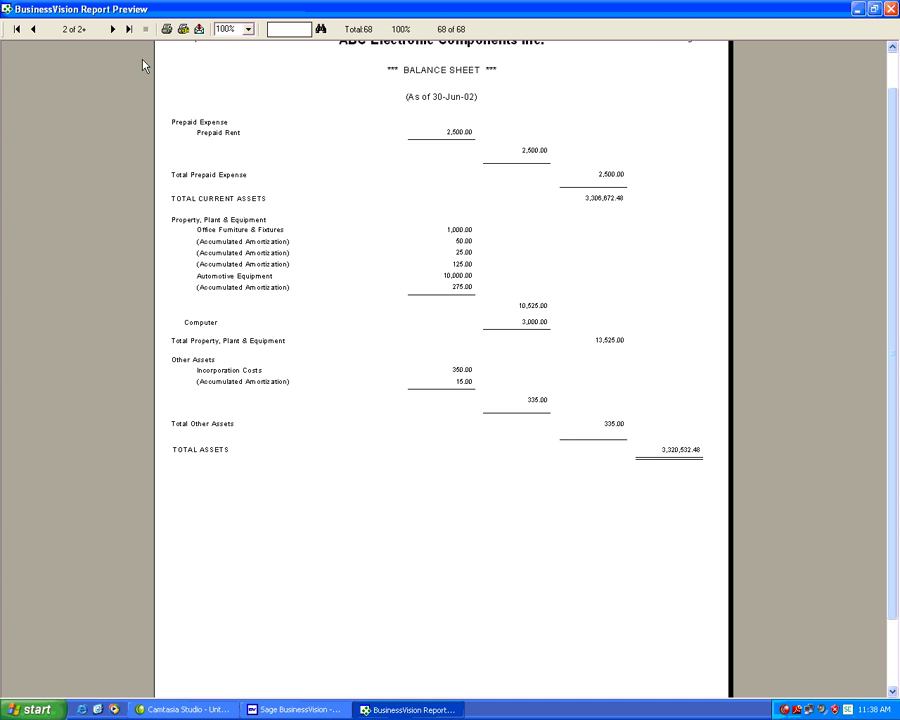
pyautogui.click(891, 9)
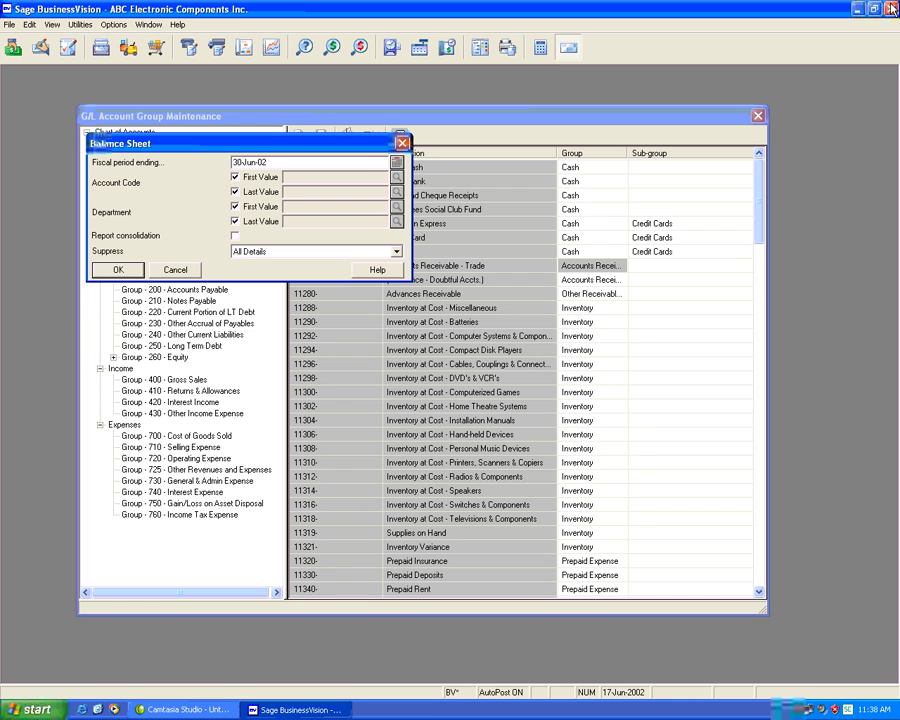
pyautogui.click(402, 143)
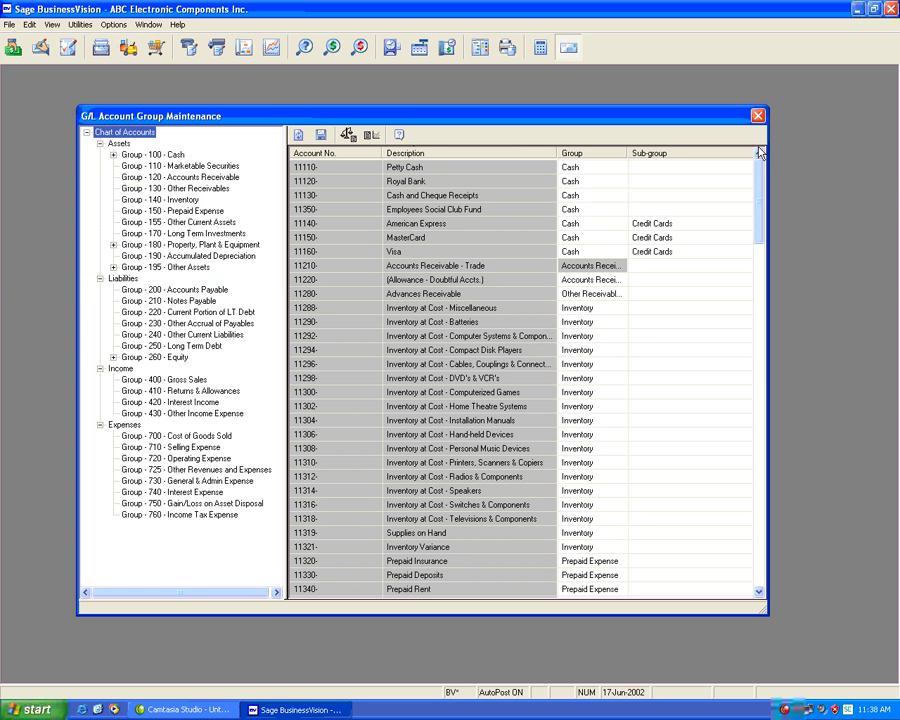
# Step: Generate an income statement for the fiscal period ending 30-Jun-02, suppressing All Details, and maximize its preview
pyautogui.click(371, 136)
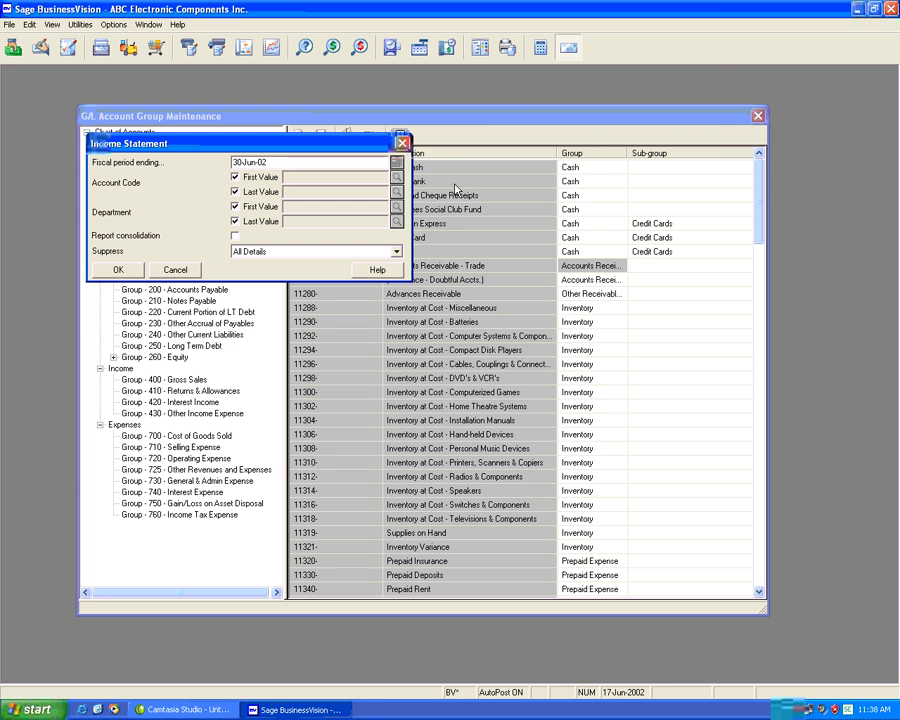
pyautogui.click(117, 270)
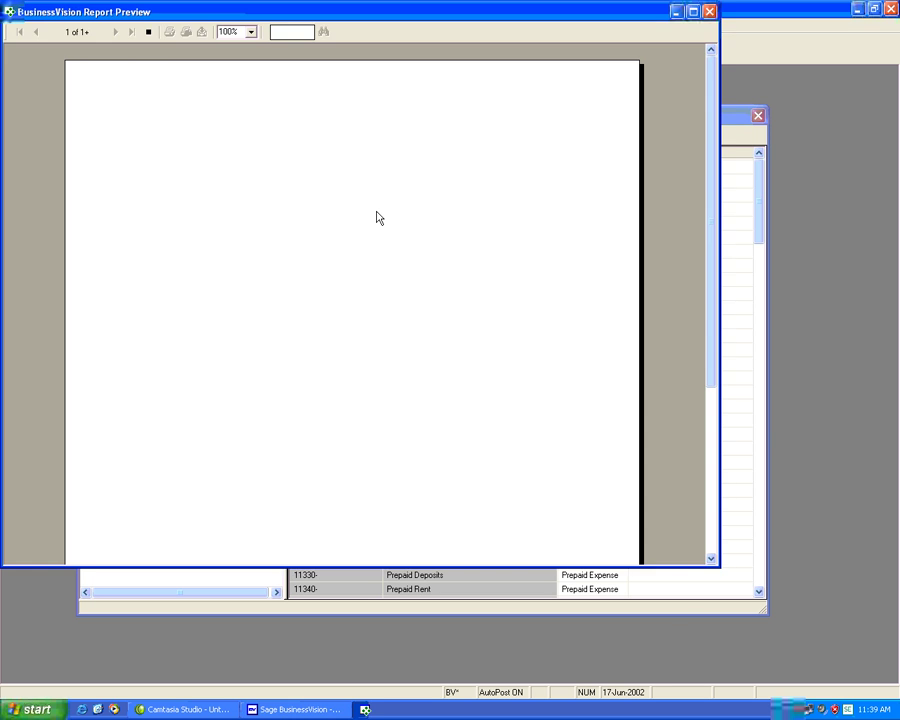
pyautogui.click(692, 11)
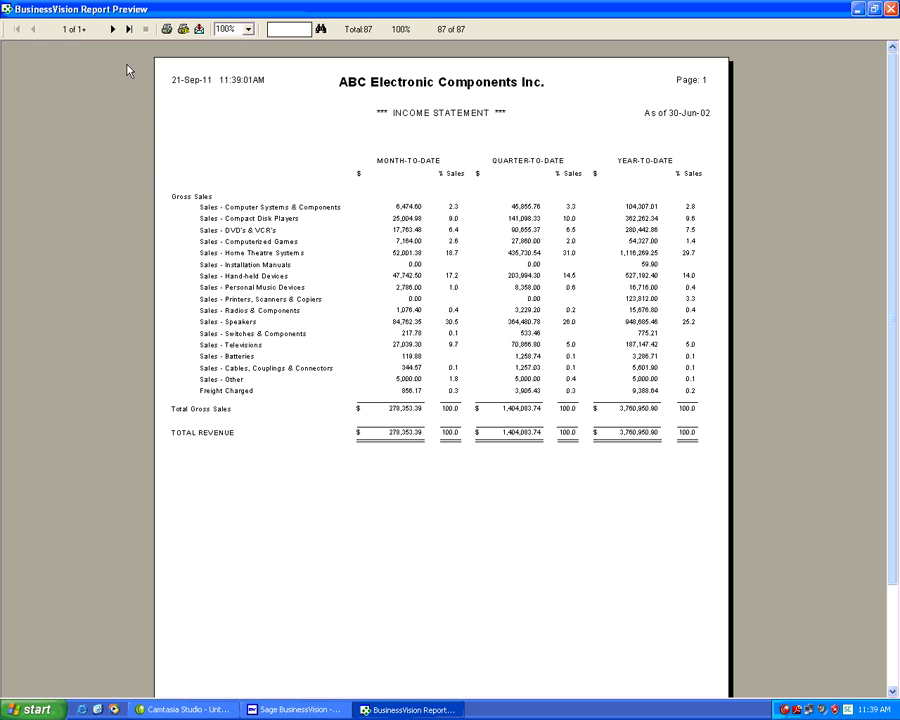
# Step: Examine the Cost of Goods Sold and Operating Expense sections on the income statement's second page
pyautogui.click(113, 29)
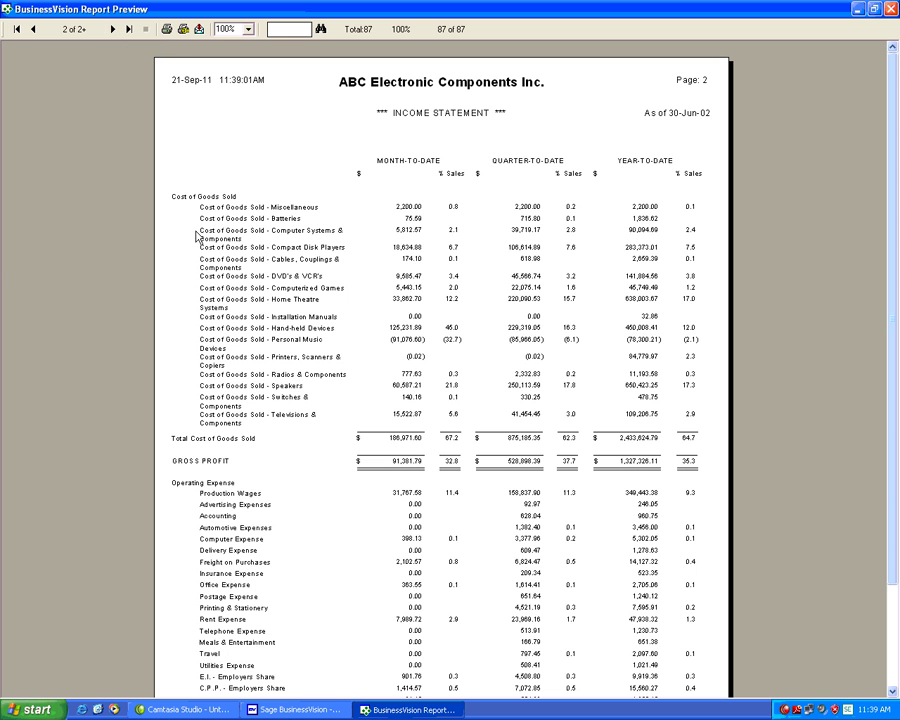
pyautogui.moveTo(891, 397); pyautogui.dragTo(891, 407)
pyautogui.scroll(-2, 728, 378)
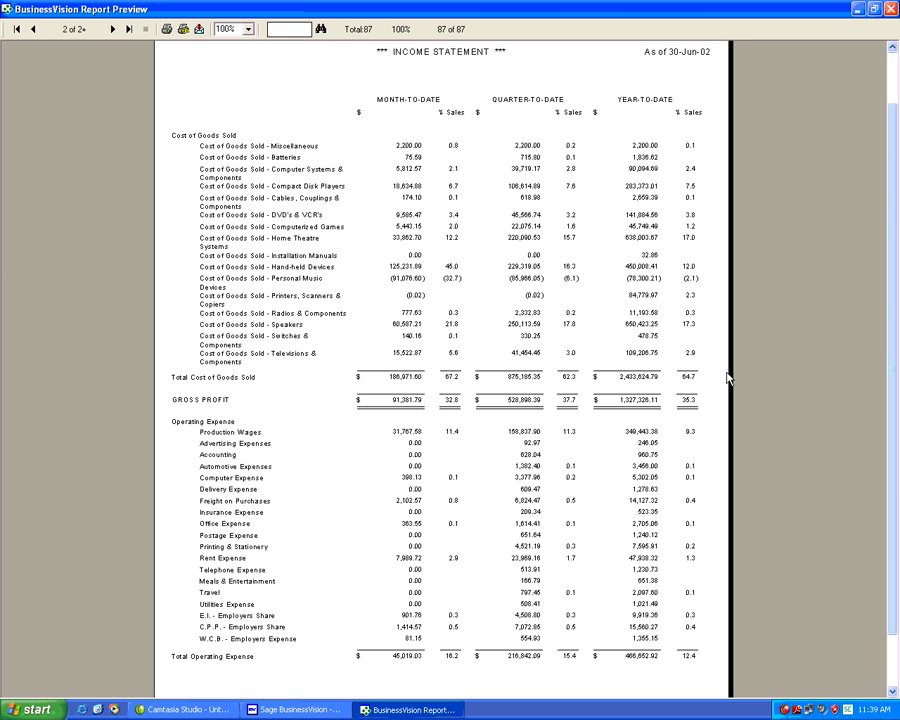
# Step: Page through the income statement to examine its Gross Sales, Cost of Goods Sold and net income pages
pyautogui.scroll(-3, 200, 150)
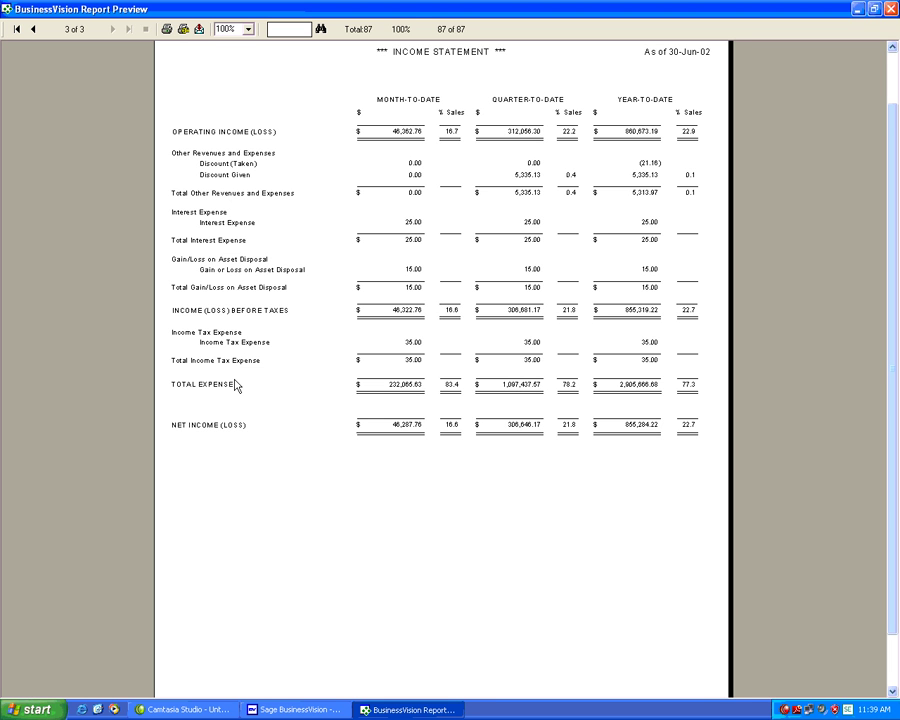
pyautogui.click(33, 29)
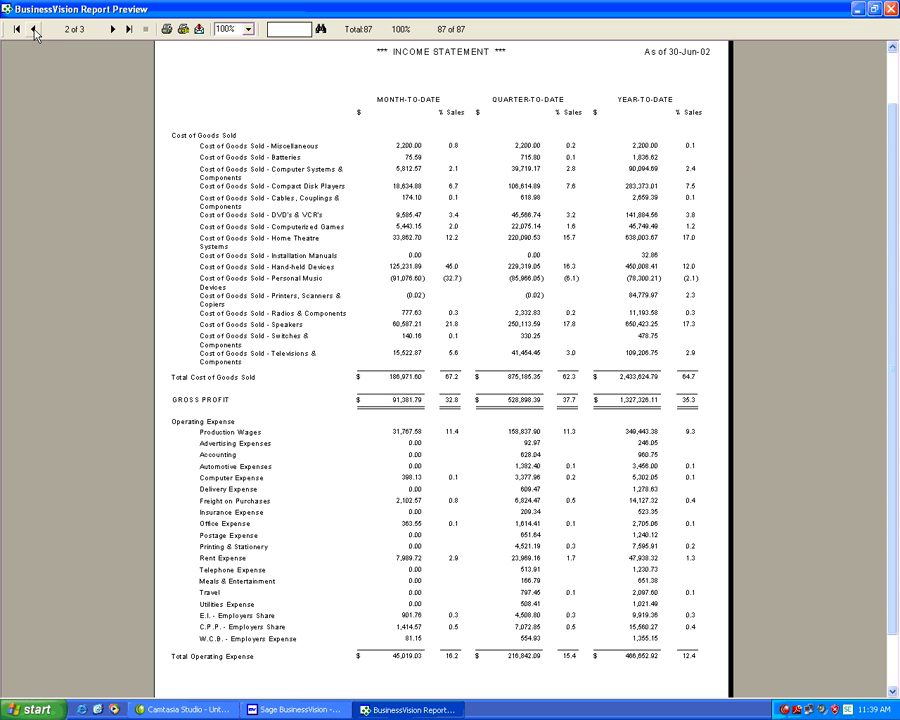
pyautogui.click(34, 30)
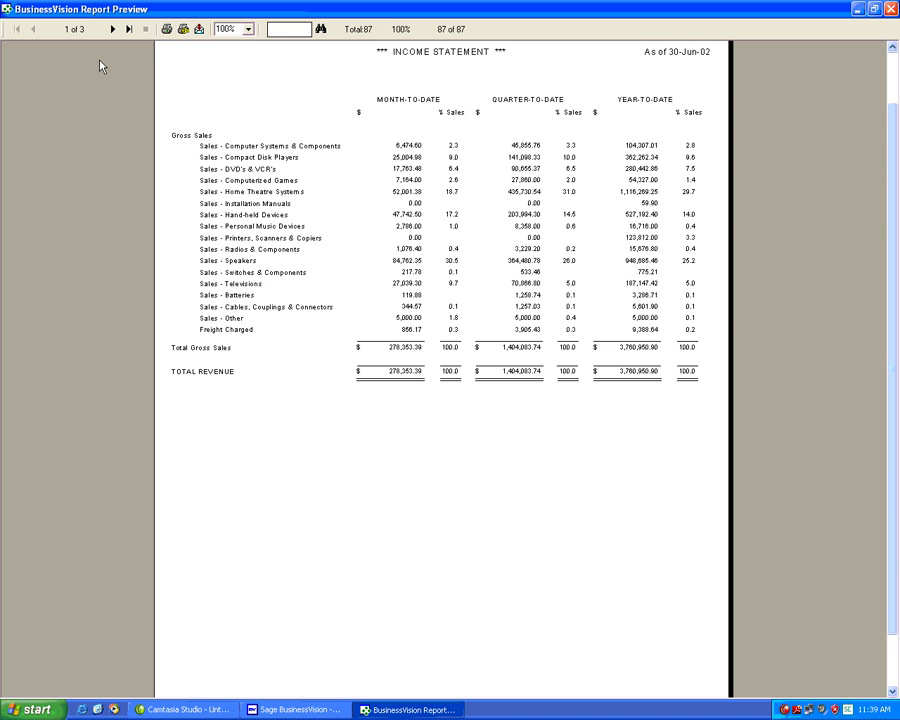
pyautogui.click(113, 29)
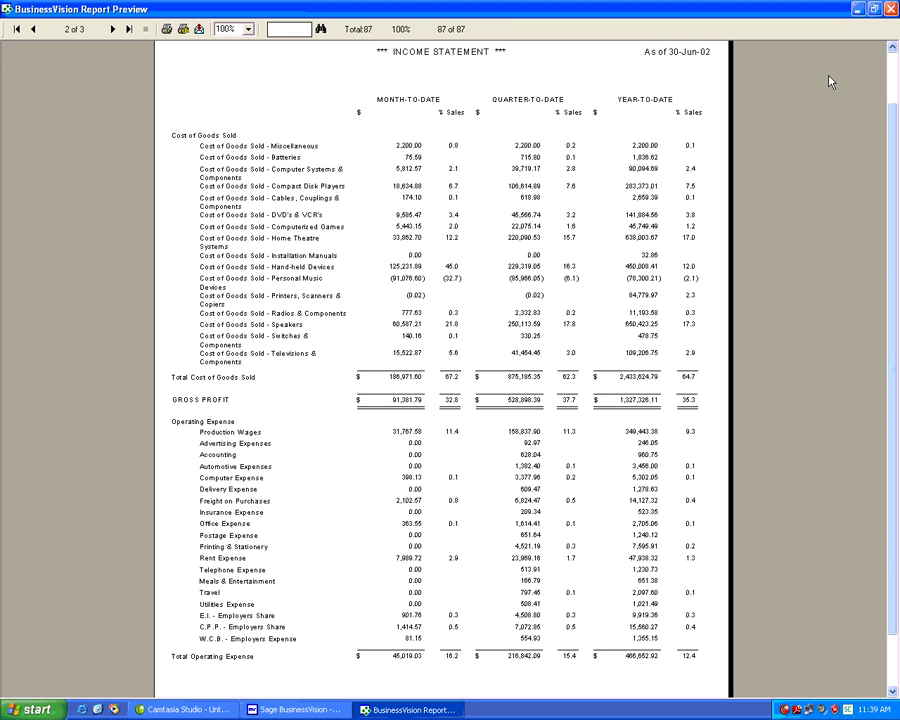
# Step: Close the Income Statement dialog and G/L Account Group Maintenance, and open the general ledger's Sub-group Details list
pyautogui.hotkey('alt', 'Tab')
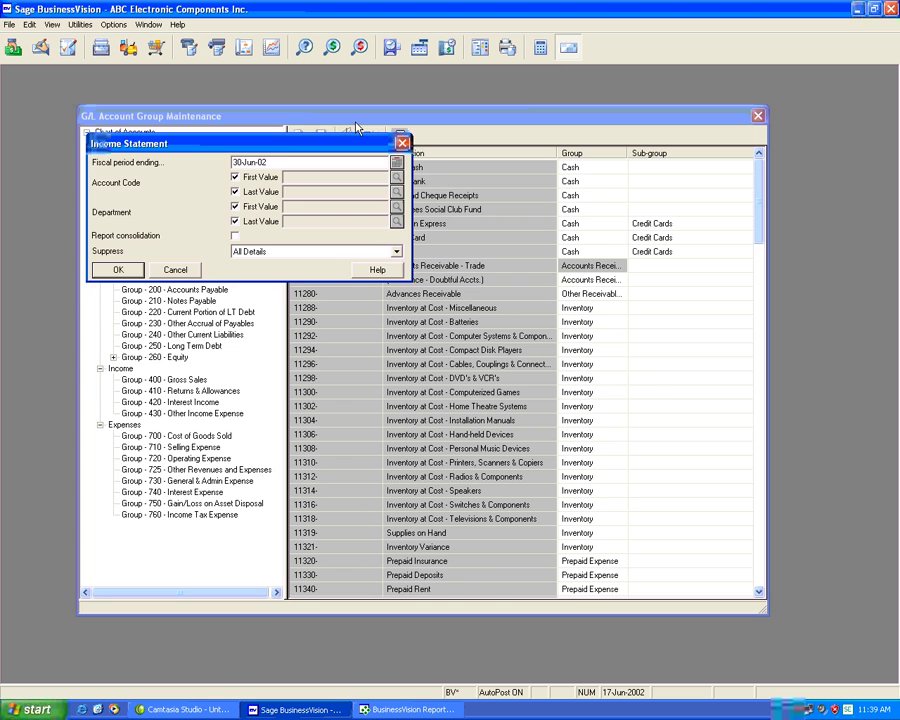
pyautogui.press('Escape')
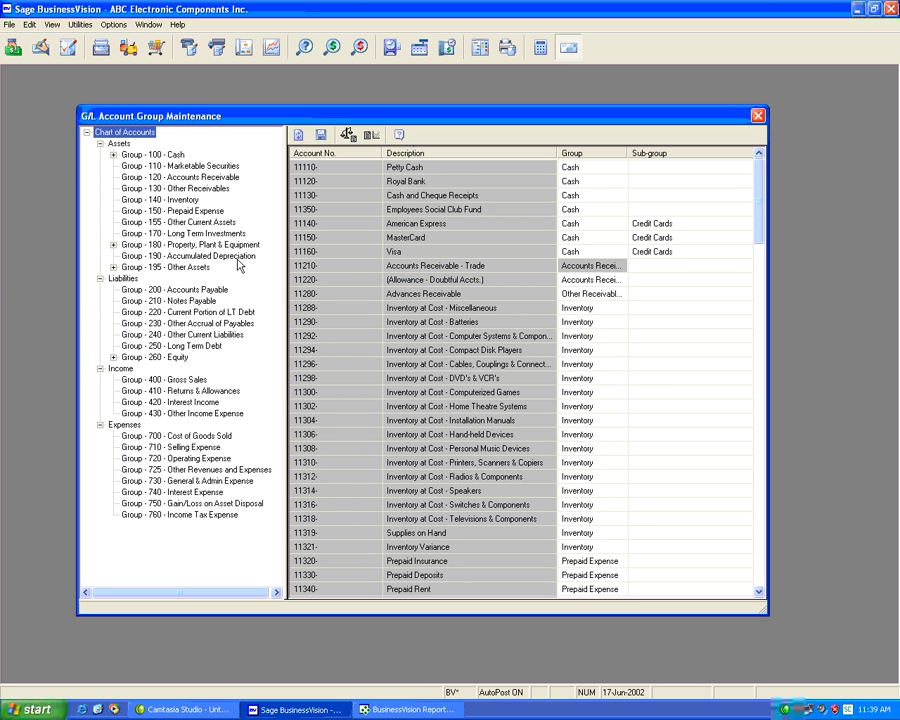
pyautogui.click(757, 115)
pyautogui.click(29, 24)
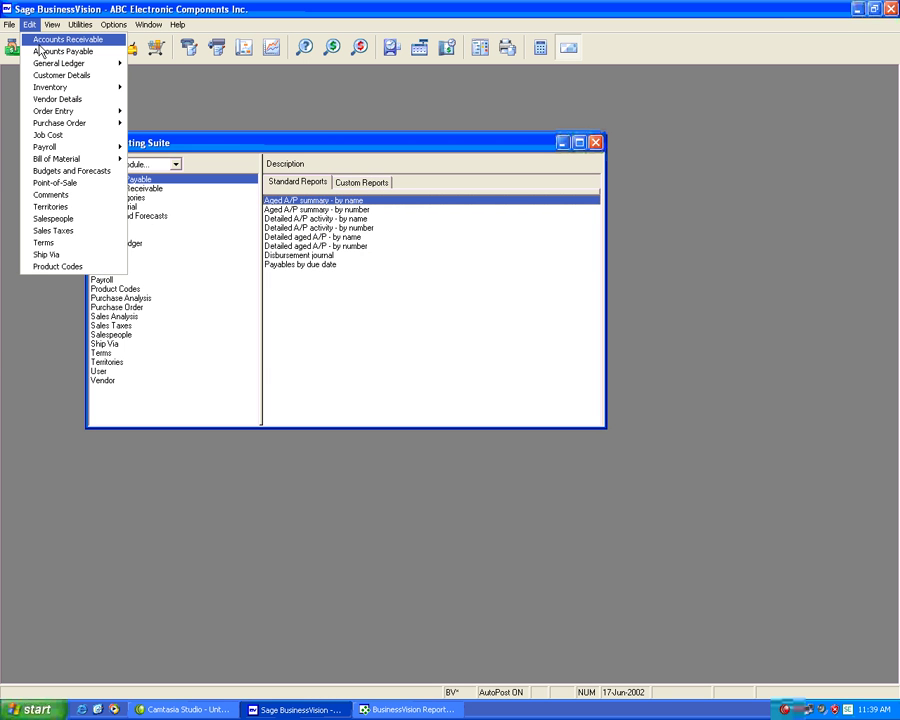
pyautogui.moveTo(80, 64)
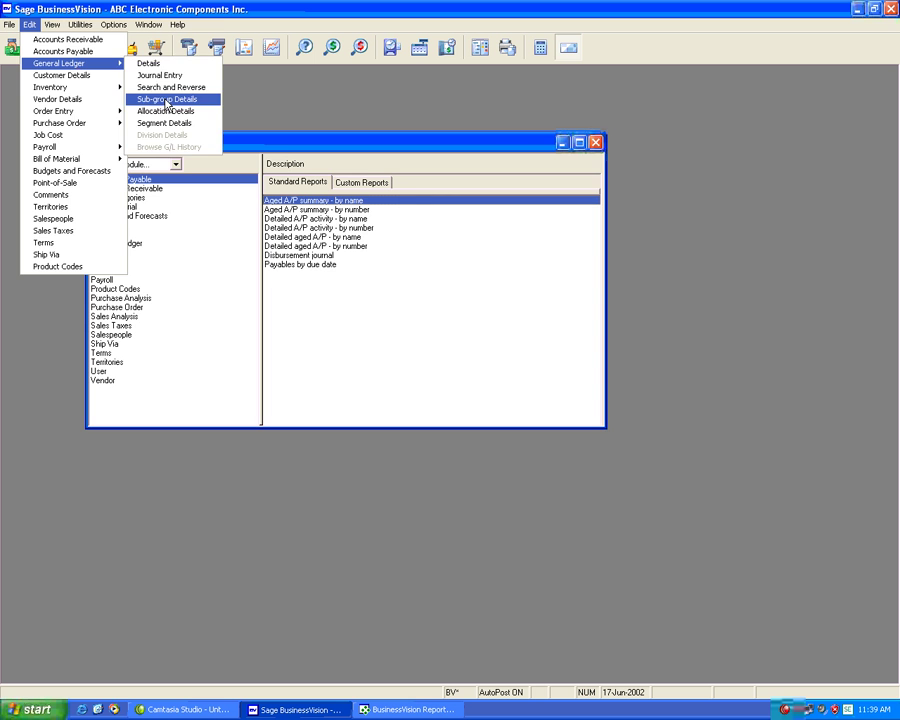
pyautogui.click(167, 100)
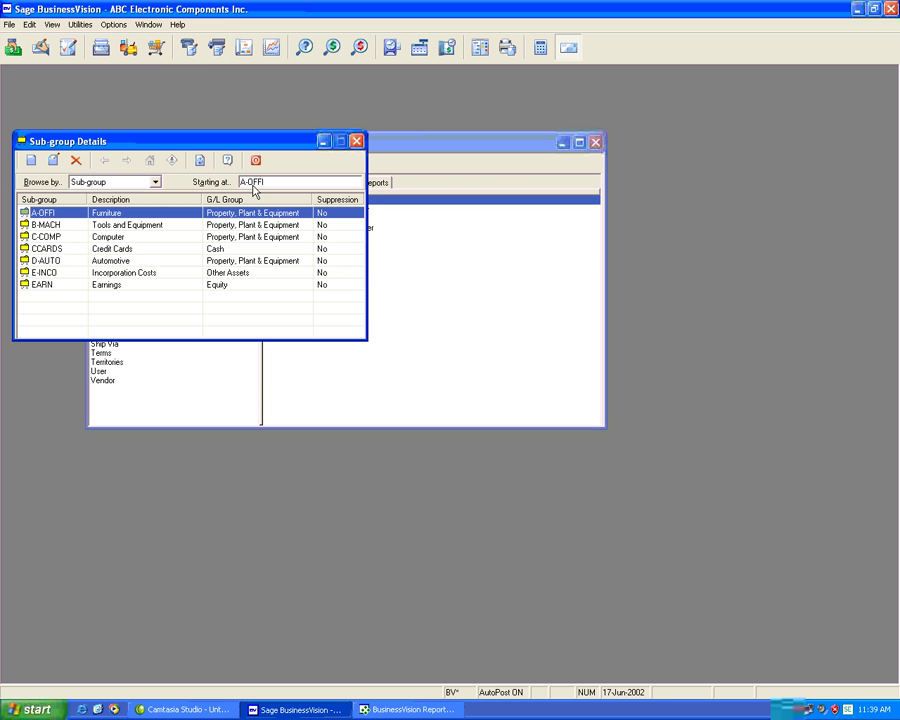
pyautogui.click(178, 261)
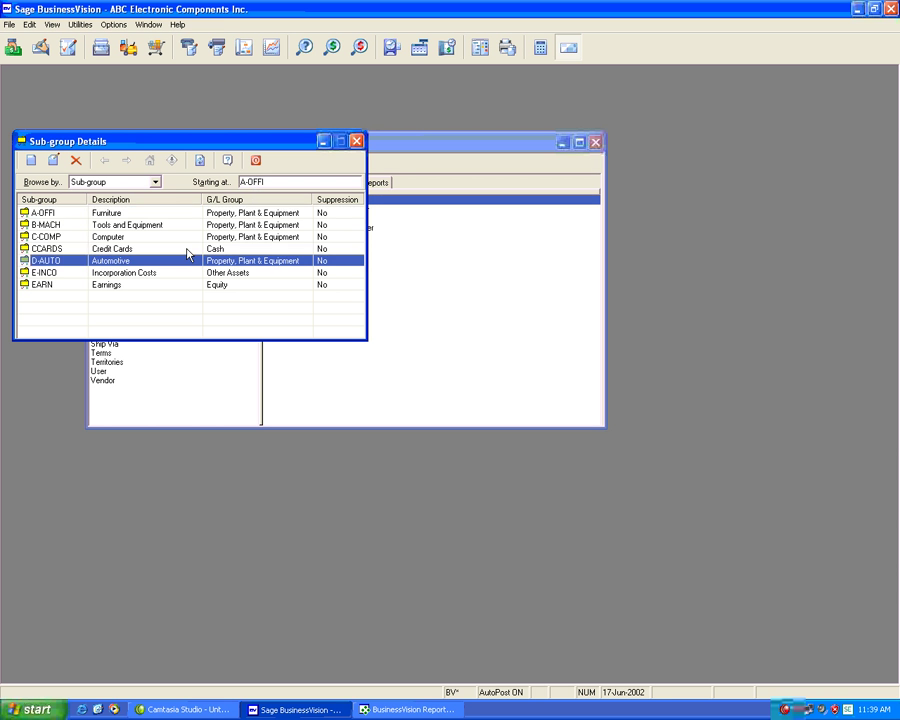
# Step: Create and save a COGS sub-group described as Home Theater in the Cost of Goods Sold group, and close the sub-group list
pyautogui.click(32, 161)
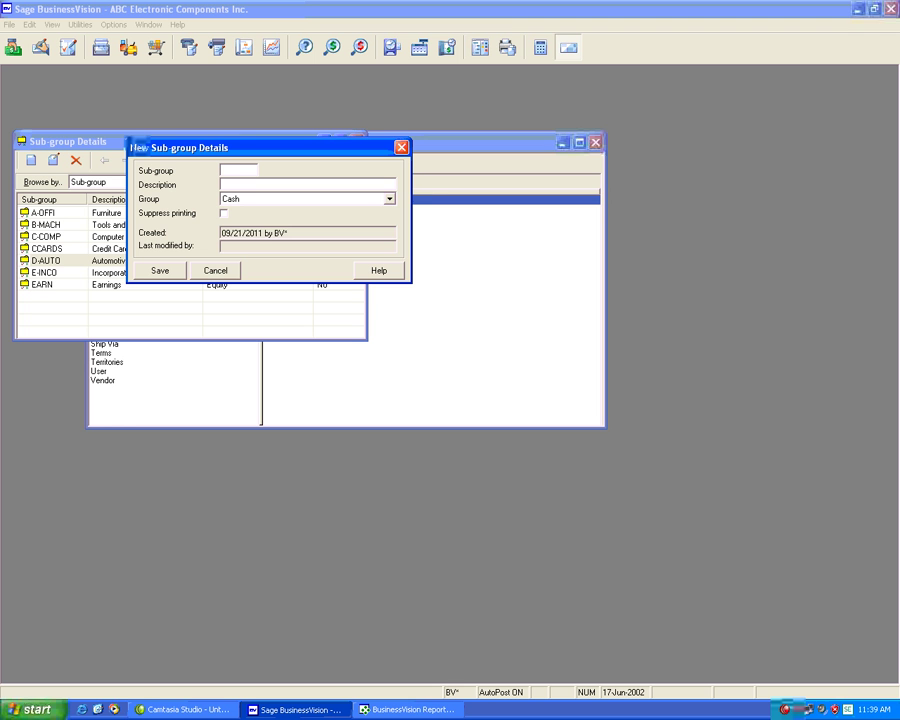
pyautogui.write('COGS')
pyautogui.click(222, 184)
pyautogui.moveTo(378, 148); pyautogui.dragTo(466, 299)
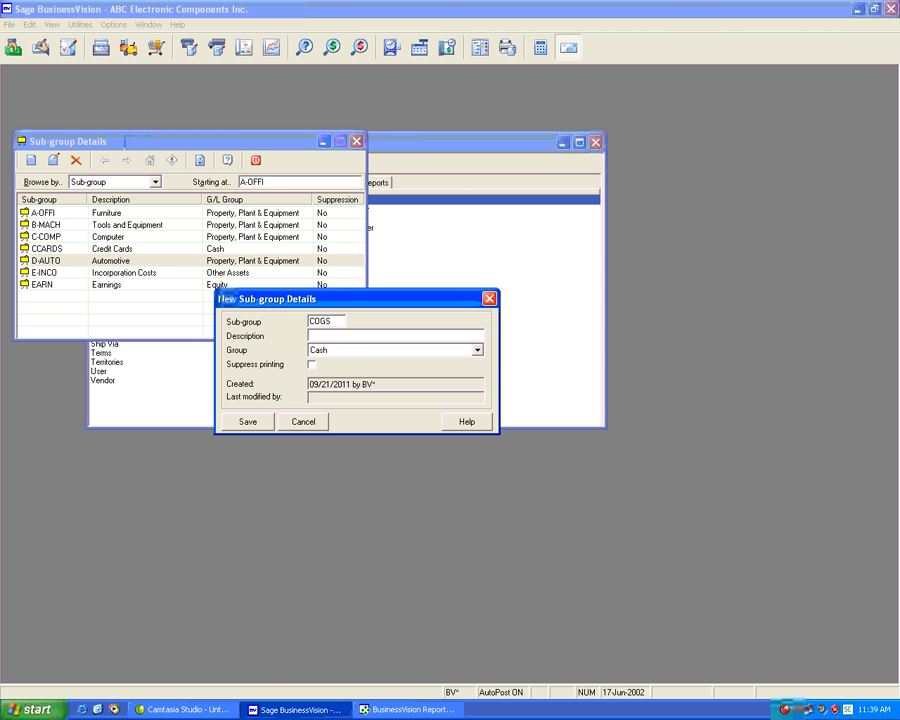
pyautogui.write('Home Theat')
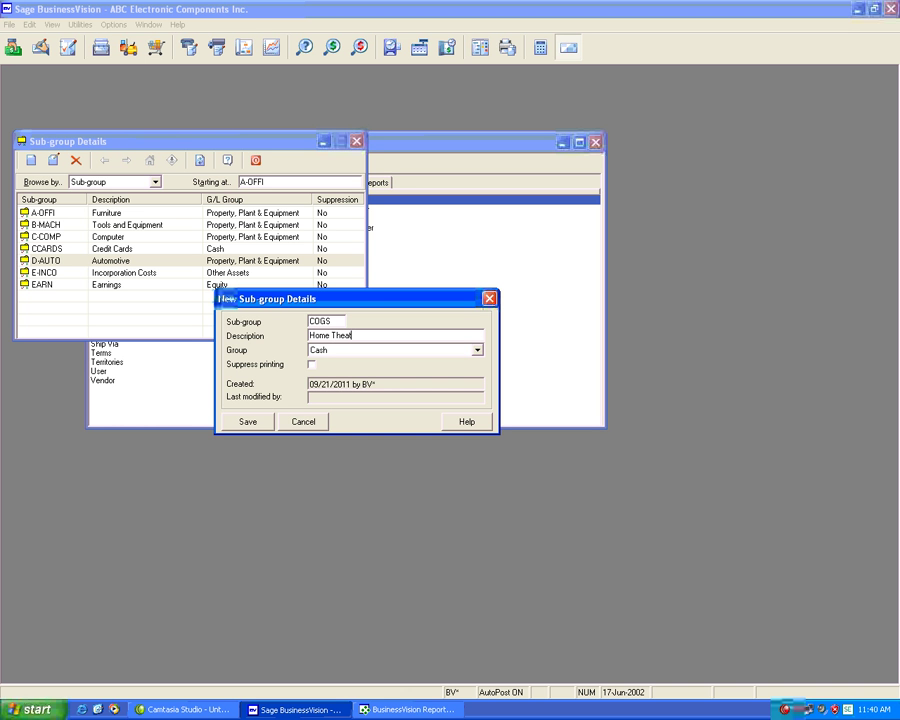
pyautogui.write('er')
pyautogui.click(478, 350)
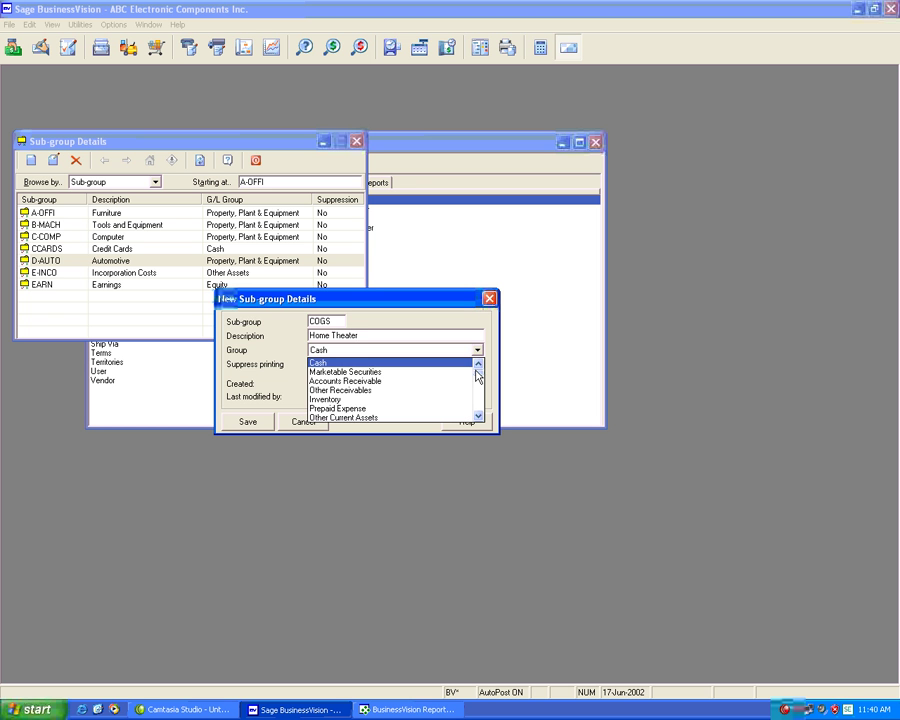
pyautogui.moveTo(477, 376); pyautogui.dragTo(476, 411)
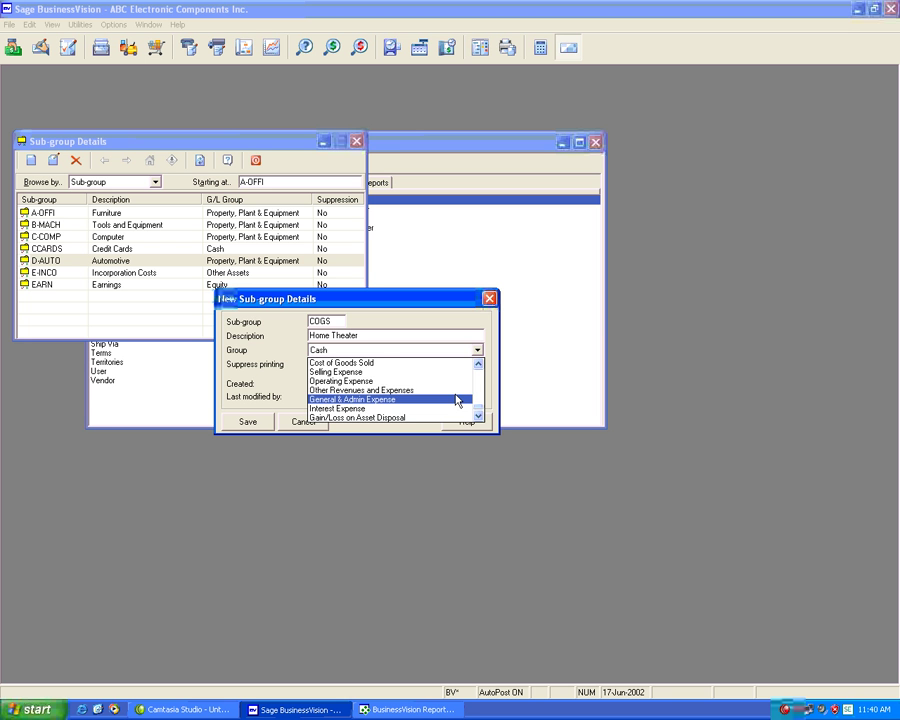
pyautogui.click(383, 366)
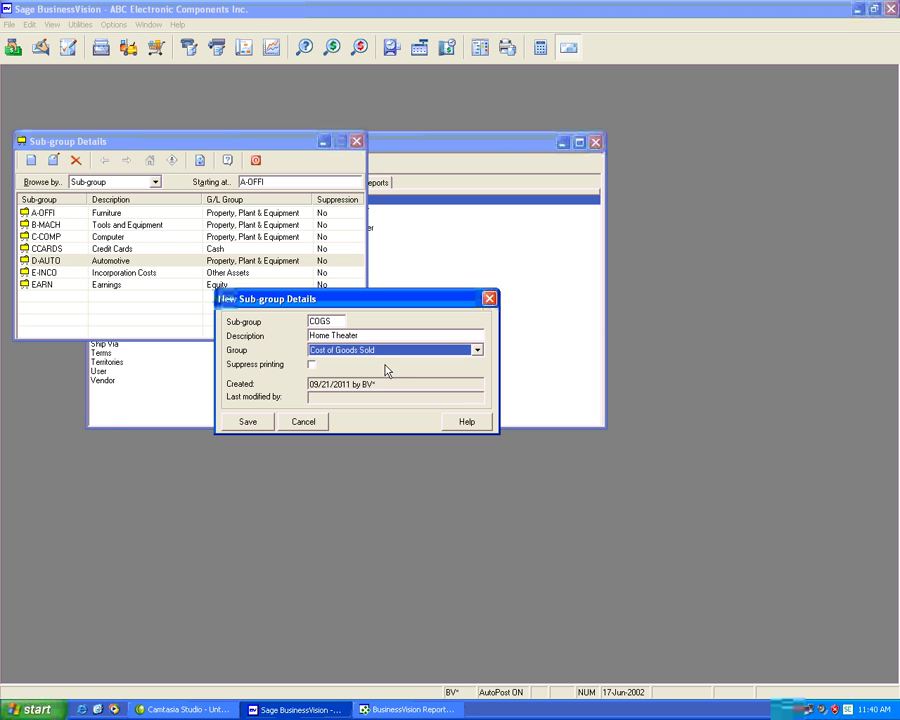
pyautogui.click(247, 421)
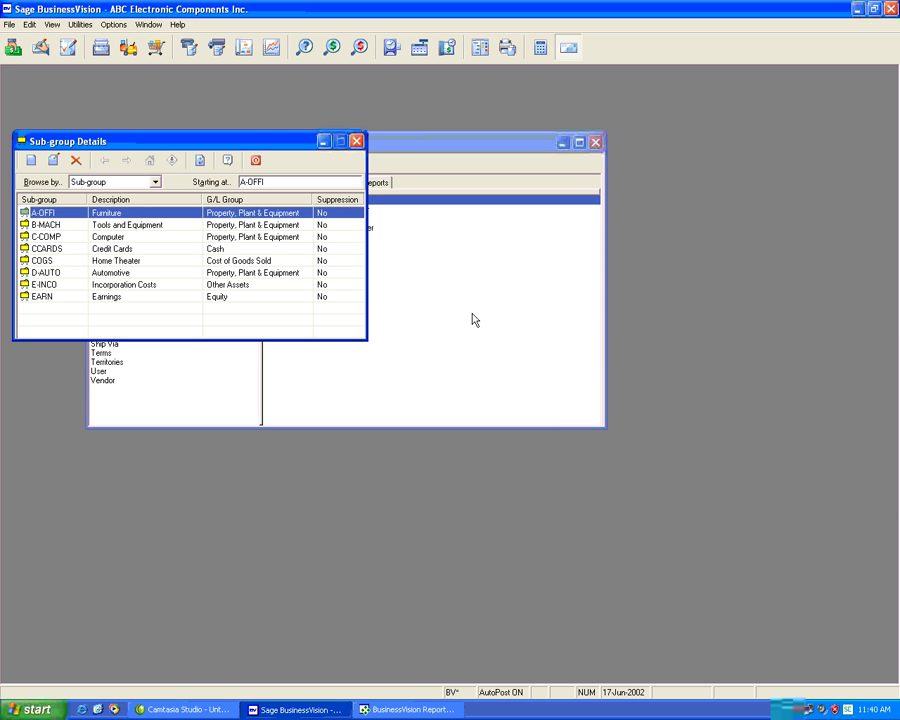
pyautogui.click(280, 261)
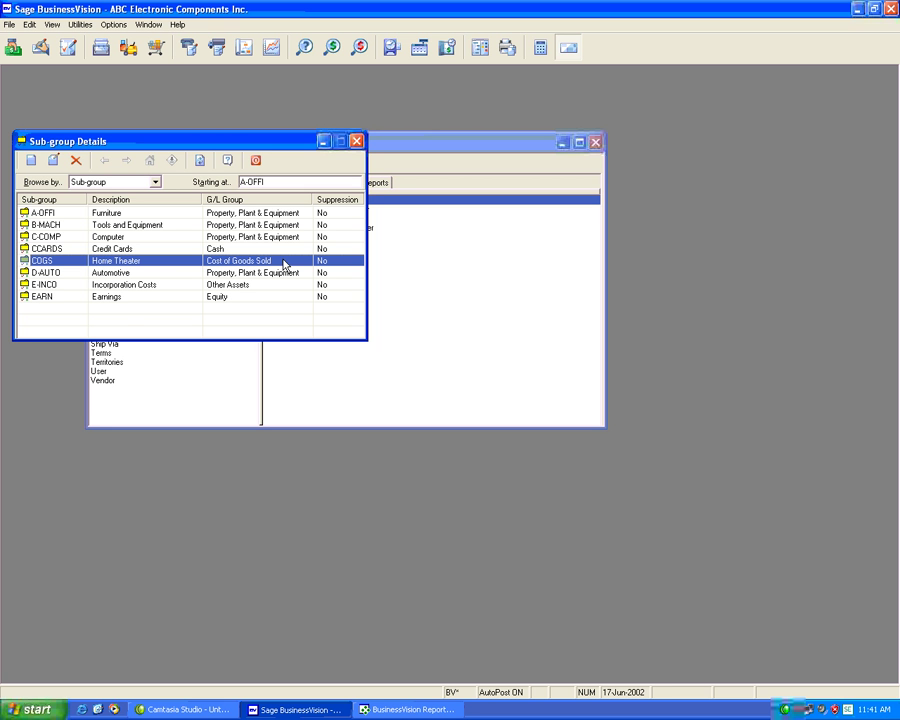
pyautogui.click(356, 141)
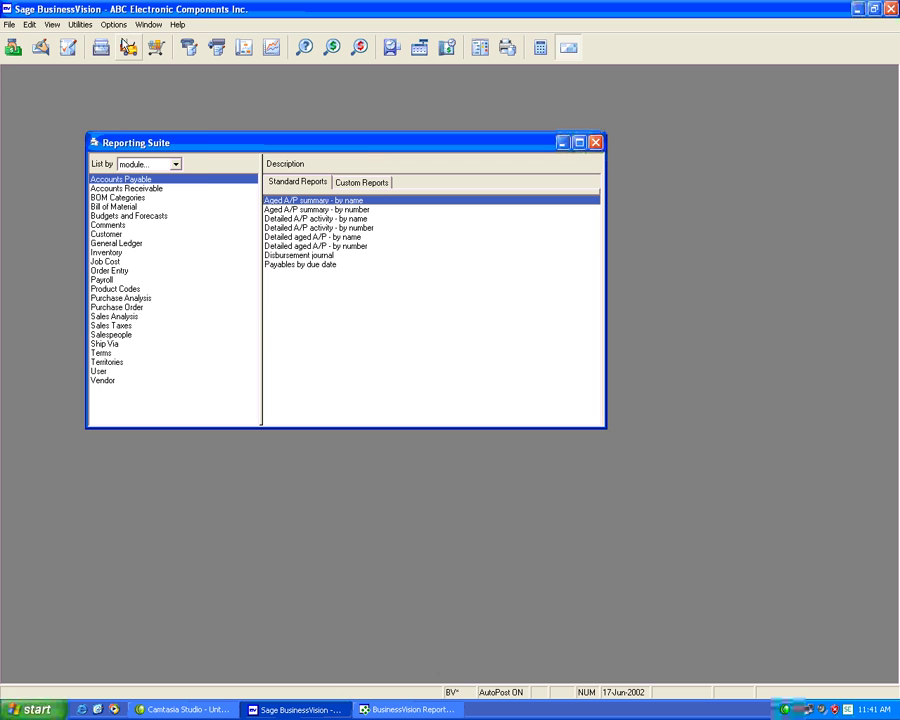
# Step: View the chart of accounts in G/L Account Group Maintenance and close it
pyautogui.click(82, 24)
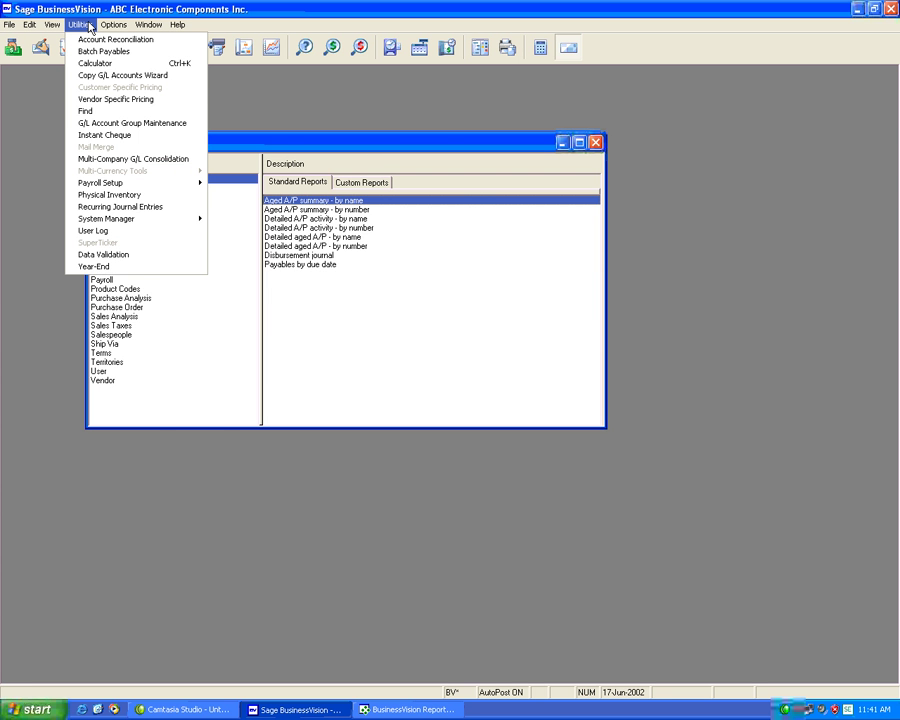
pyautogui.click(102, 124)
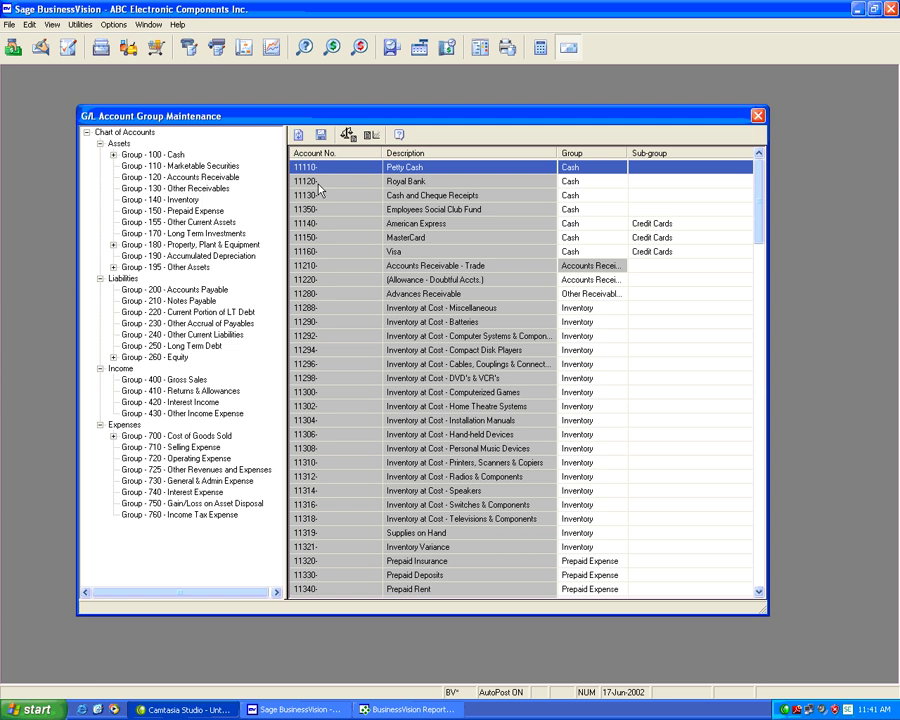
pyautogui.click(758, 115)
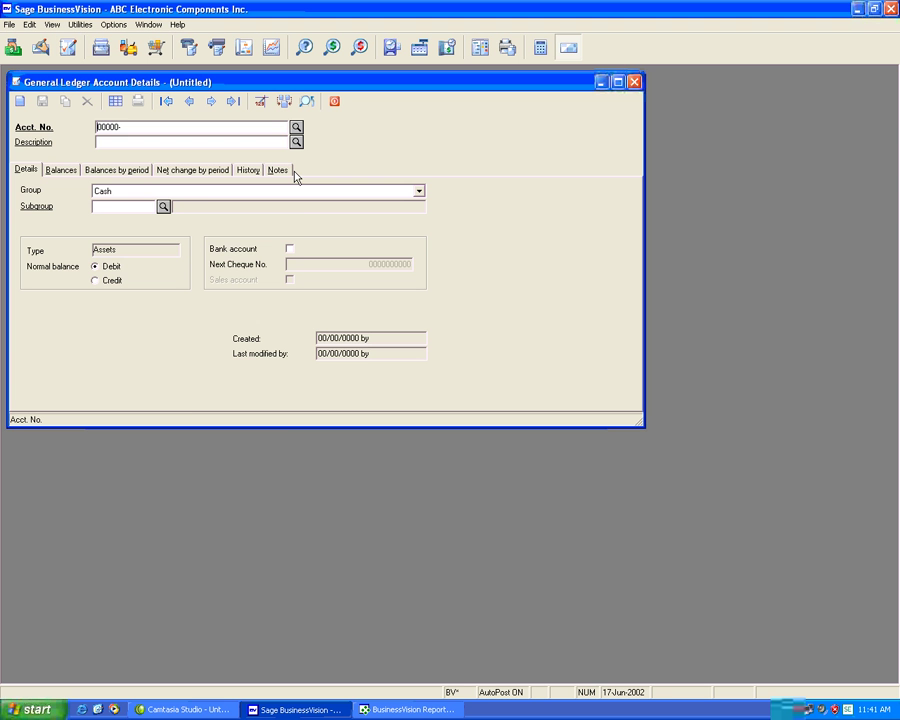
# Step: Assign the COGS sub-group to the Cost of Goods Sold - Home Theatre Systems account and save it
pyautogui.click(296, 127)
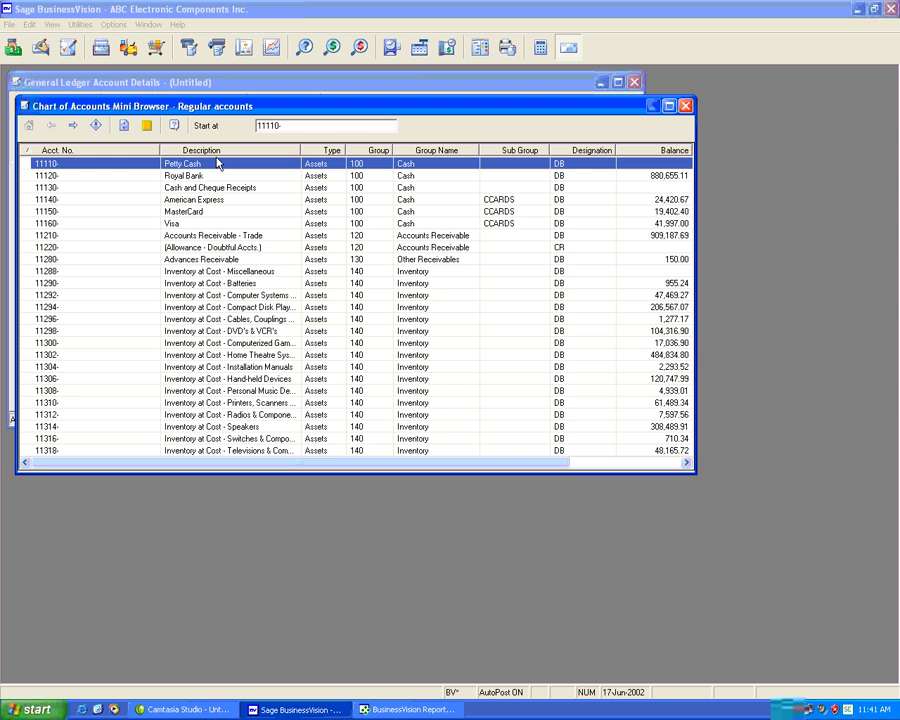
pyautogui.click(99, 130)
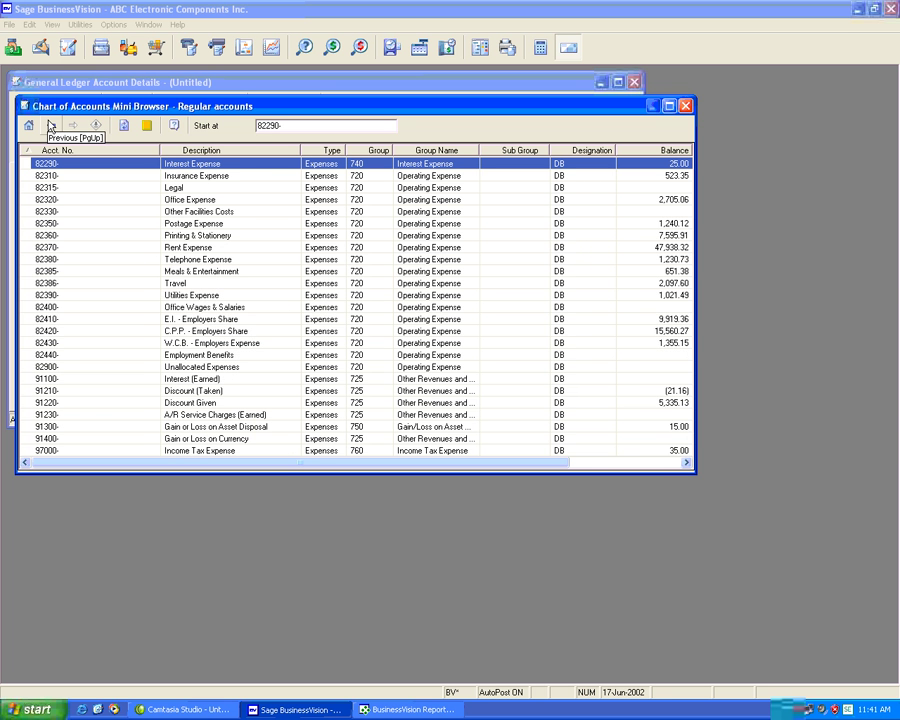
pyautogui.click(50, 127)
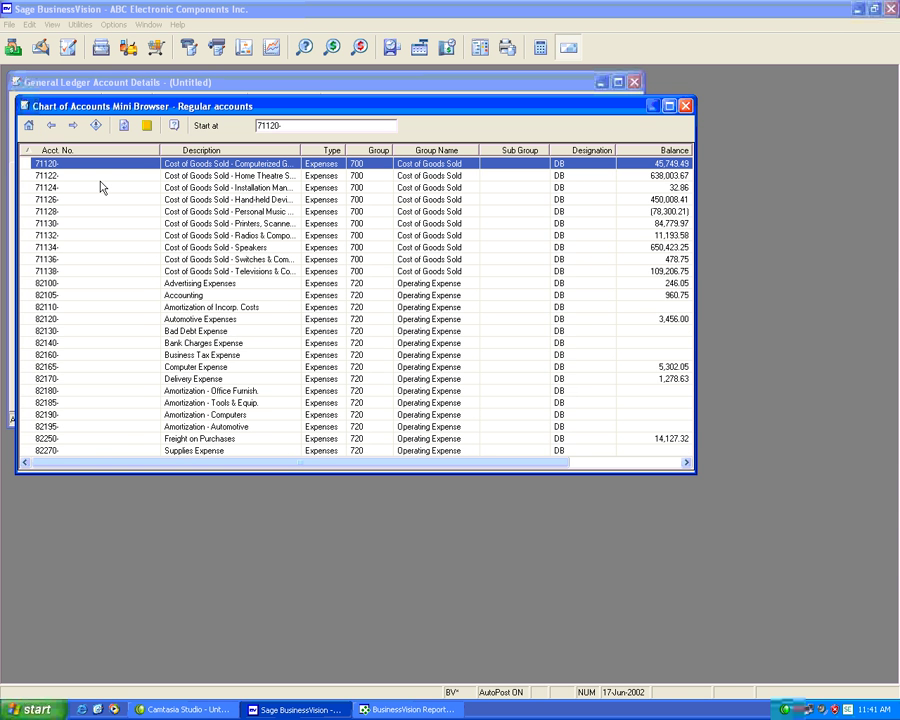
pyautogui.doubleClick(232, 178)
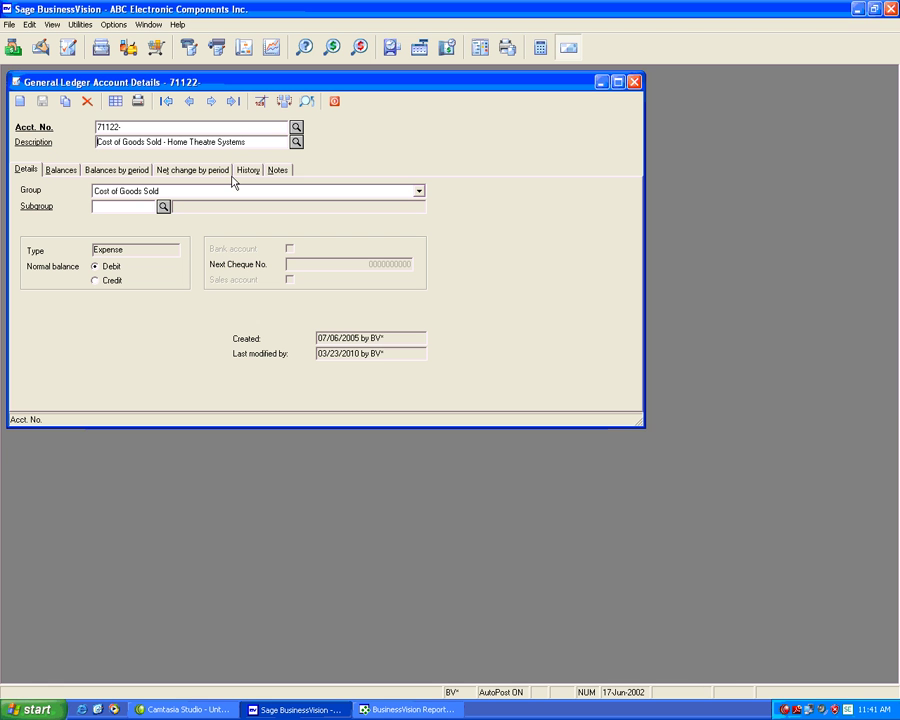
pyautogui.click(163, 207)
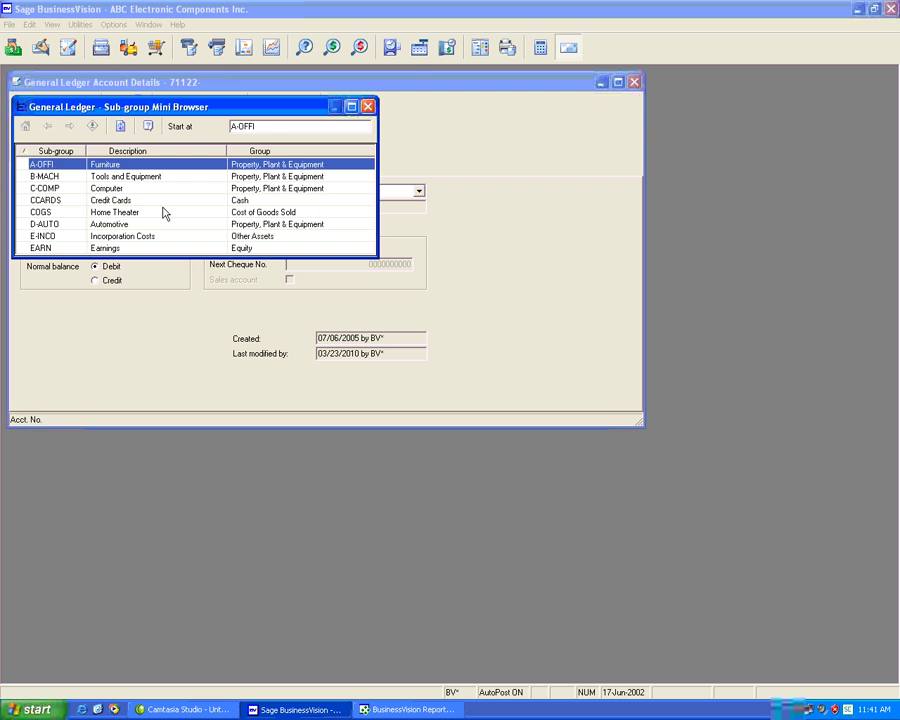
pyautogui.doubleClick(90, 212)
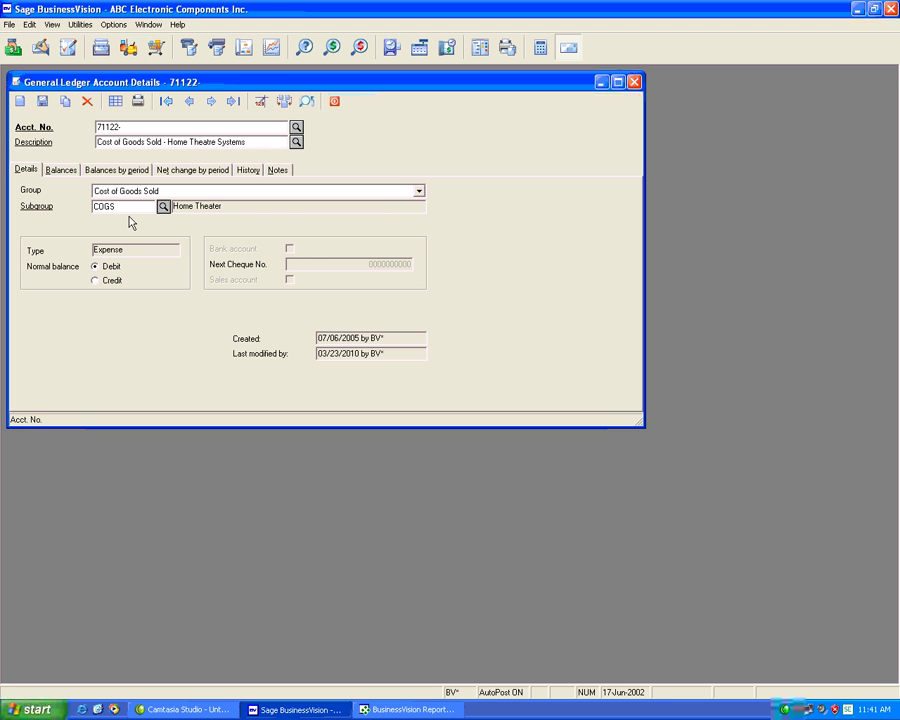
pyautogui.click(44, 103)
# Step: Assign the COGS sub-group to the Cost of Goods Sold - Personal Music Devices account and save it
pyautogui.click(295, 132)
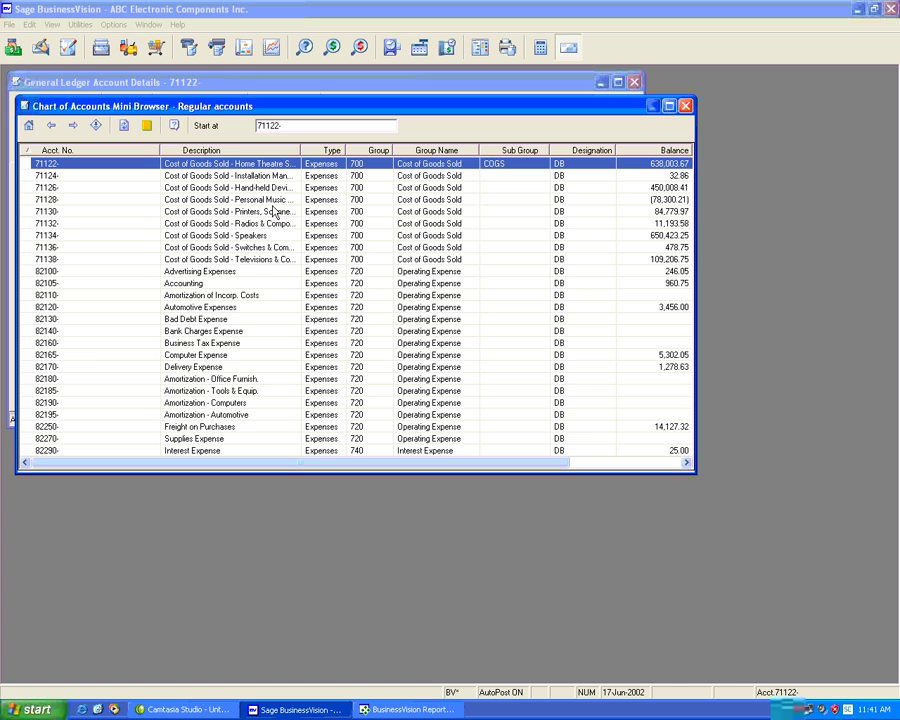
pyautogui.doubleClick(273, 199)
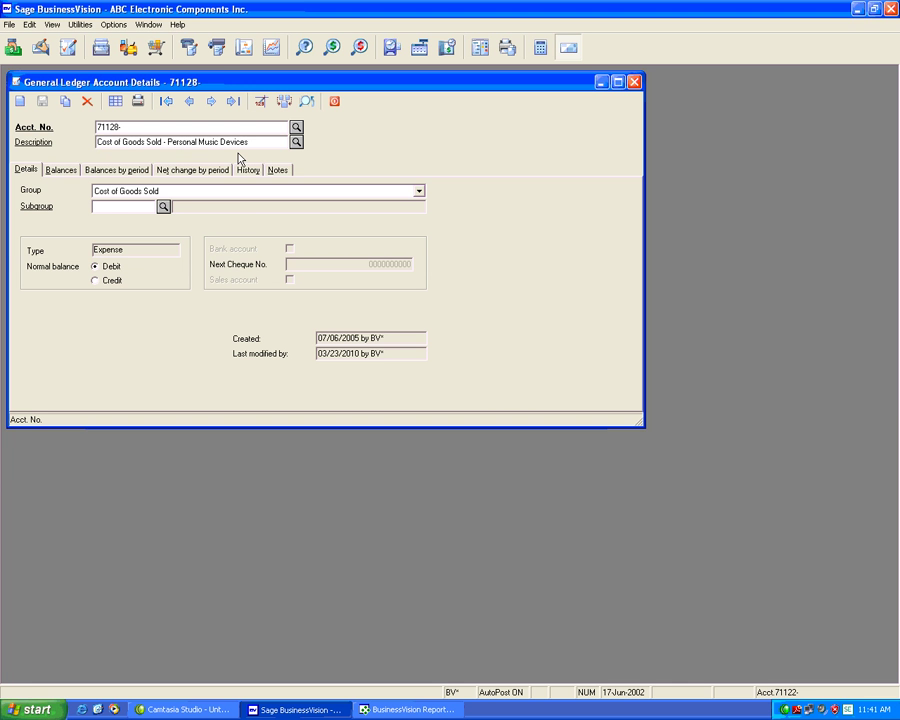
pyautogui.click(163, 206)
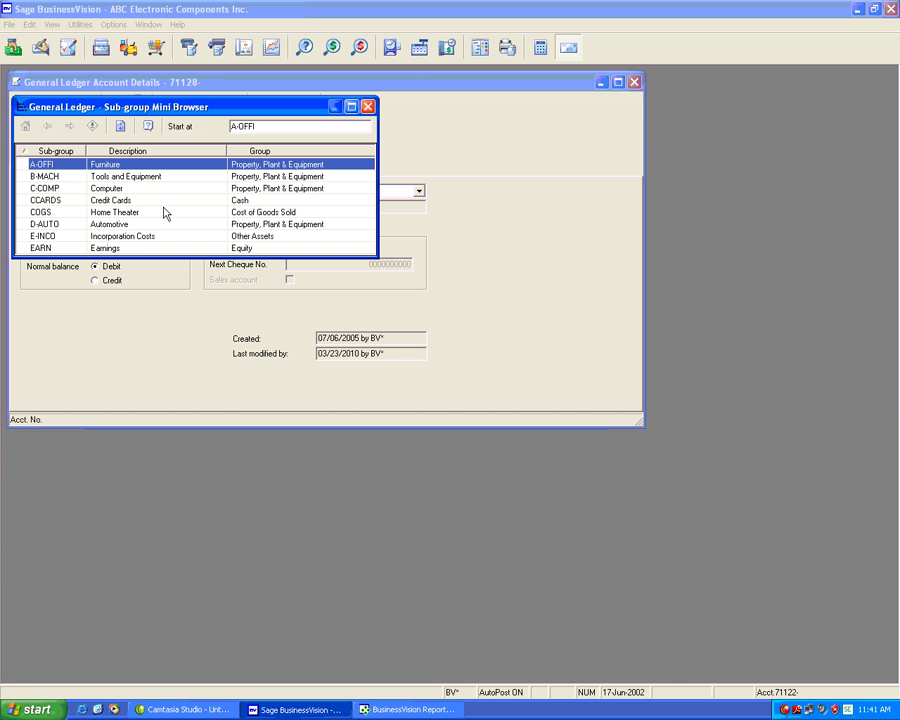
pyautogui.doubleClick(84, 214)
pyautogui.click(42, 102)
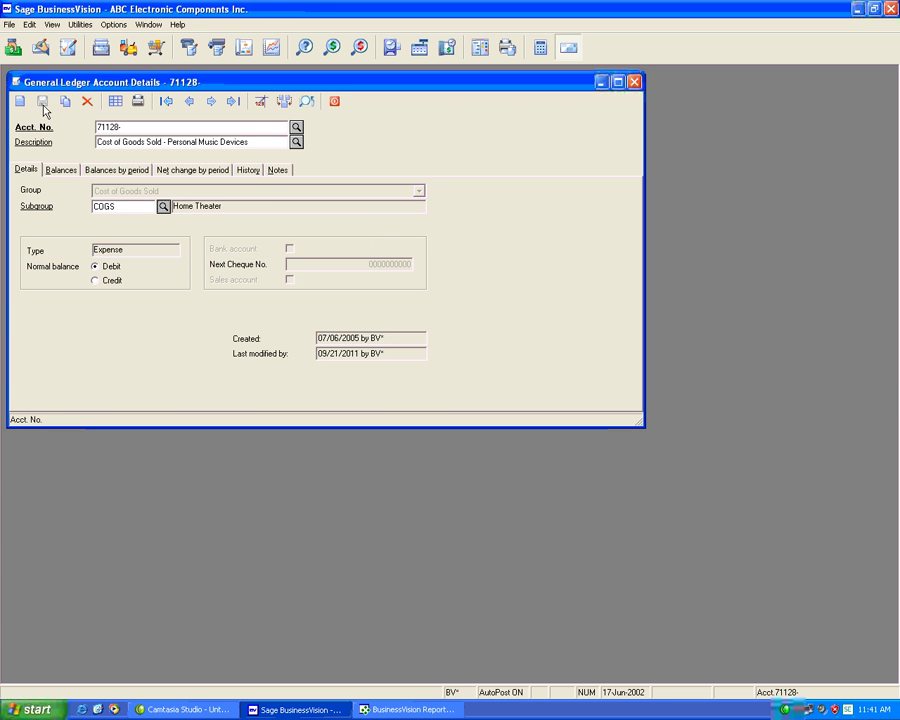
# Step: Assign the COGS sub-group to the Cost of Goods Sold - Televisions & Components account, save it and close the account details
pyautogui.click(296, 128)
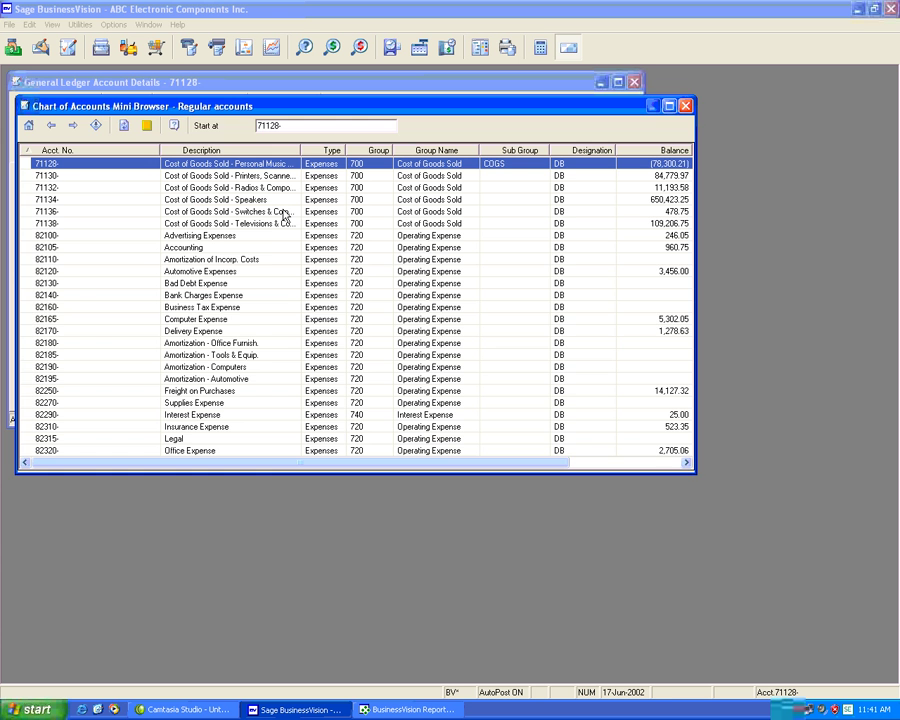
pyautogui.doubleClick(274, 223)
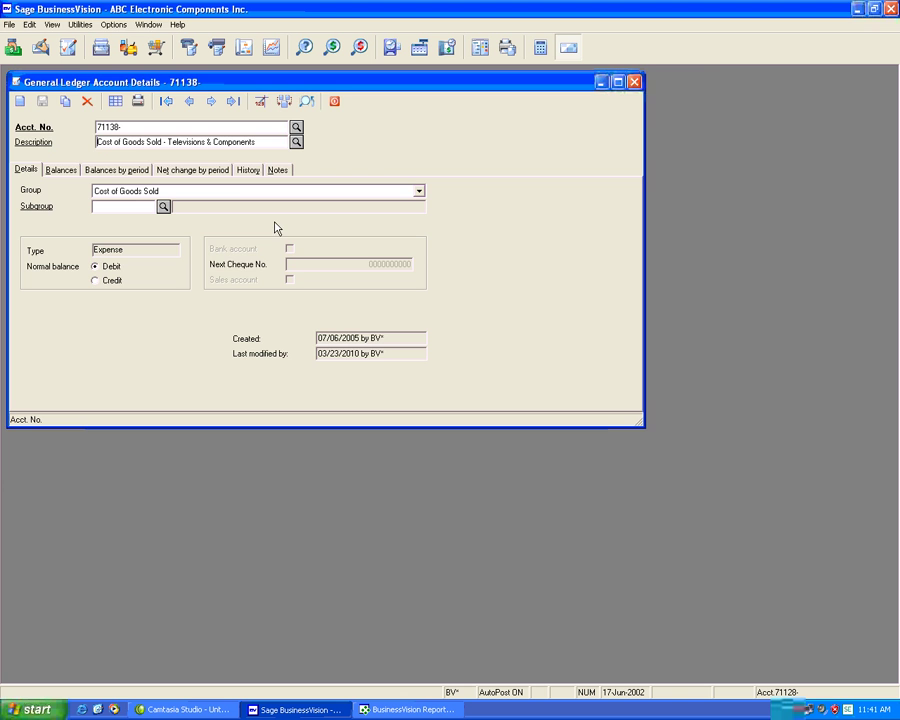
pyautogui.click(163, 206)
pyautogui.click(77, 212)
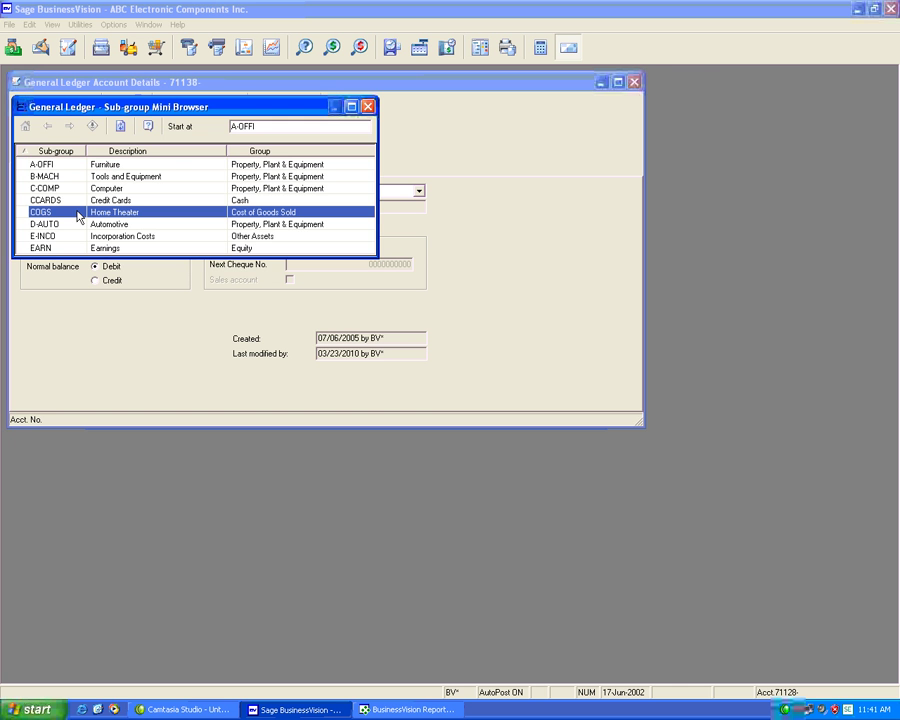
pyautogui.doubleClick(77, 212)
pyautogui.hotkey('ctrl', 's')
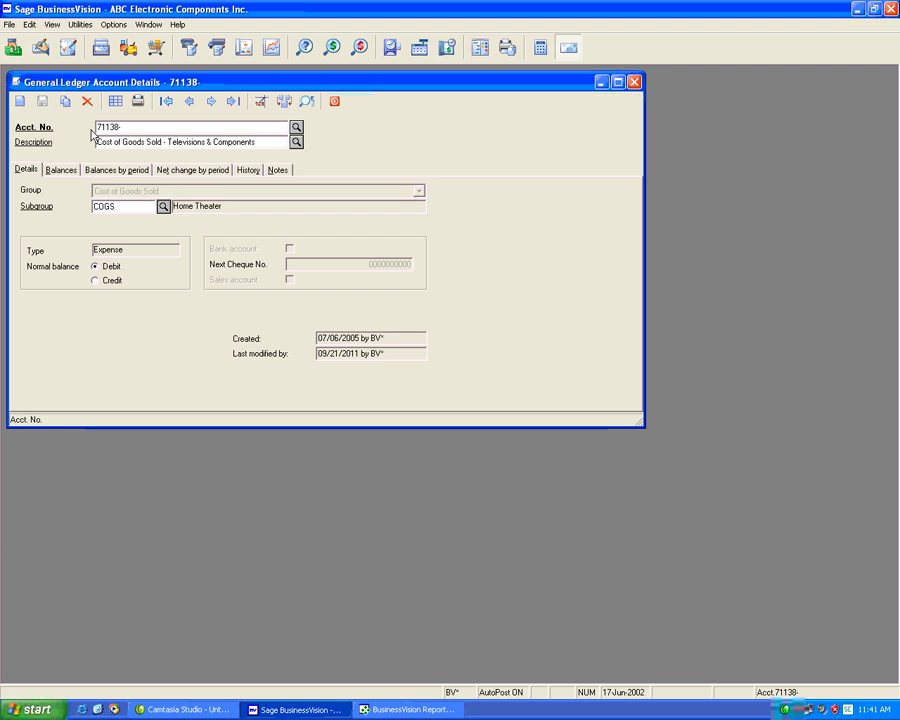
pyautogui.press('Escape')
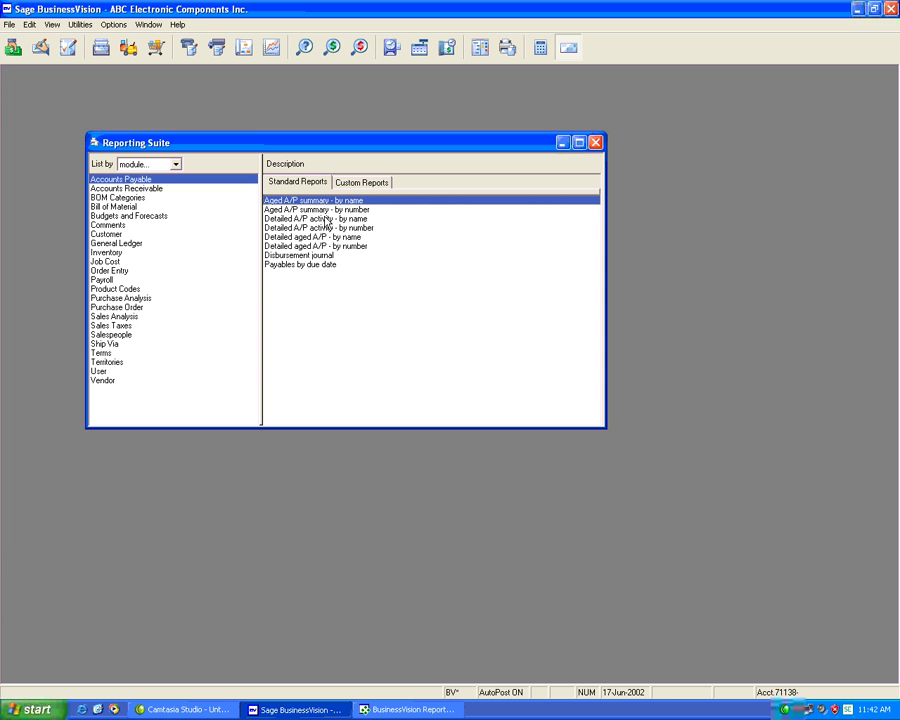
# Step: Generate the General Ledger income statement for the period ending 30-Jun-02 with Suppress set to None, and maximize the preview
pyautogui.click(125, 243)
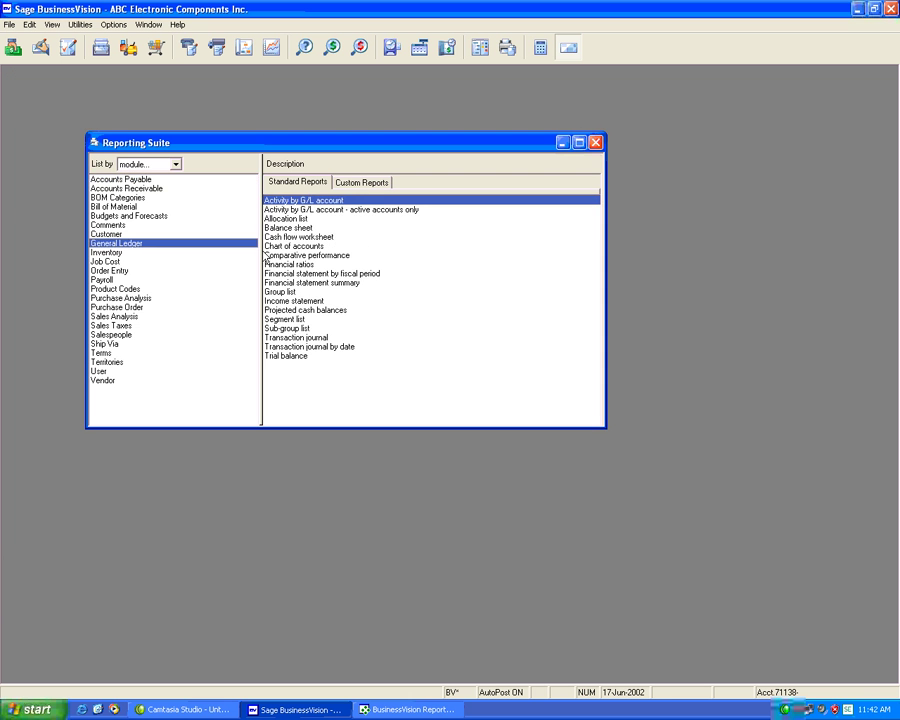
pyautogui.doubleClick(300, 301)
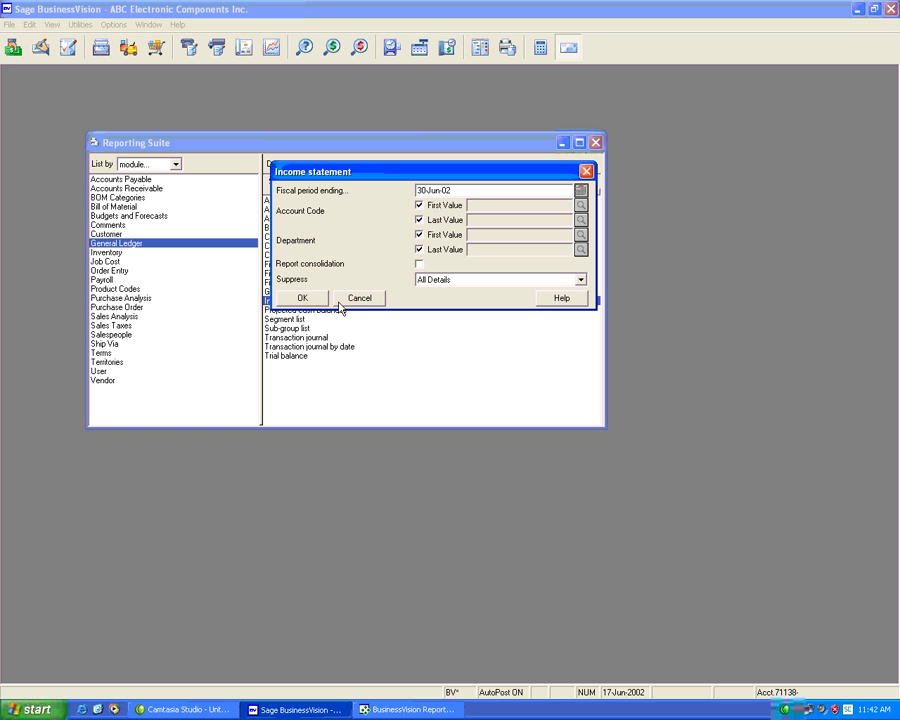
pyautogui.click(579, 281)
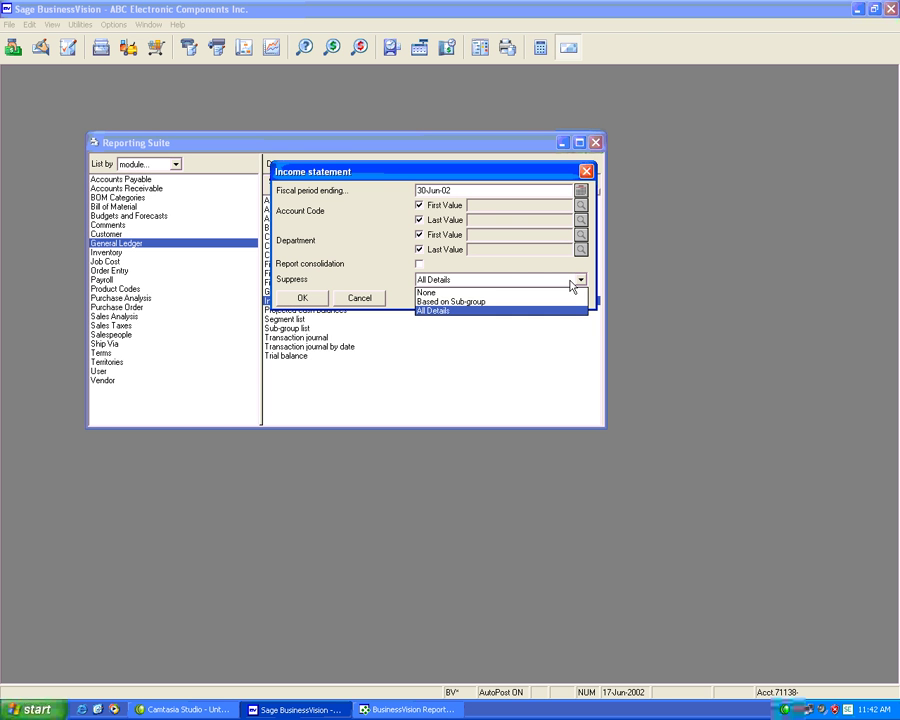
pyautogui.click(455, 292)
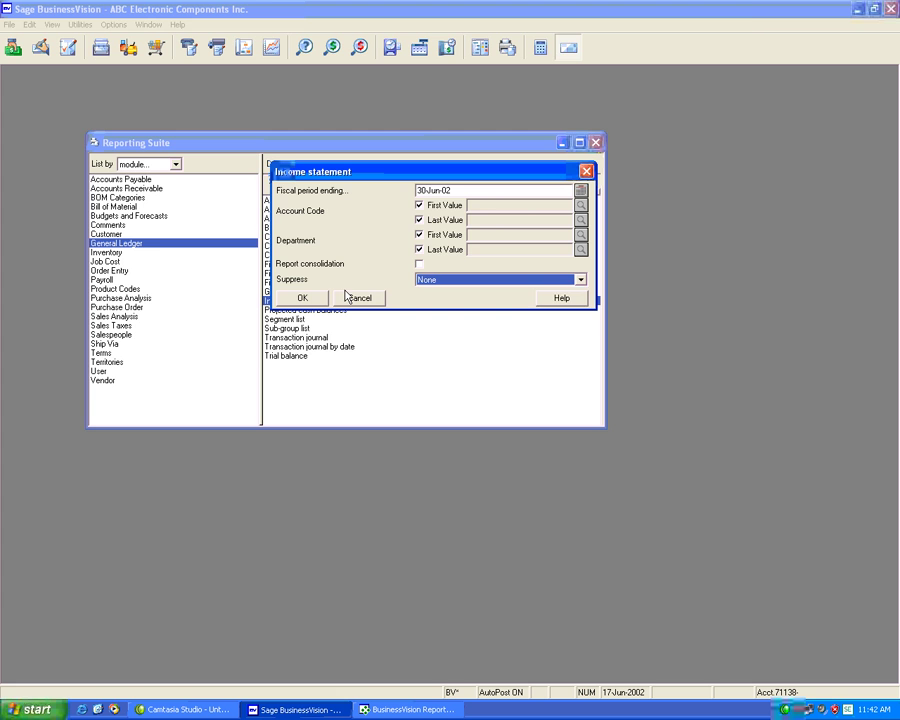
pyautogui.click(310, 299)
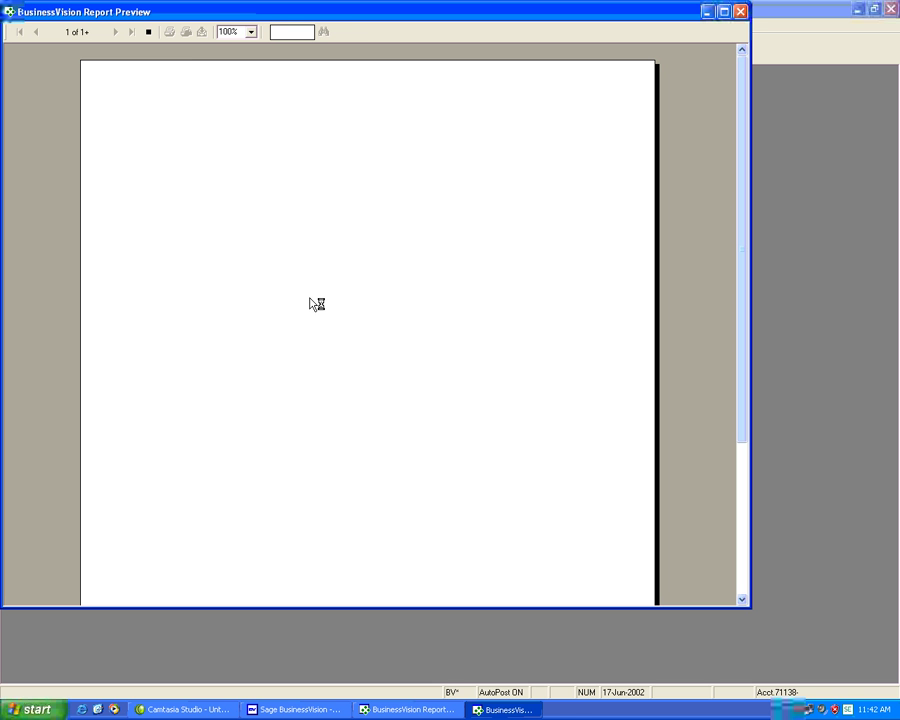
pyautogui.click(723, 11)
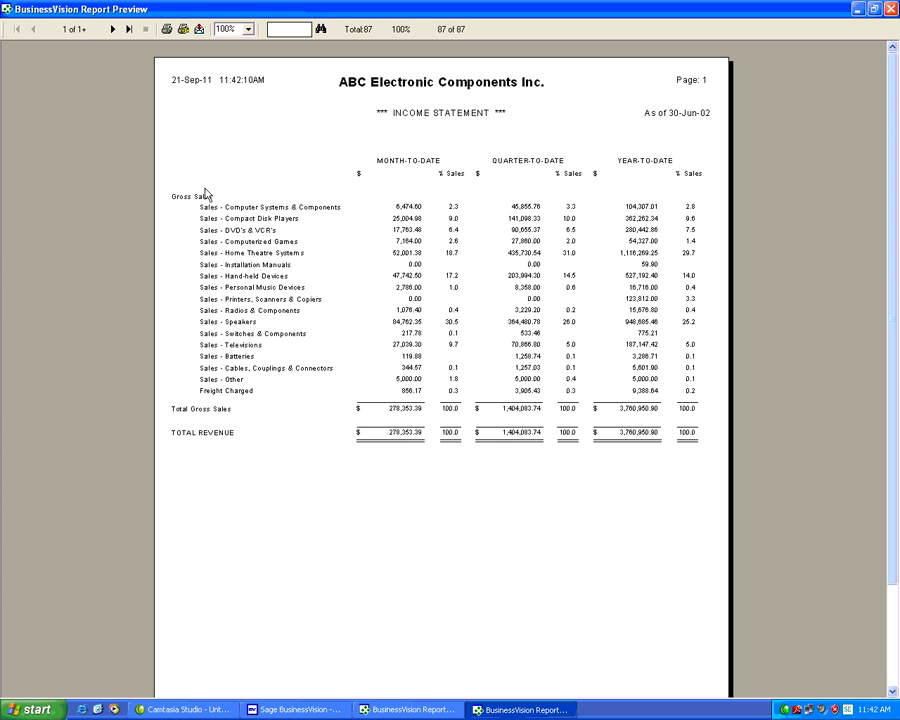
# Step: Compare the Cost of Goods Sold section on page 2 of the new and earlier income statements, then close the earlier preview and the report options
pyautogui.click(113, 29)
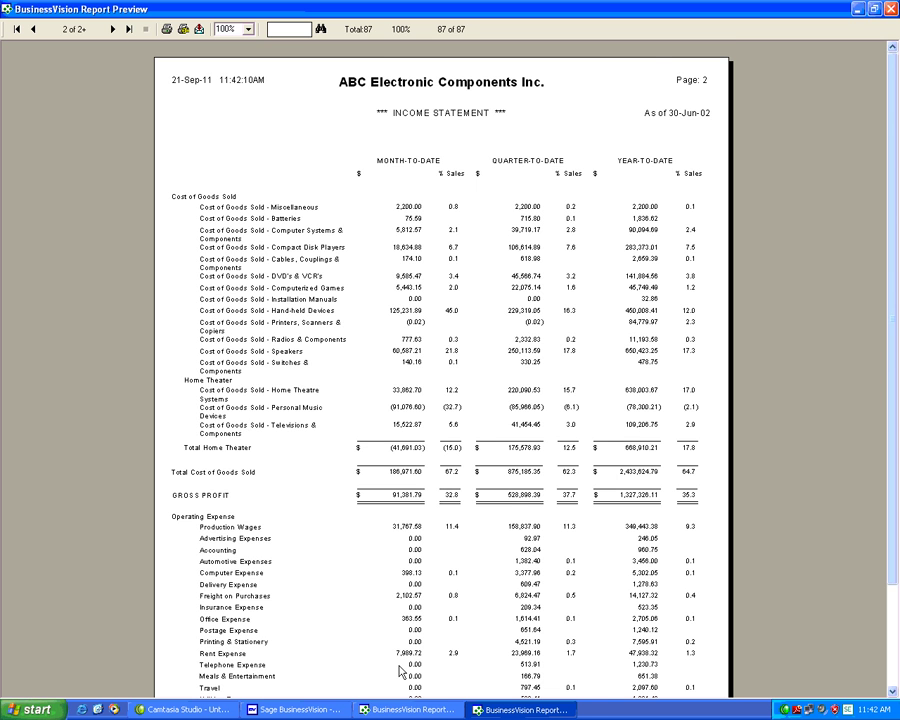
pyautogui.scroll(-1, 441, 590)
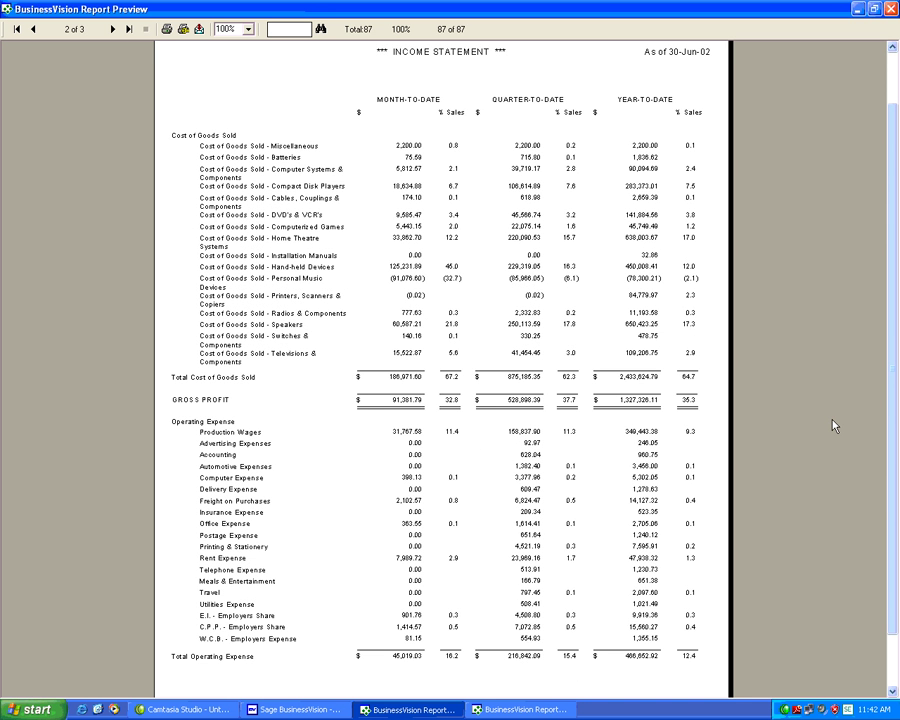
pyautogui.moveTo(893, 508); pyautogui.dragTo(894, 494)
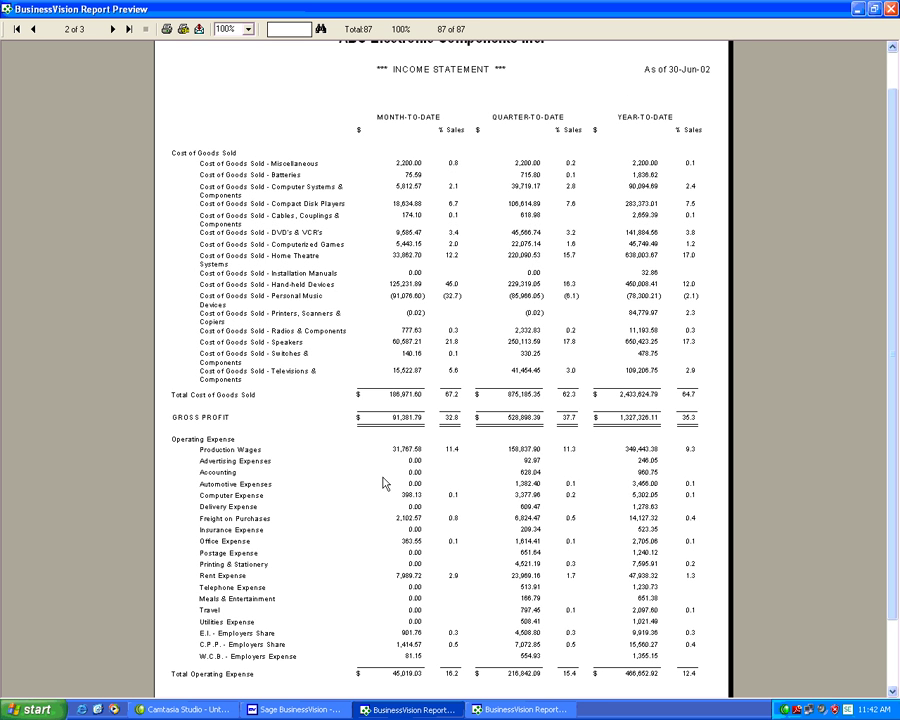
pyautogui.click(531, 712)
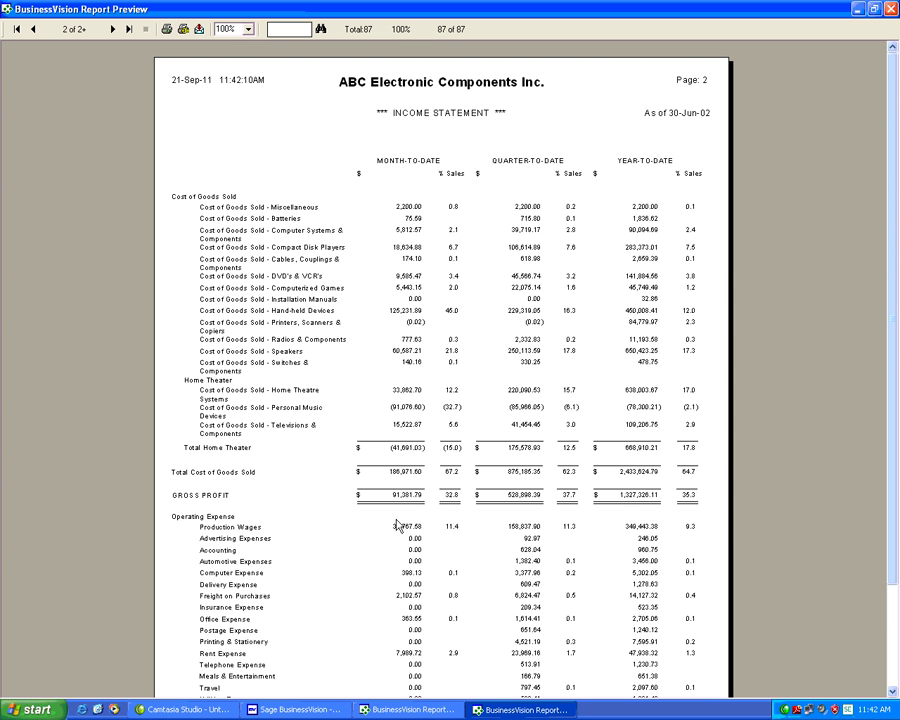
pyautogui.click(431, 710)
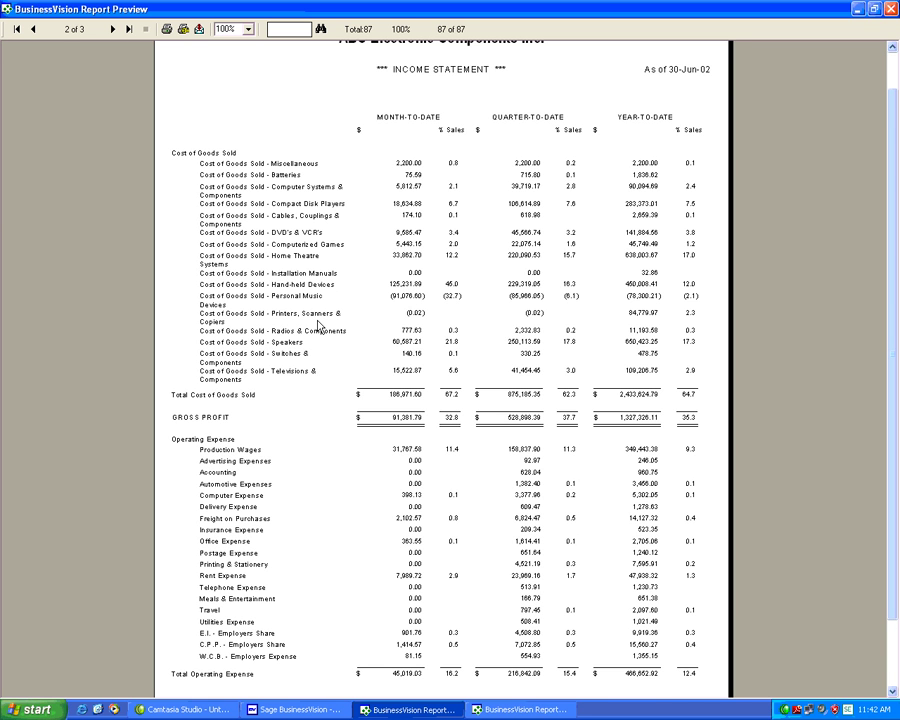
pyautogui.click(491, 710)
pyautogui.hotkey('alt', 'F4')
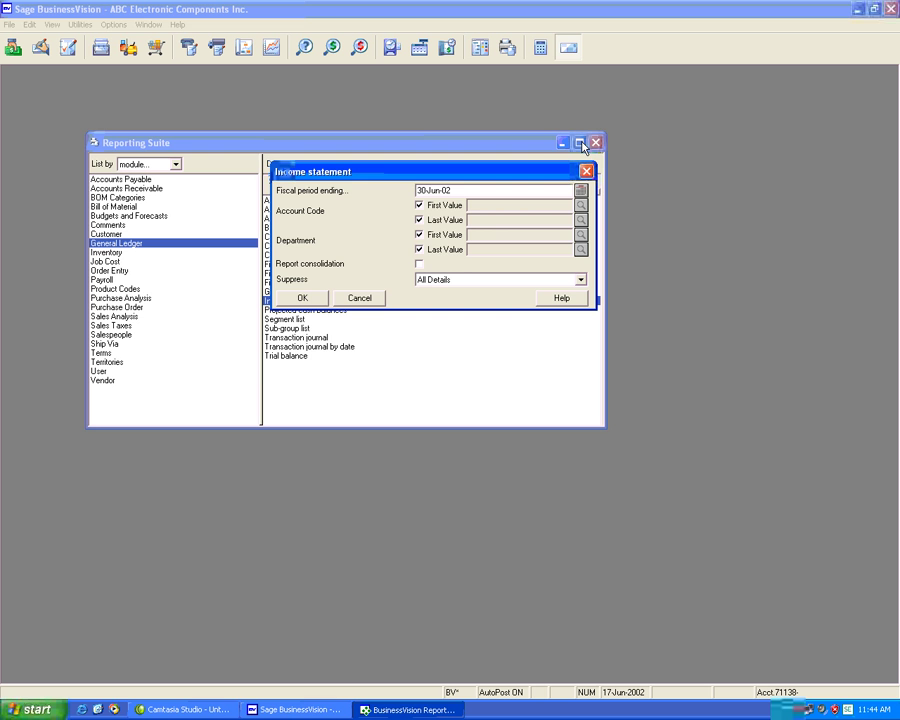
pyautogui.click(359, 298)
# Step: Enable Suppress printing for the Credit Cards (CCARDS) sub-group, save it and close the sub-group list
pyautogui.click(30, 24)
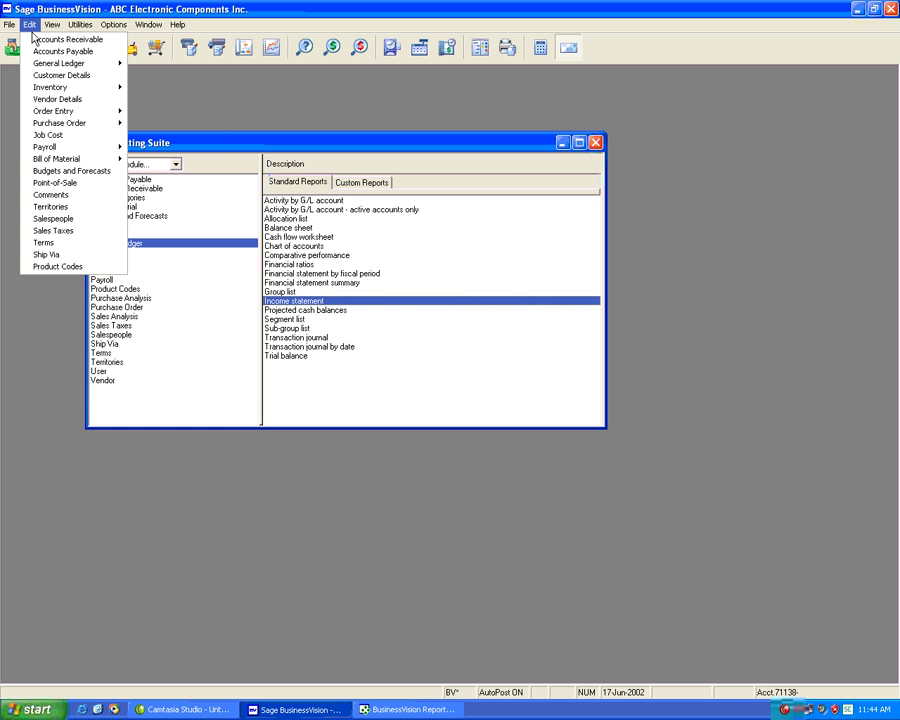
pyautogui.moveTo(70, 63)
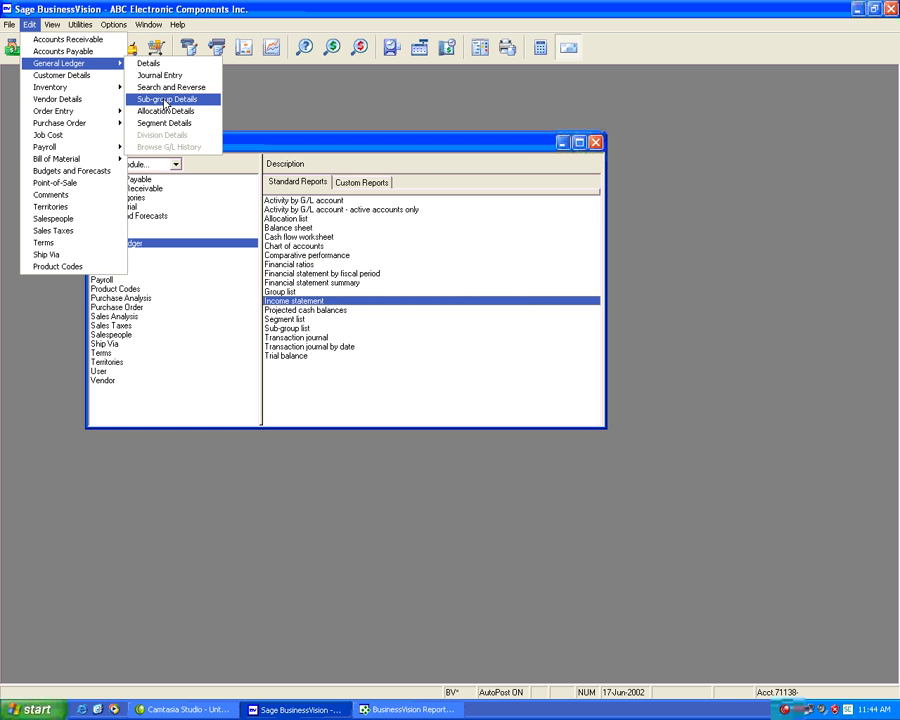
pyautogui.click(166, 100)
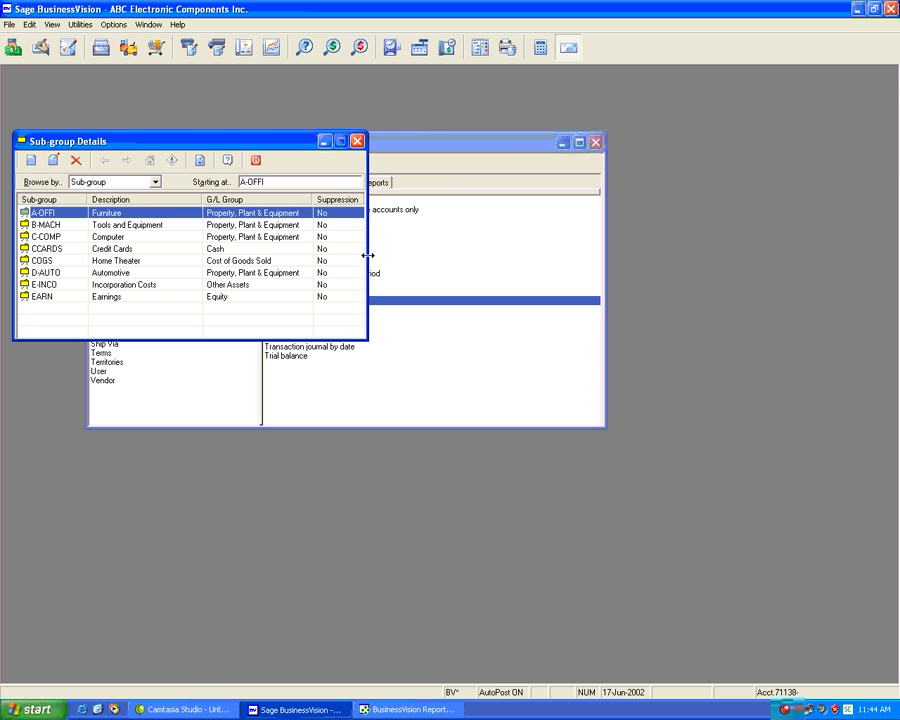
pyautogui.moveTo(368, 256); pyautogui.dragTo(389, 260)
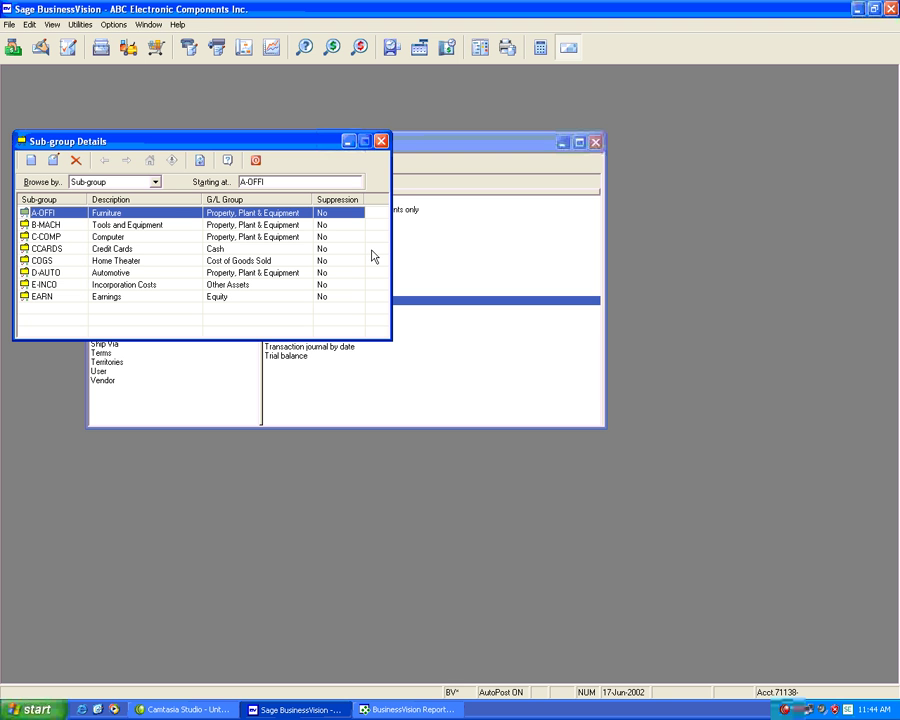
pyautogui.doubleClick(137, 250)
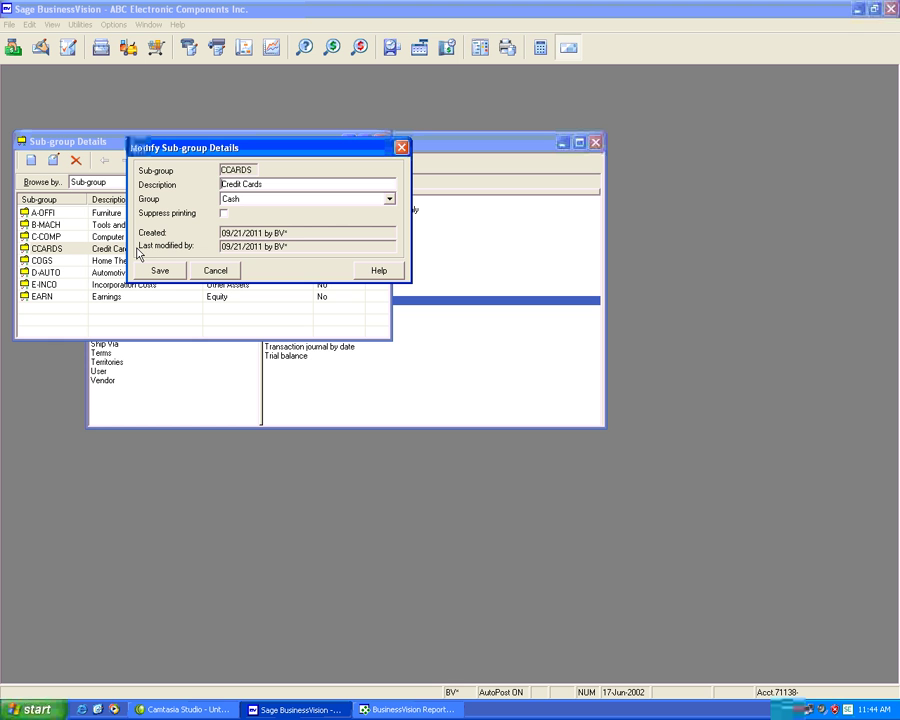
pyautogui.click(224, 213)
pyautogui.click(163, 272)
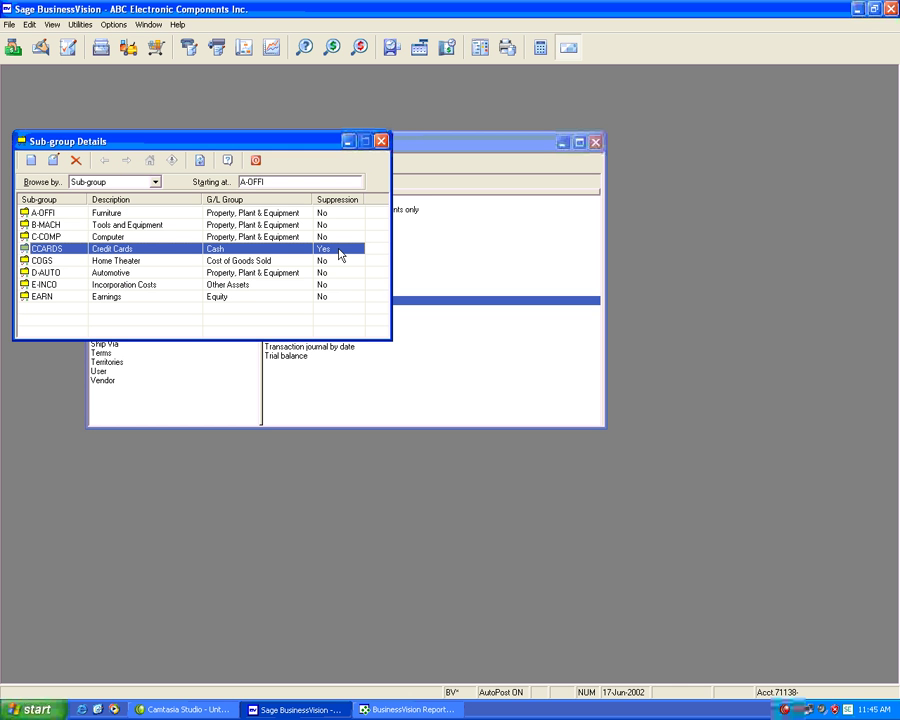
pyautogui.click(381, 143)
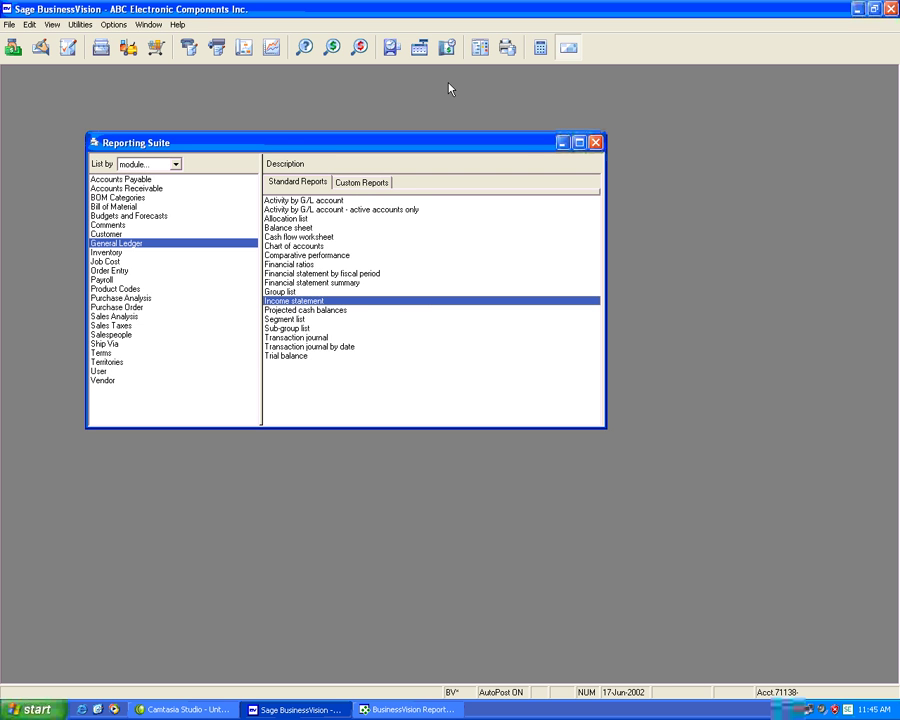
# Step: Generate the balance sheet for the period ending 30-Jun-02 with Suppress set to None, closing the leftover income statement preview
pyautogui.doubleClick(310, 229)
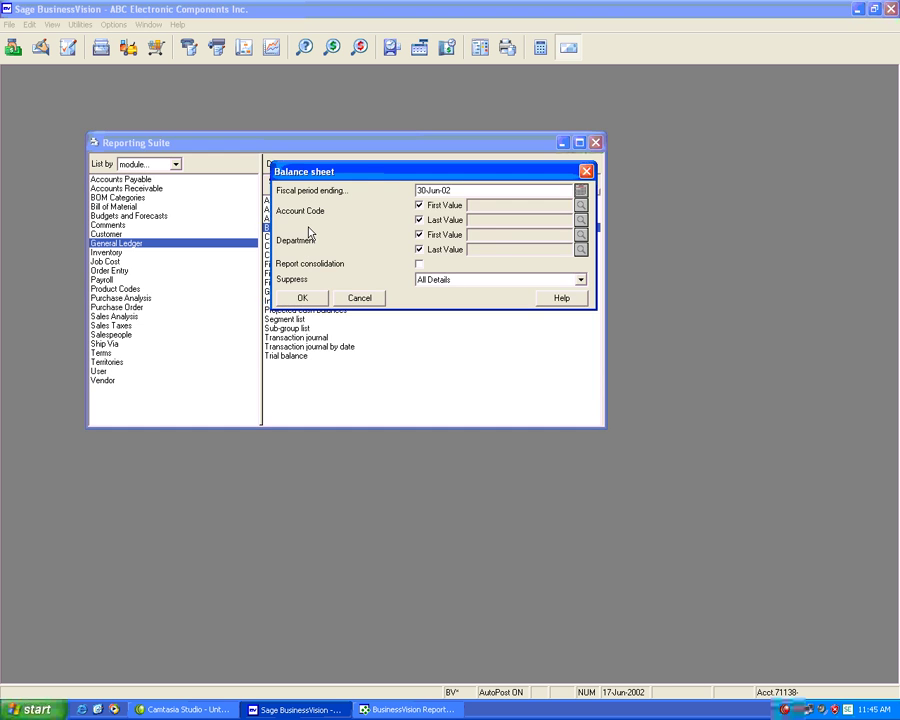
pyautogui.click(579, 280)
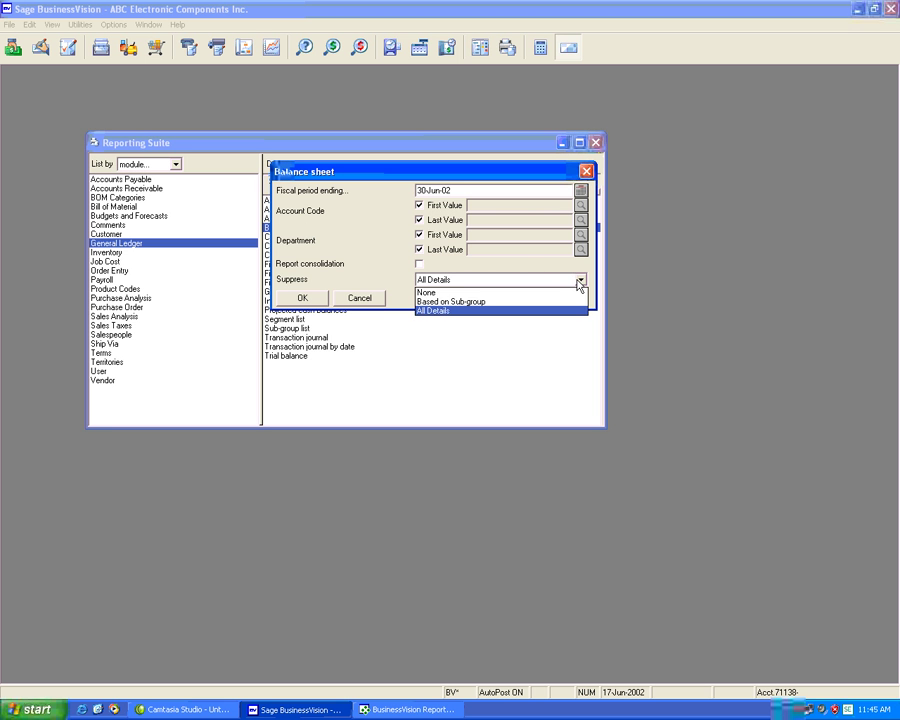
pyautogui.click(465, 293)
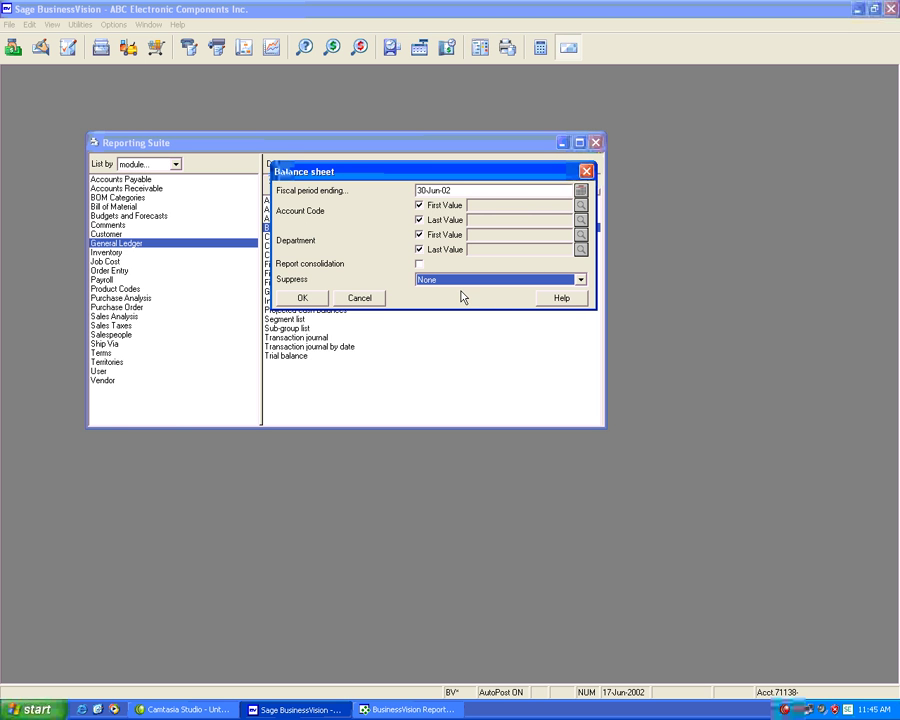
pyautogui.click(424, 709)
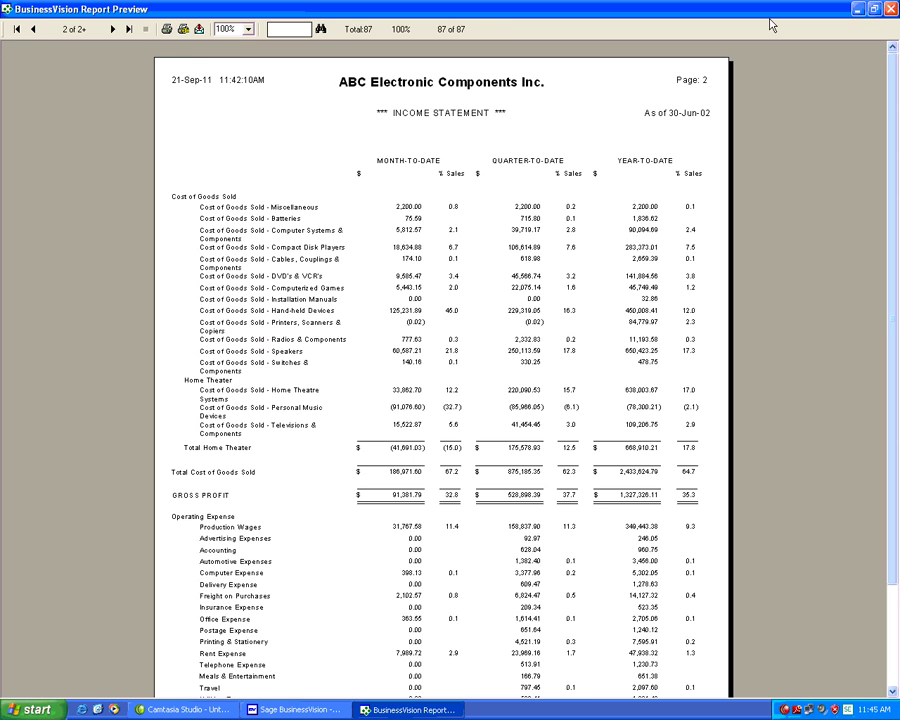
pyautogui.hotkey('alt', 'F4')
pyautogui.click(302, 298)
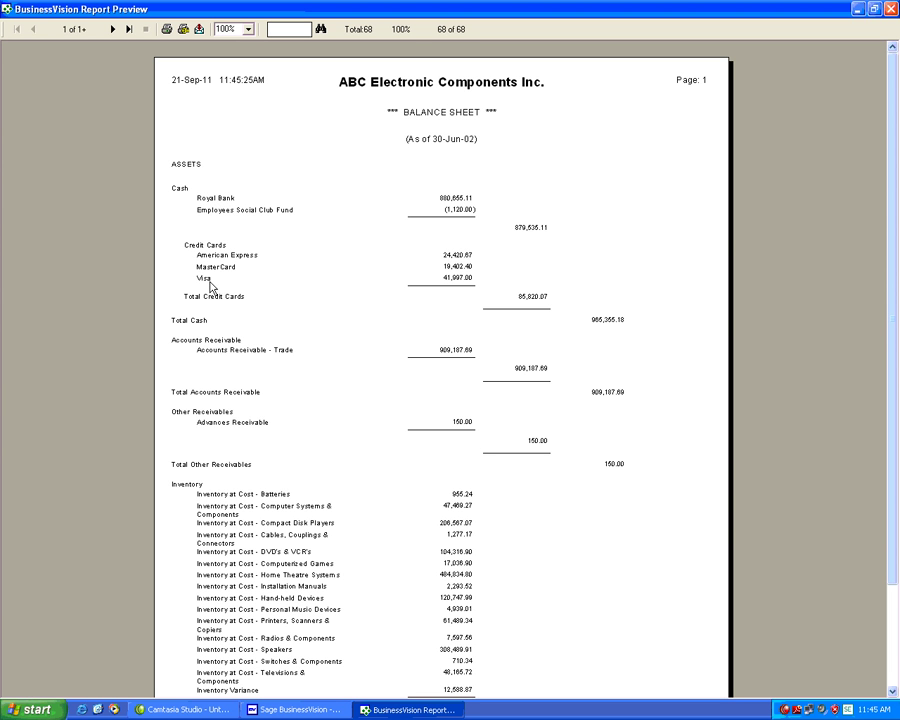
# Step: Generate a second balance sheet for the same period with Suppress set to All Details, and maximize its preview
pyautogui.click(298, 709)
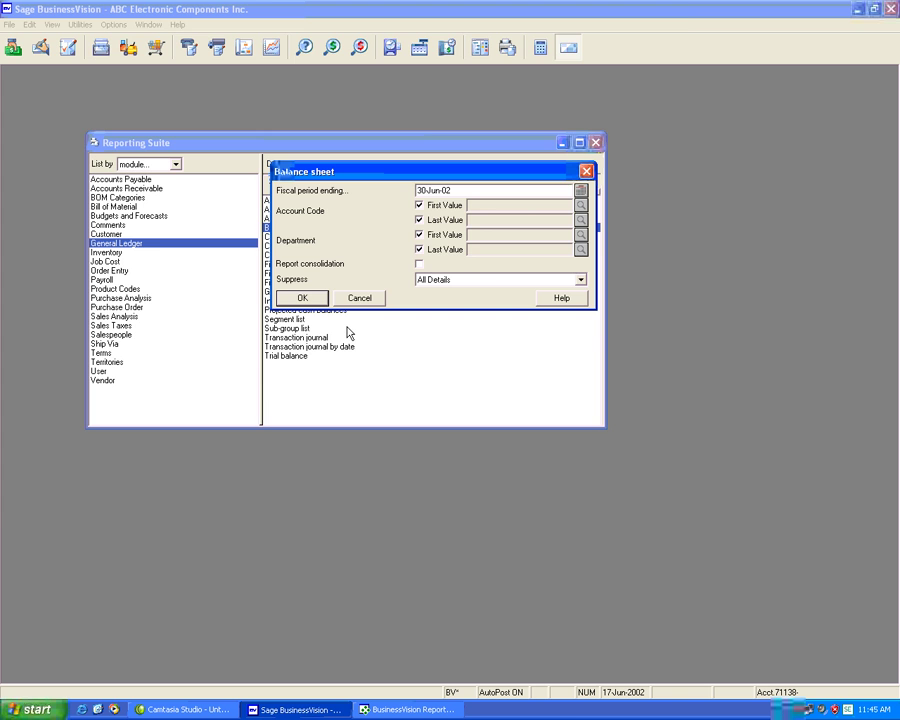
pyautogui.press('Return')
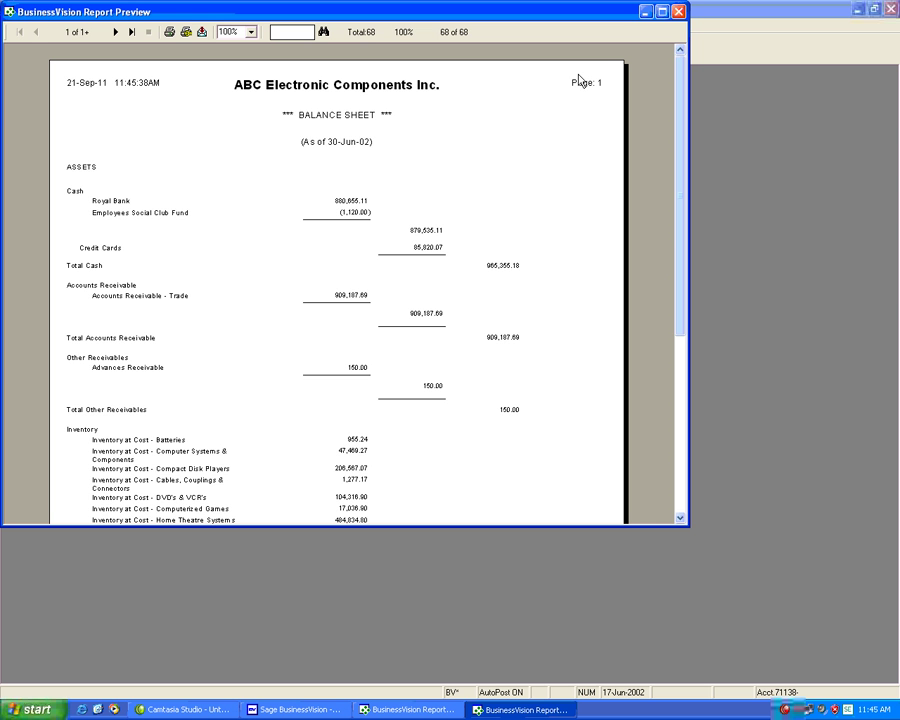
pyautogui.click(661, 12)
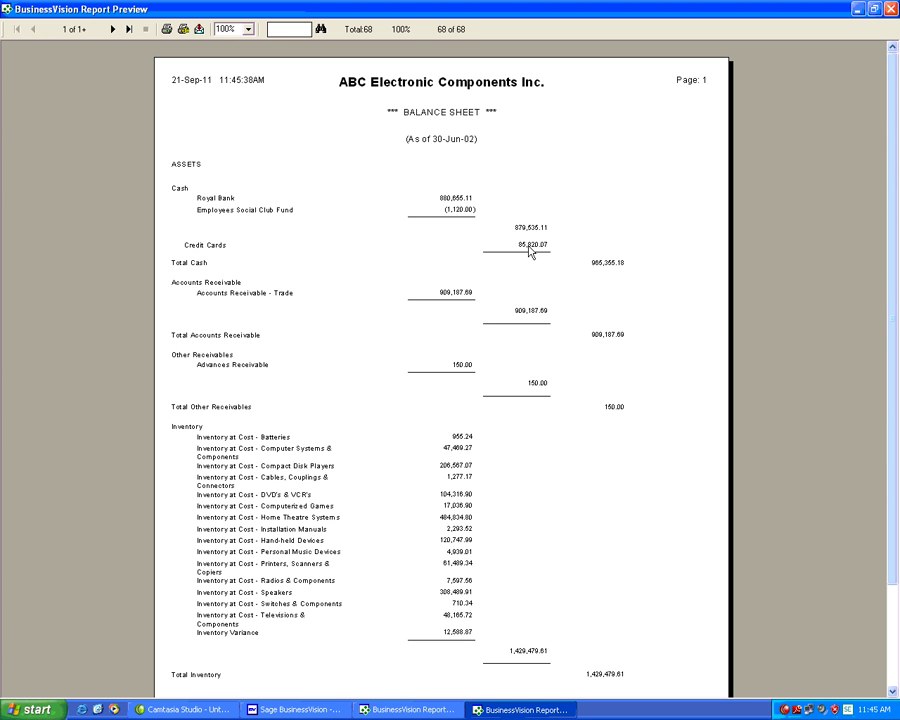
# Step: Dismiss the balance sheet options and bring up the unsuppressed balance sheet preview to compare its Credit Cards section
pyautogui.click(455, 708)
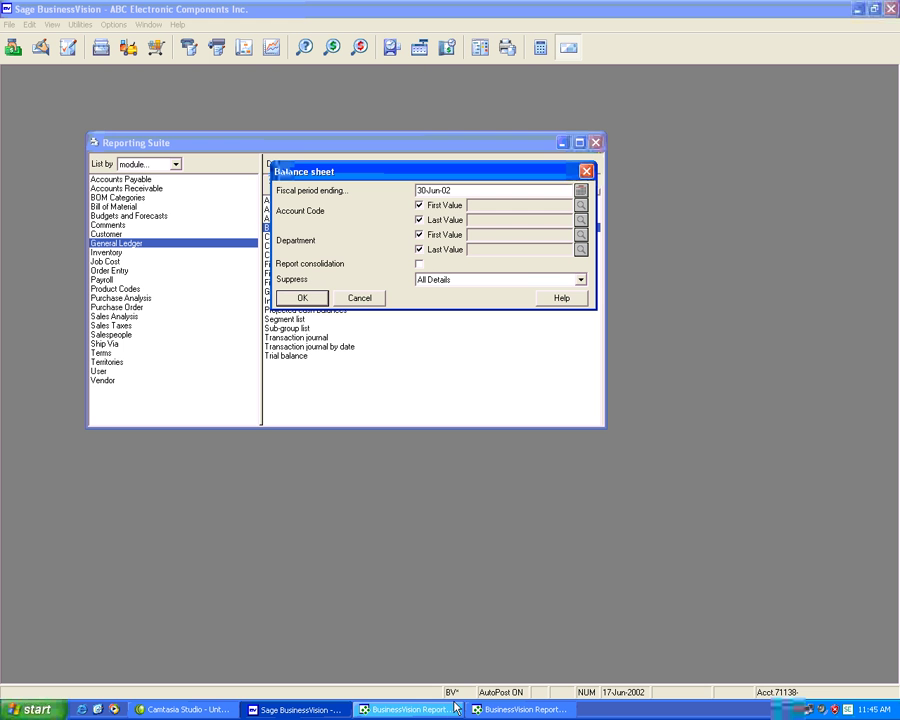
pyautogui.click(366, 300)
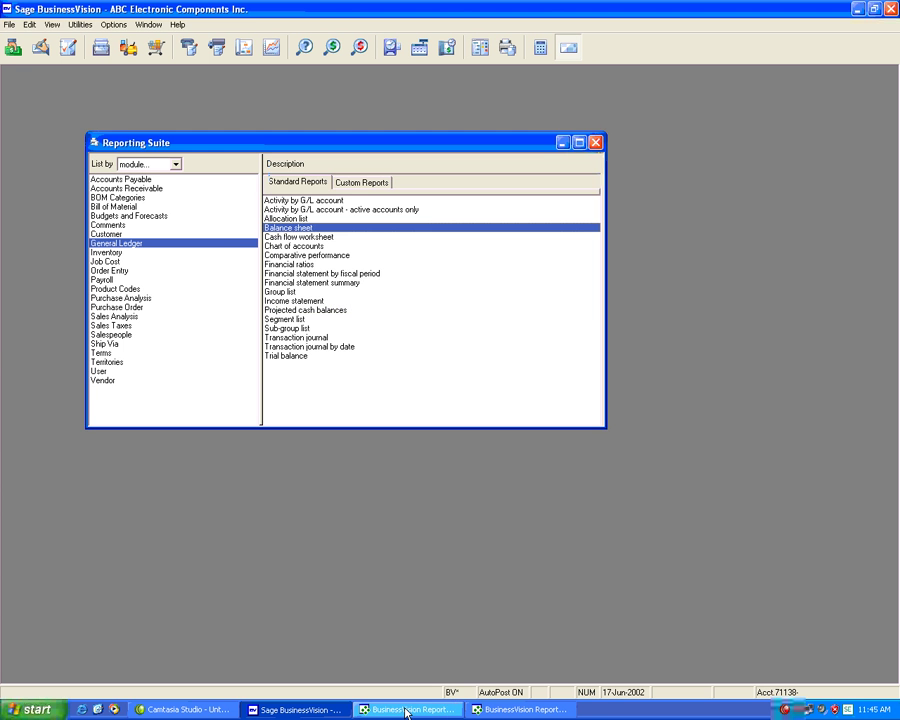
pyautogui.click(406, 710)
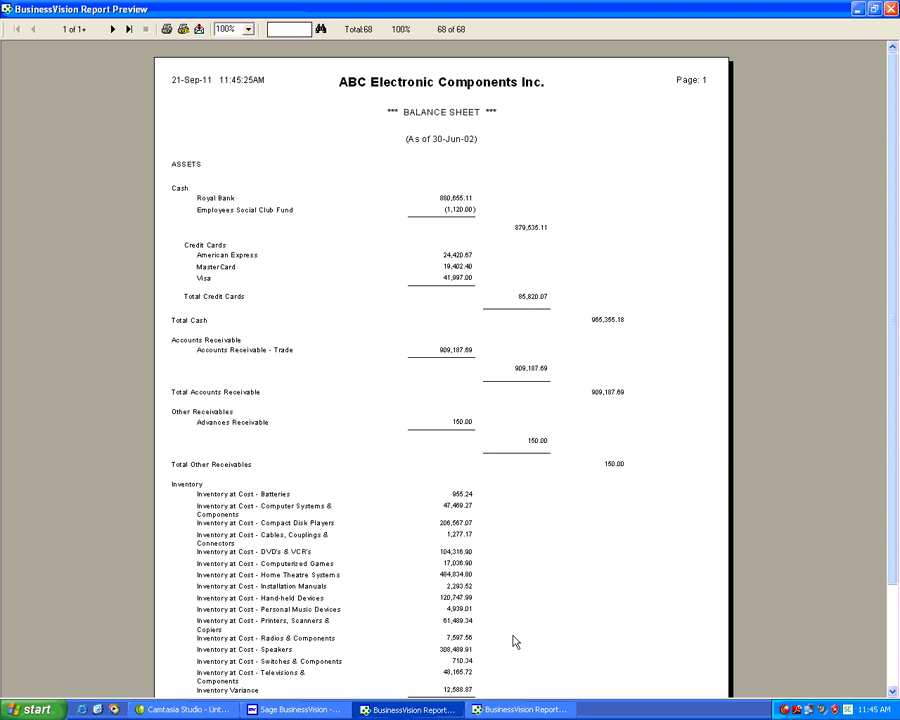
# Step: Compare the All Details balance sheet preview, reopen the balance sheet options to review the Suppress choices, and cancel them
pyautogui.hotkey('alt', 'Tab')
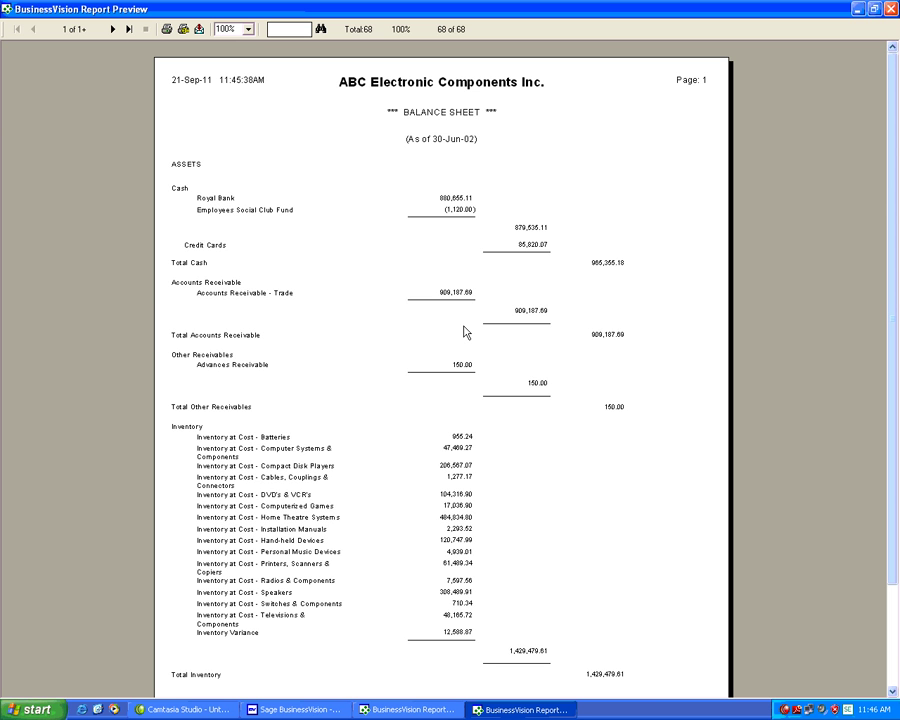
pyautogui.click(298, 709)
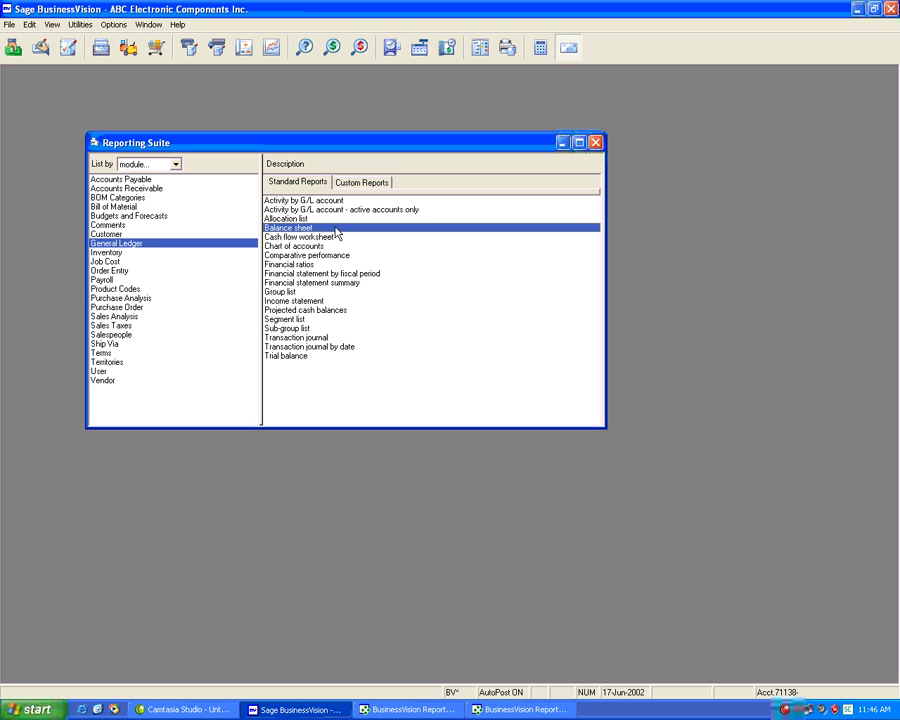
pyautogui.doubleClick(375, 228)
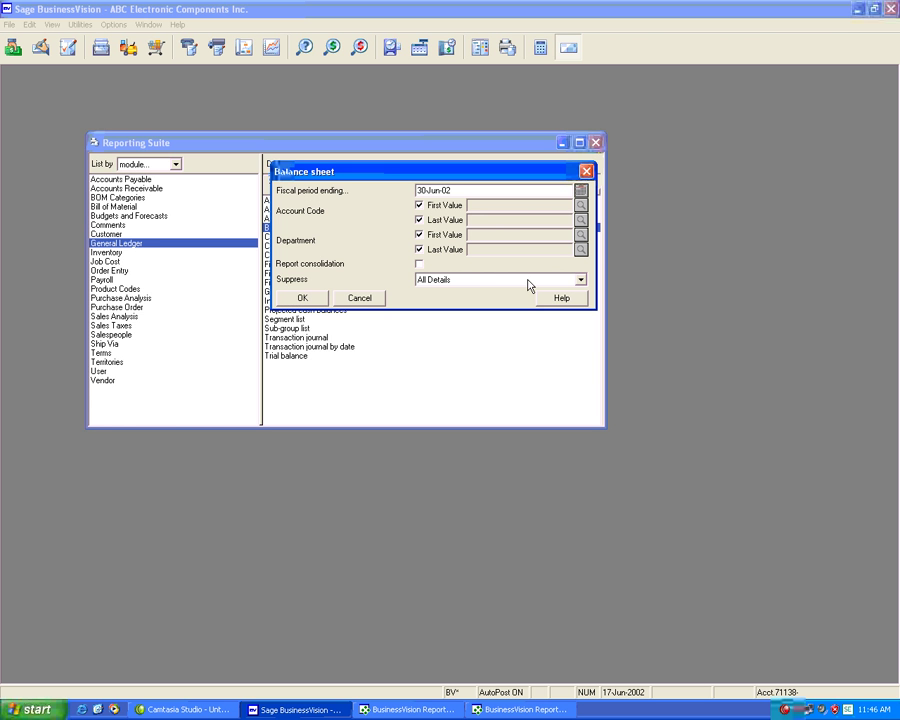
pyautogui.click(580, 280)
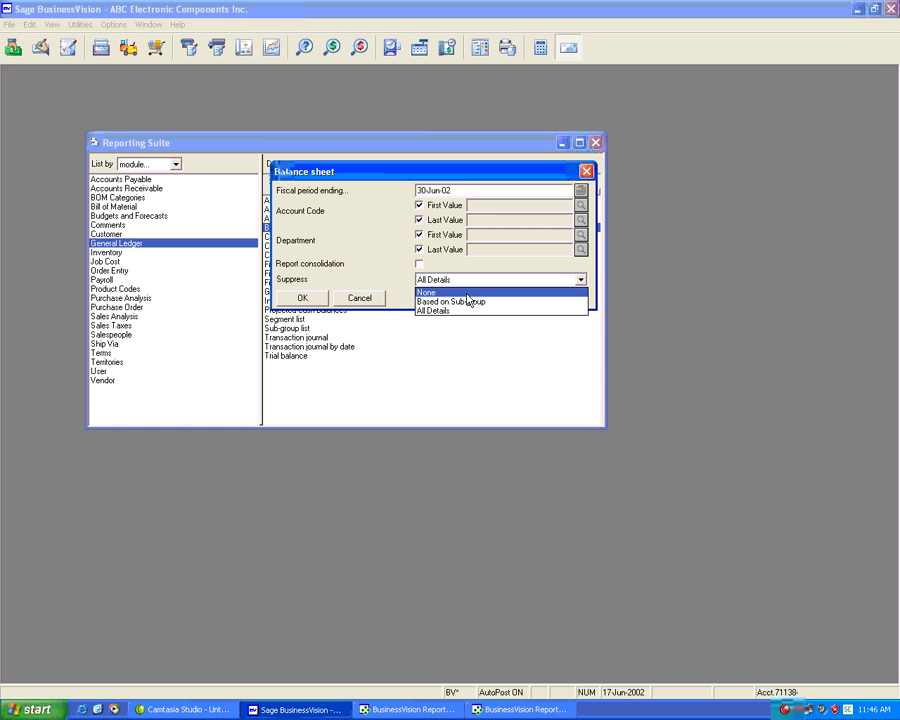
pyautogui.click(360, 302)
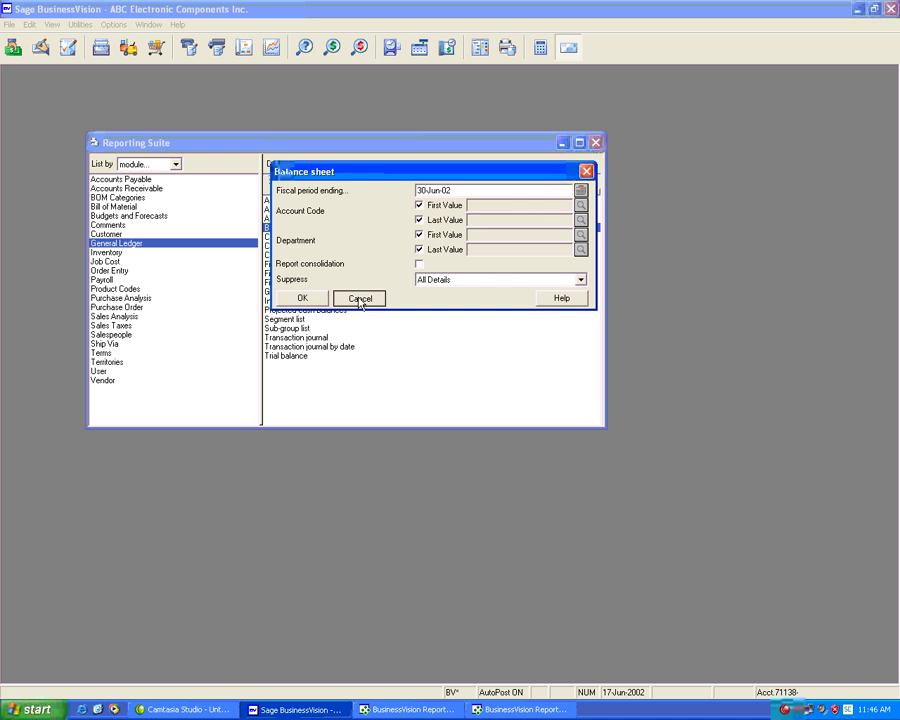
pyautogui.click(360, 302)
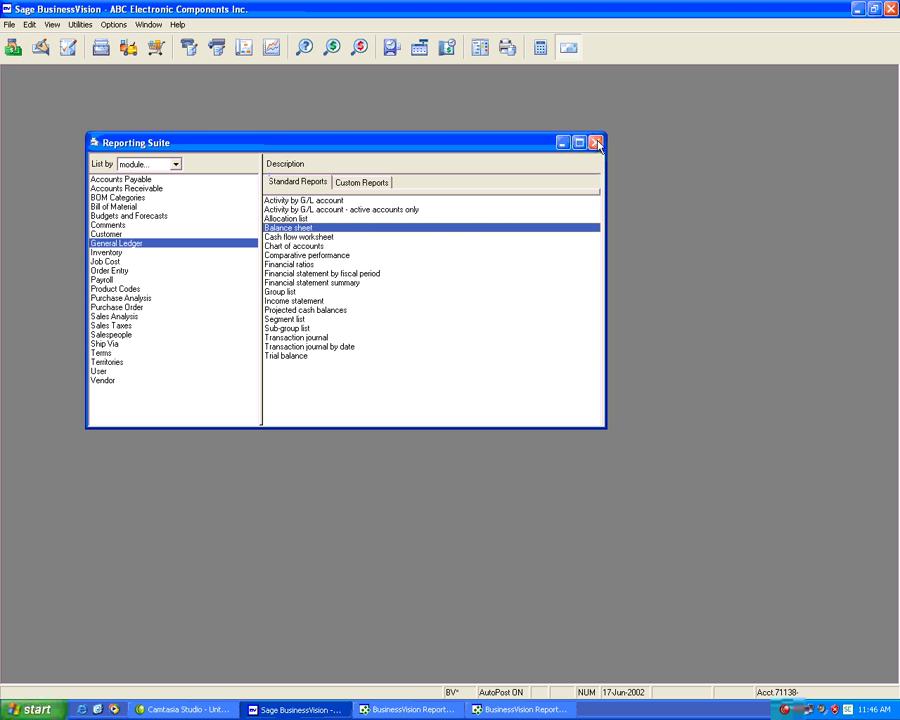
# Step: Generate the General Ledger Sub-group list report and maximize its preview to check each sub-group's Suppress Printing value
pyautogui.click(301, 292)
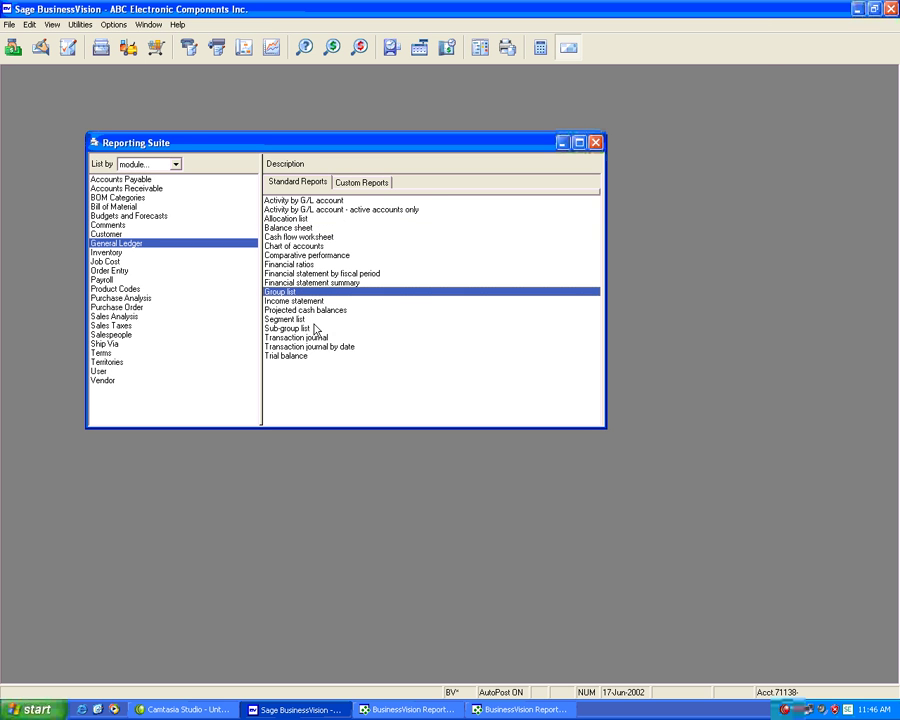
pyautogui.click(300, 328)
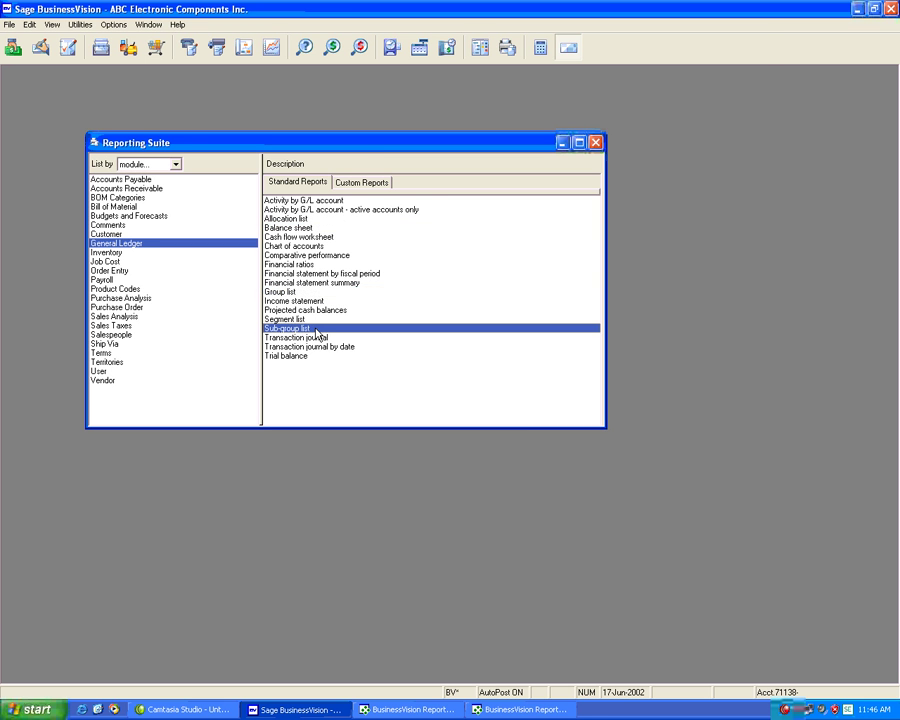
pyautogui.doubleClick(316, 332)
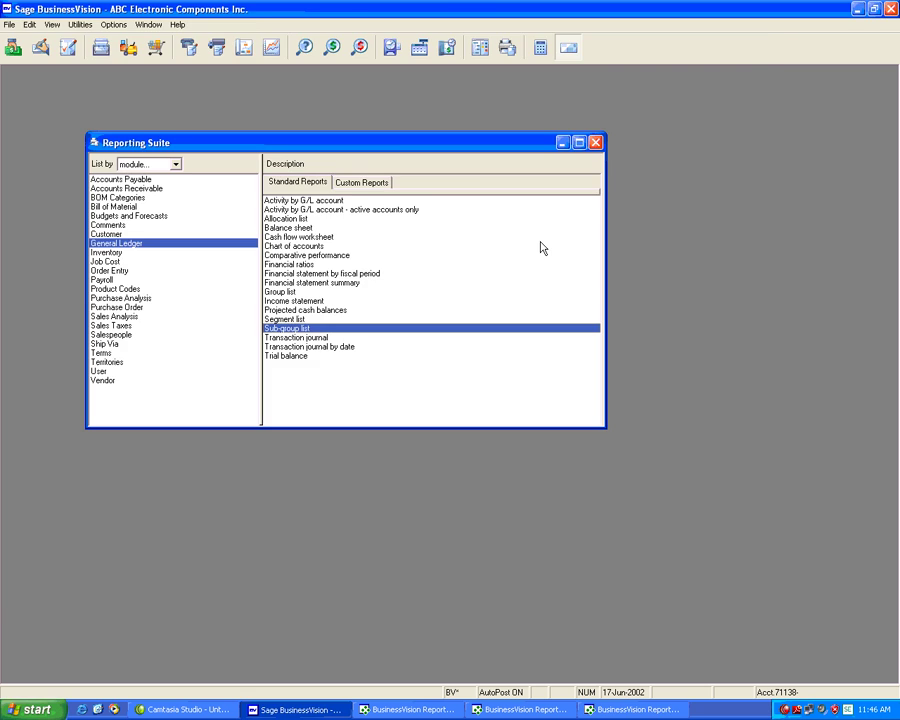
pyautogui.click(610, 712)
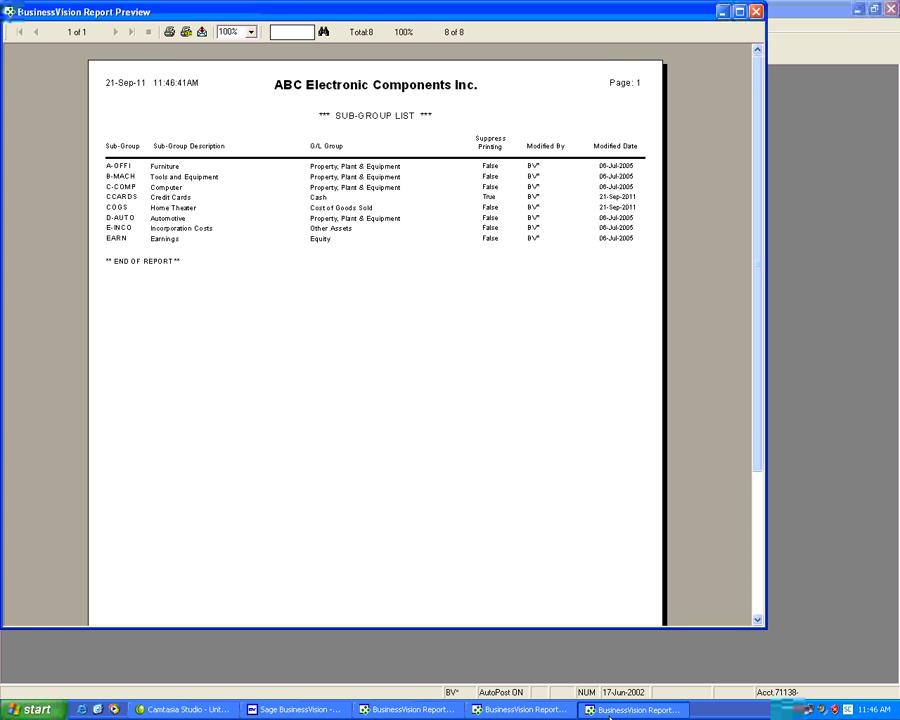
pyautogui.click(739, 11)
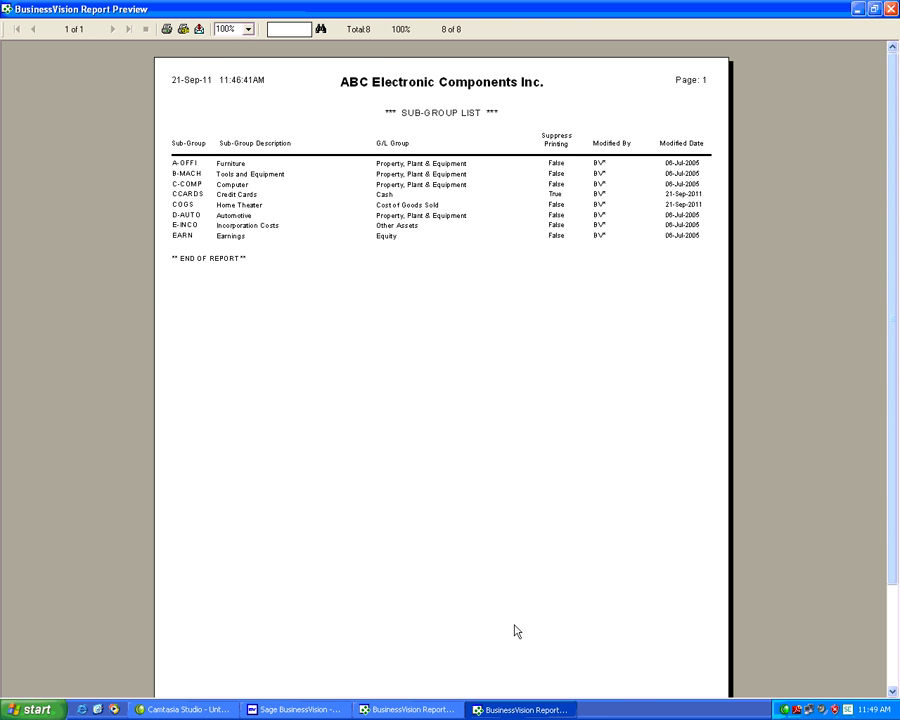
# Step: Return to Sage BusinessVision, close the Reporting Suite and open G/L Account Group Maintenance
pyautogui.click(297, 709)
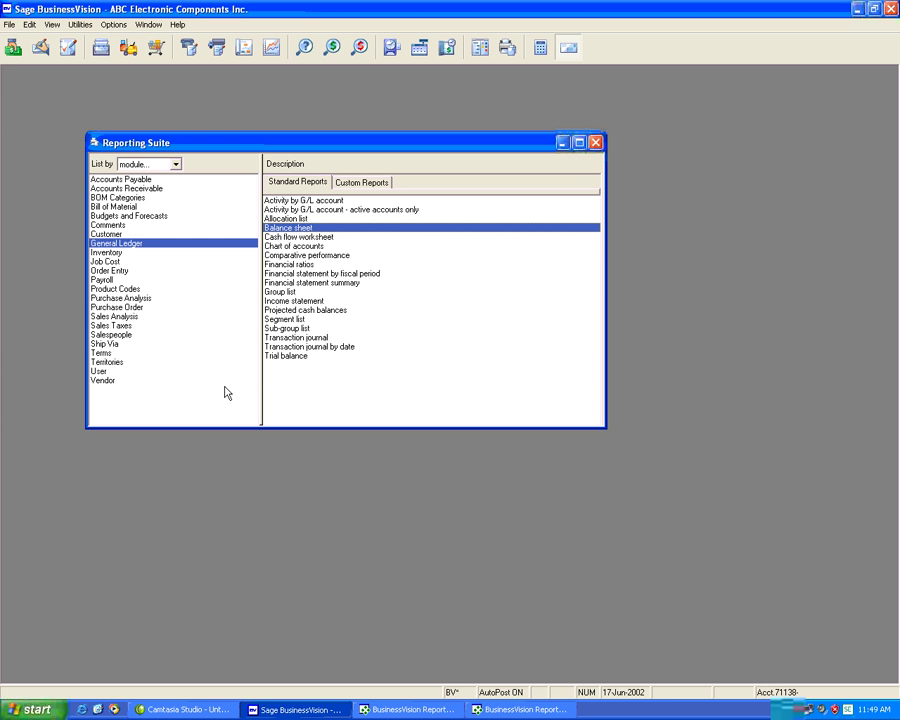
pyautogui.click(594, 143)
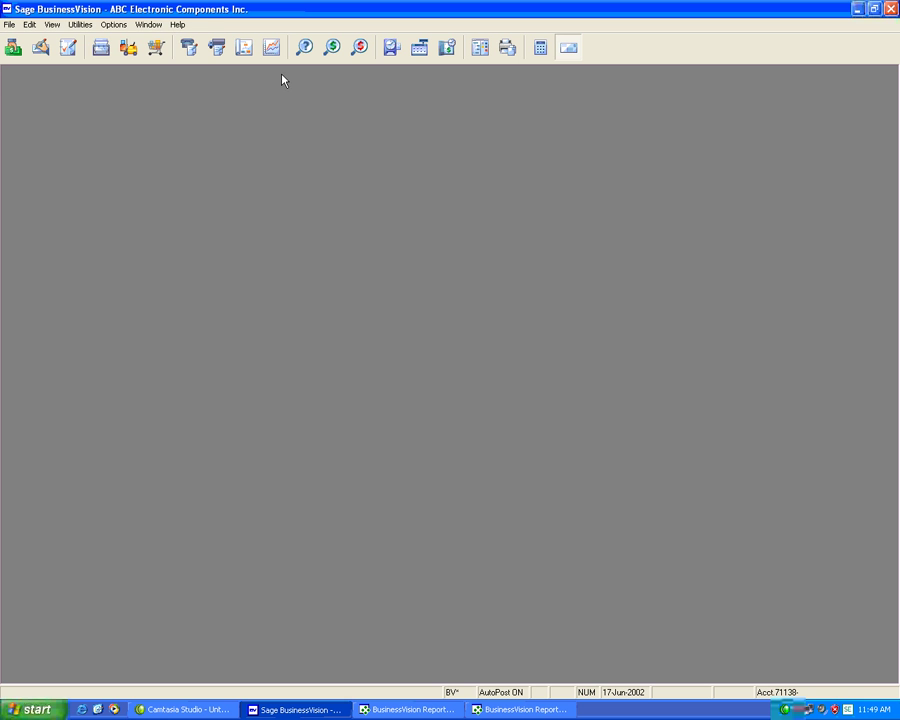
pyautogui.click(80, 24)
pyautogui.click(88, 40)
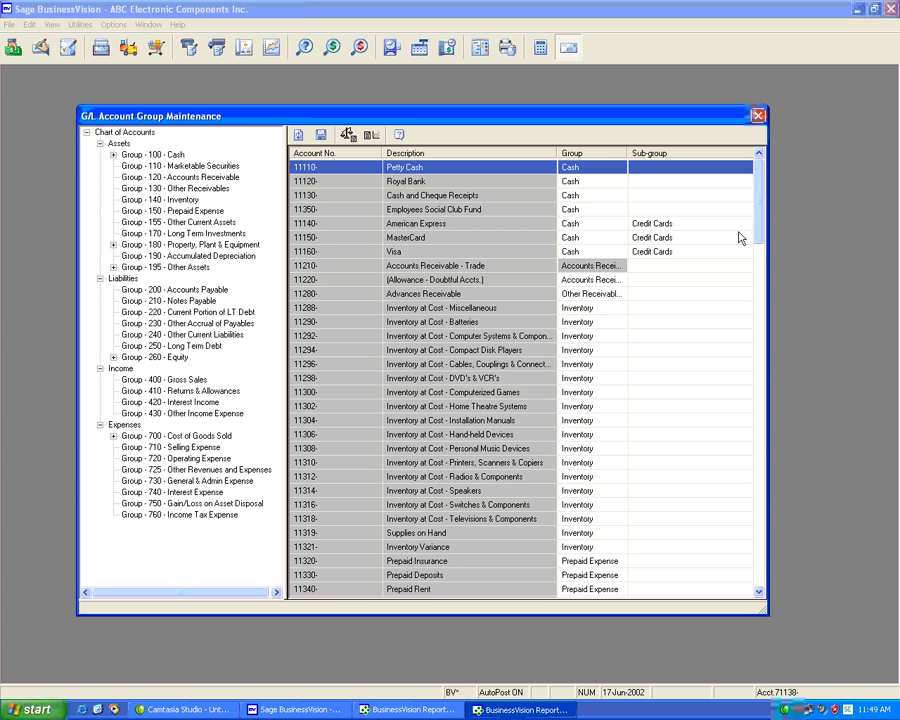
# Step: Assign the Furniture sub-group to Office Furniture & Fixtures (12100) and the Accumulated Amortization accounts 12110, 12210 and 12310
pyautogui.moveTo(758, 238); pyautogui.dragTo(758, 315)
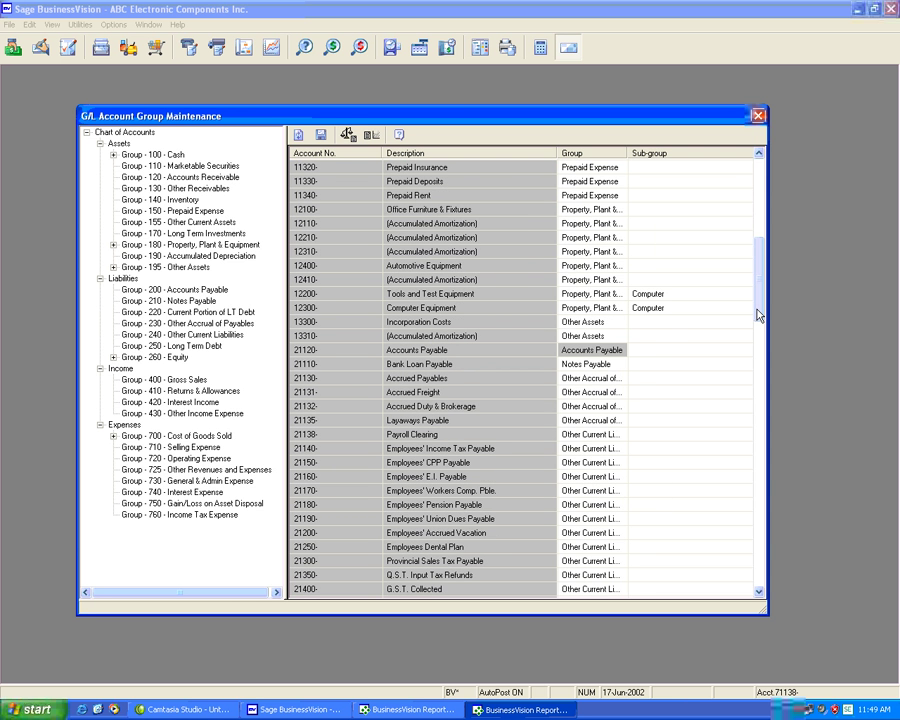
pyautogui.click(679, 211)
pyautogui.click(743, 211)
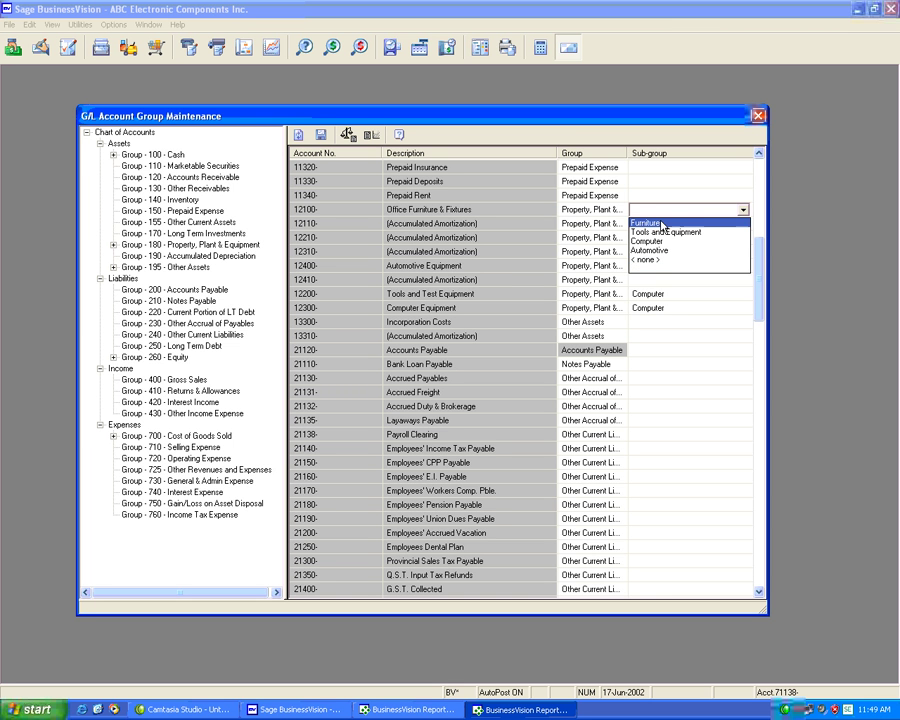
pyautogui.click(668, 222)
pyautogui.click(667, 226)
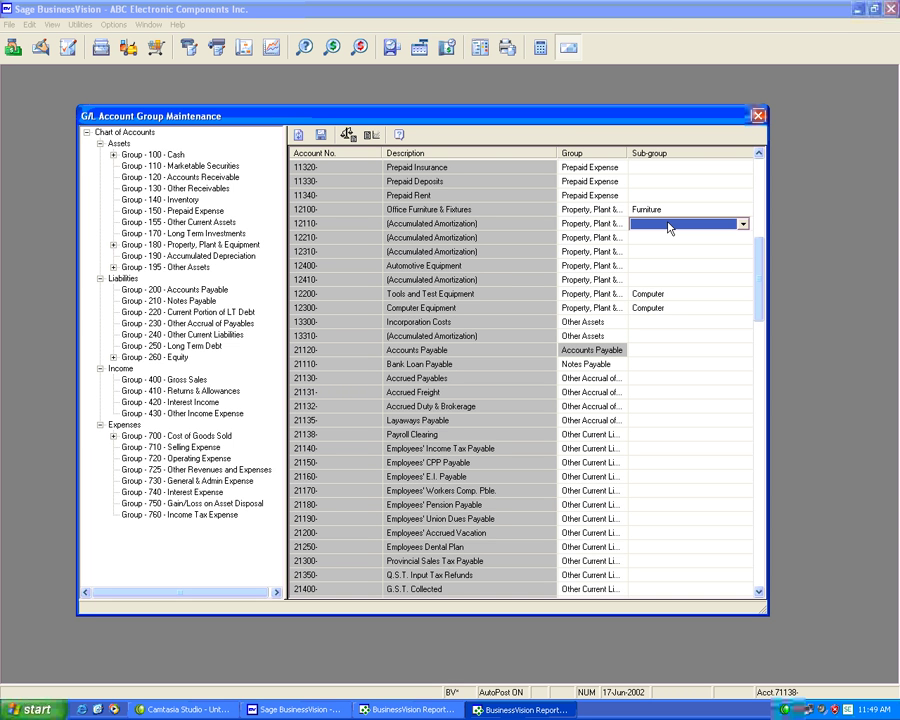
pyautogui.click(741, 224)
pyautogui.click(687, 238)
pyautogui.click(687, 241)
pyautogui.click(742, 238)
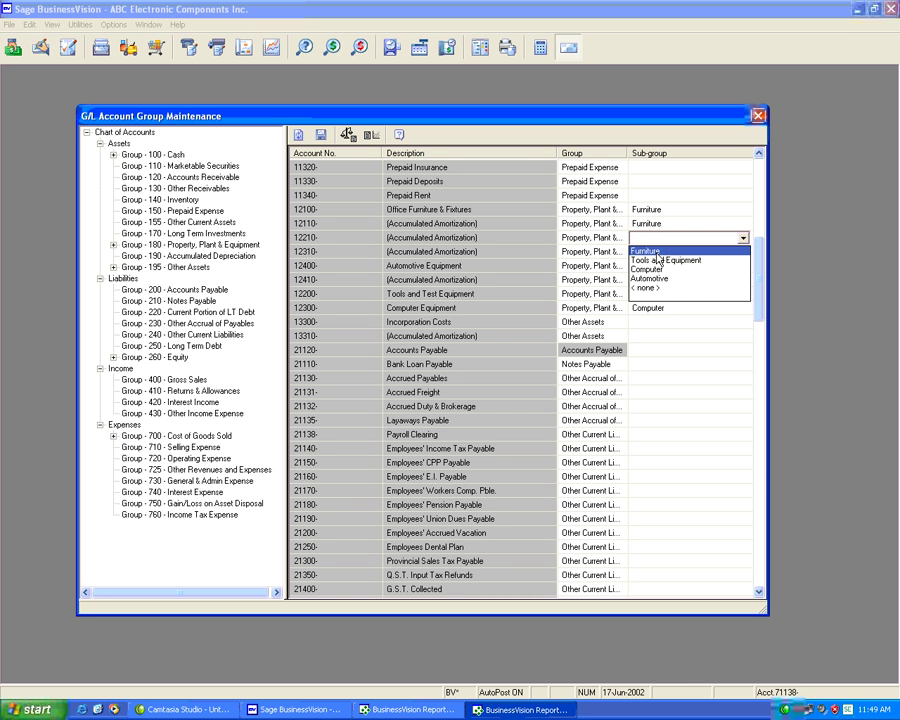
pyautogui.click(656, 251)
pyautogui.click(728, 253)
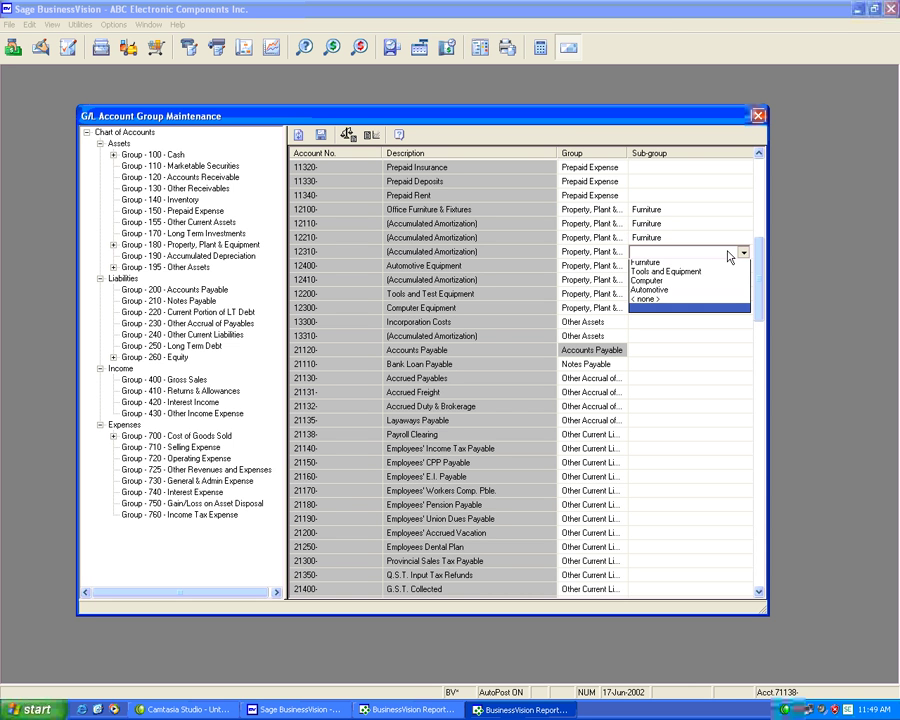
pyautogui.click(685, 262)
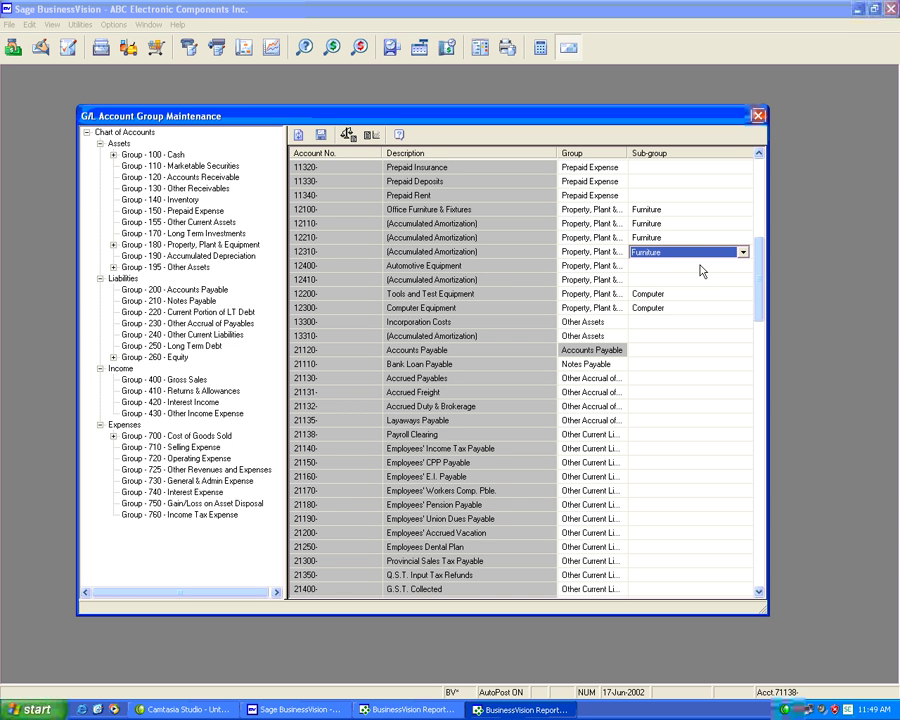
# Step: Assign the Furniture sub-group to Automotive Equipment (12400) and Accumulated Amortization (12410), save the assignments and close the account group maintenance
pyautogui.click(741, 267)
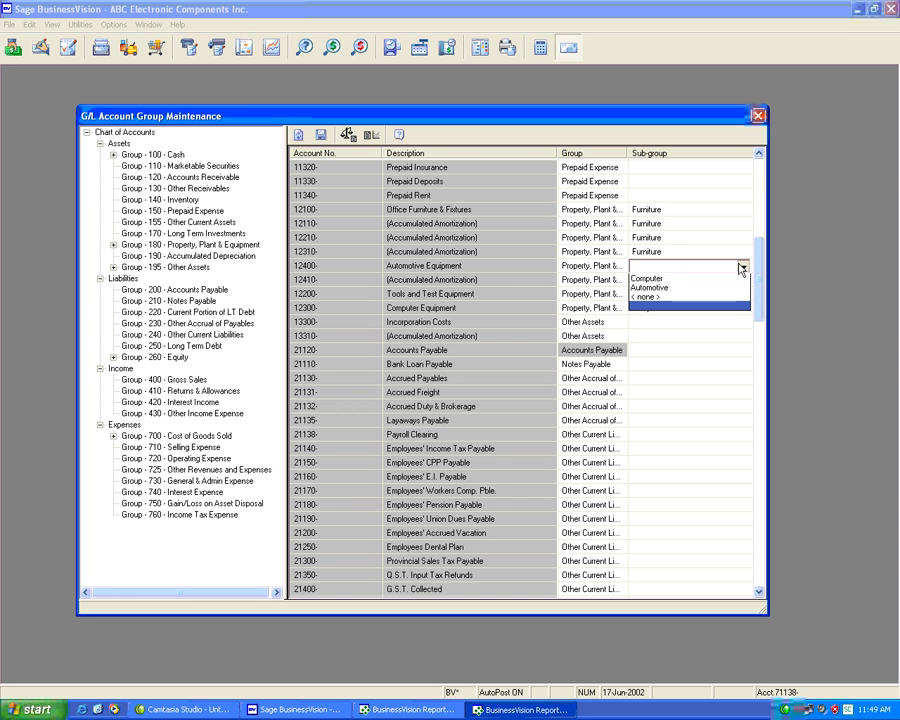
pyautogui.click(689, 280)
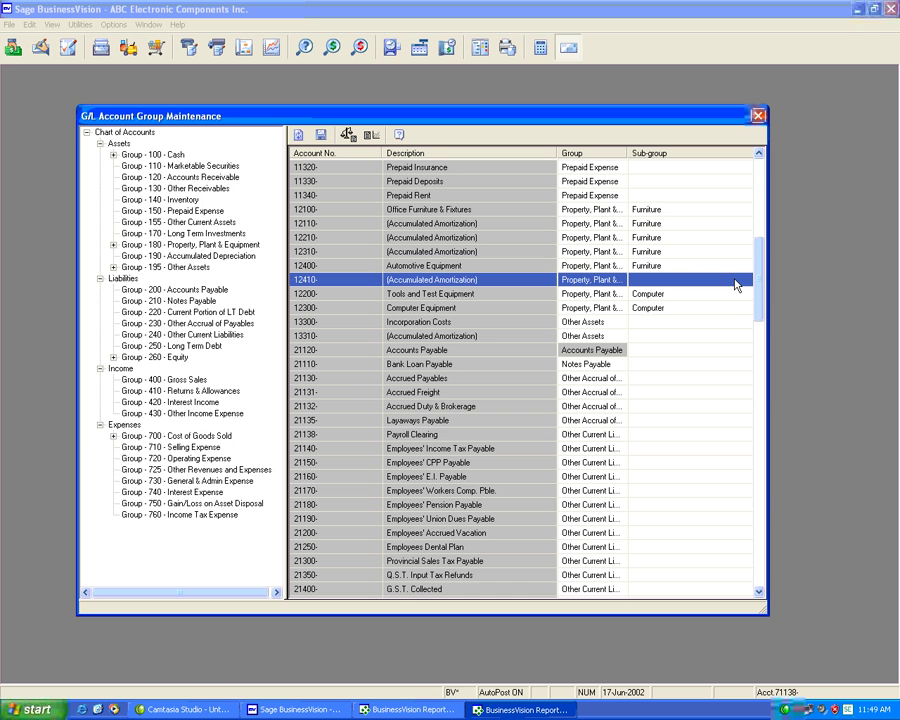
pyautogui.click(741, 281)
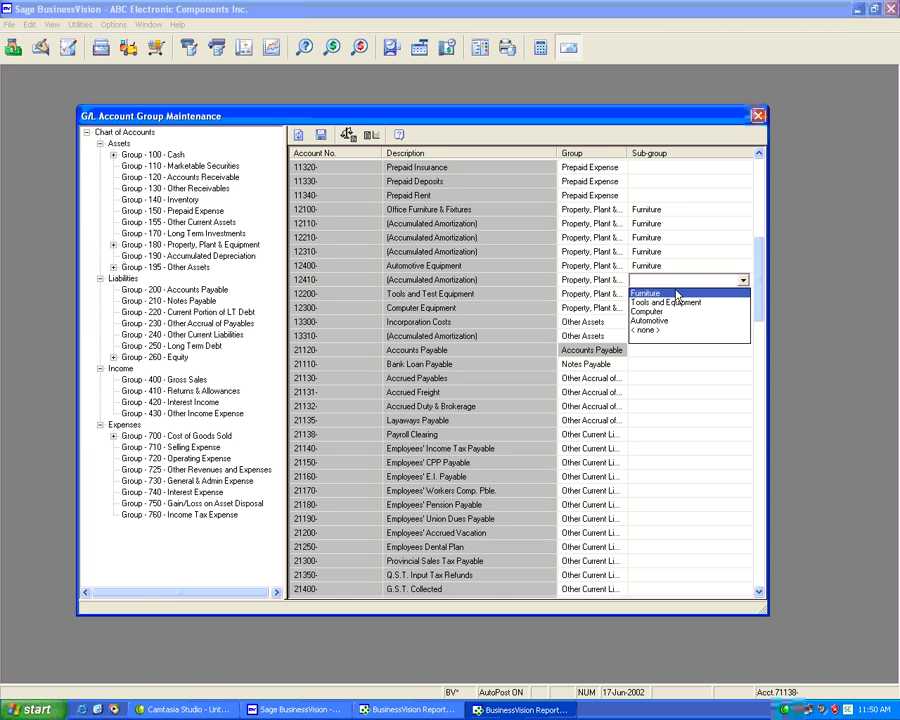
pyautogui.click(677, 294)
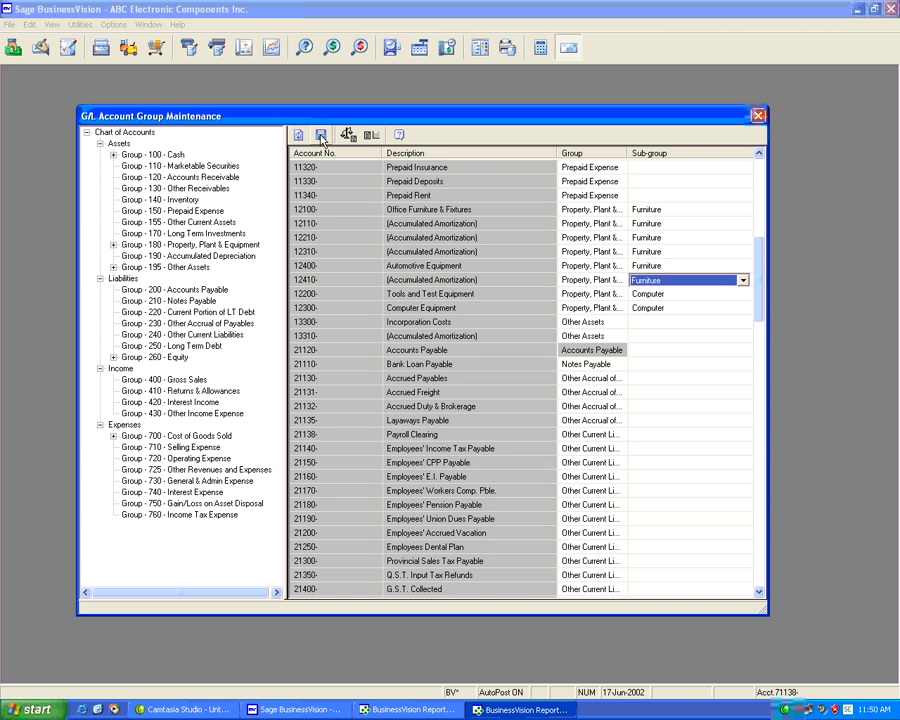
pyautogui.click(321, 137)
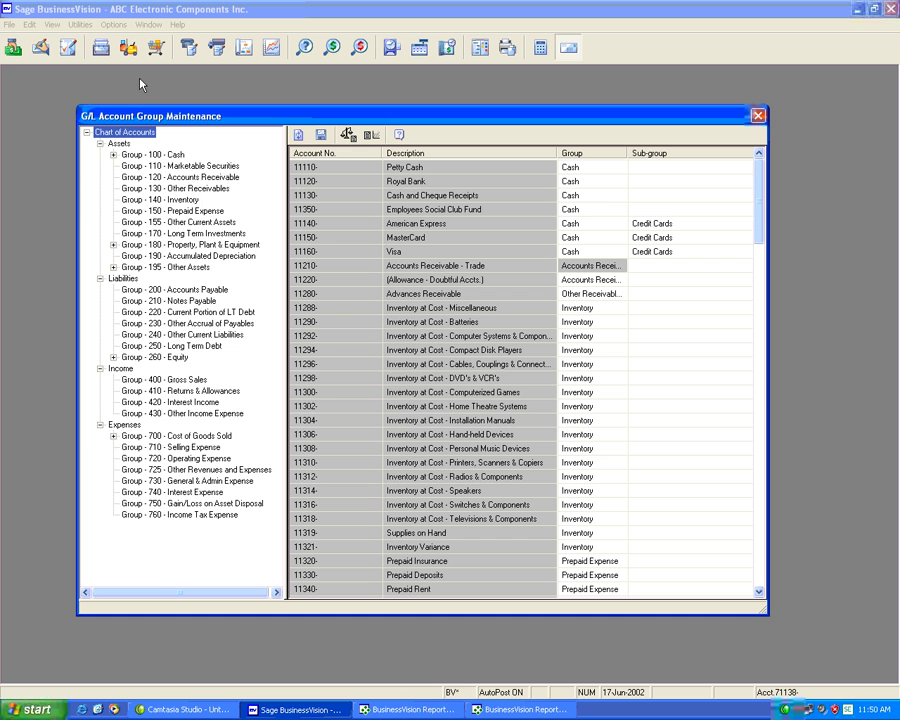
pyautogui.click(758, 117)
# Step: Check the Suppression setting of the Credit Cards (CCARDS) sub-group in Sub-group Details, and close the list
pyautogui.click(29, 24)
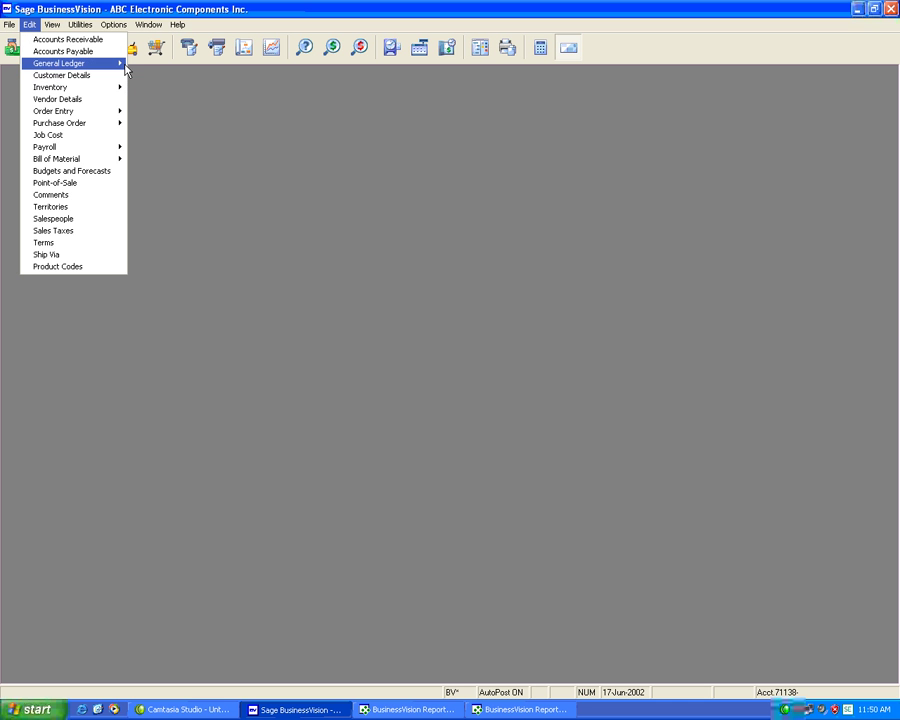
pyautogui.click(195, 127)
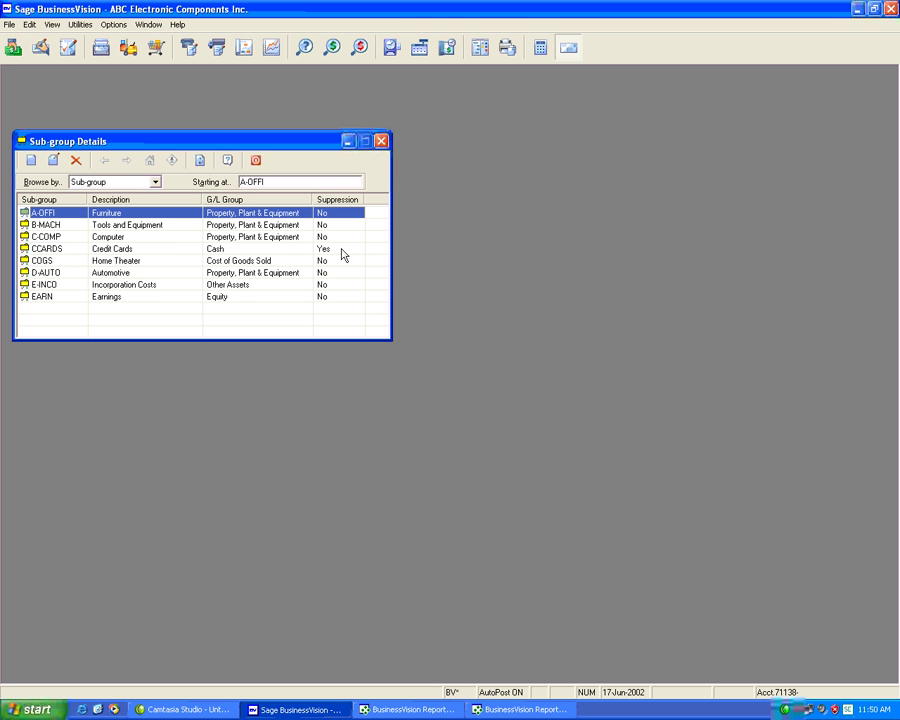
pyautogui.click(340, 249)
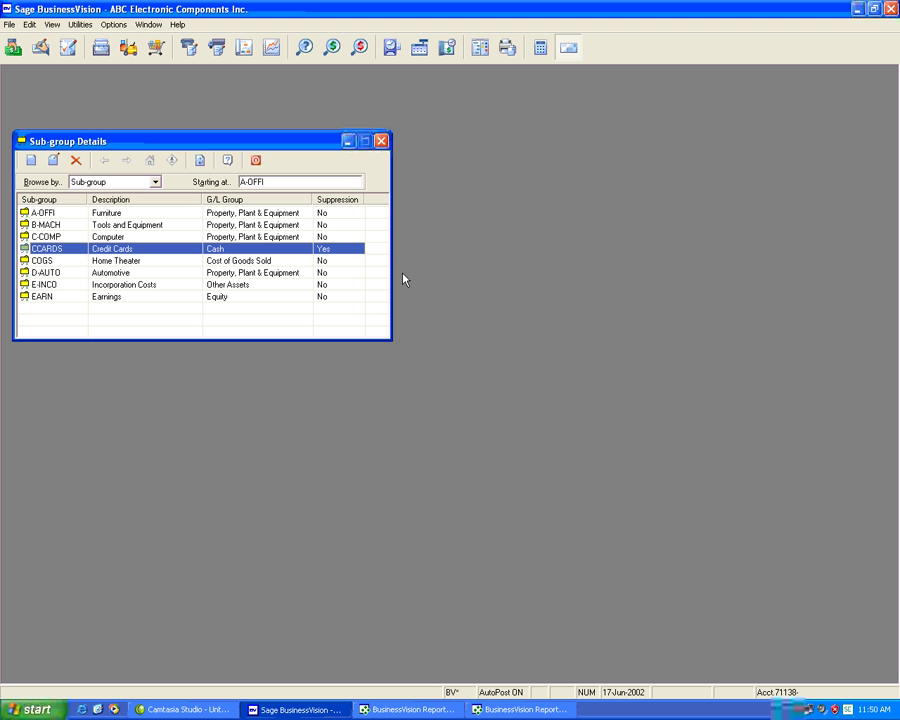
pyautogui.click(381, 142)
# Step: Generate the 30-Jun-02 balance sheet with Suppress set to Based on Sub-group, review the Property, Plant & Equipment section on page 2, and close the preview
pyautogui.click(506, 55)
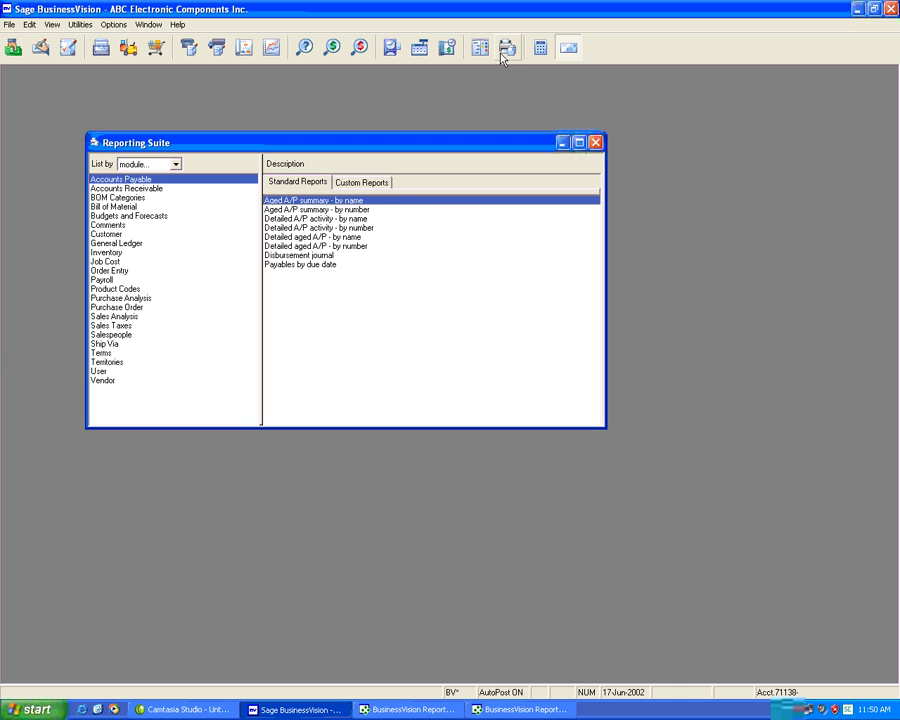
pyautogui.click(168, 243)
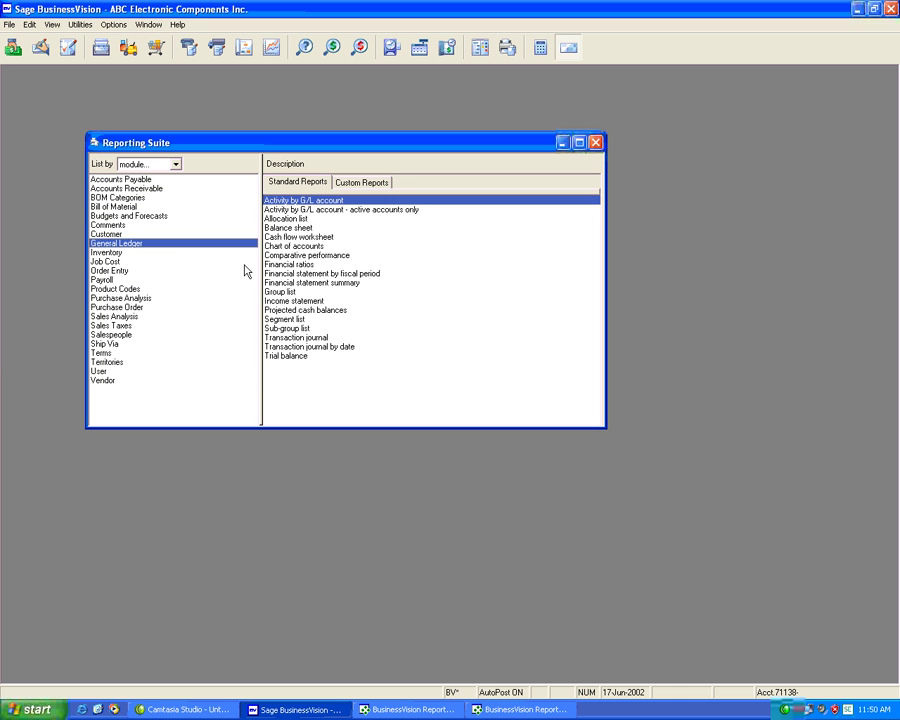
pyautogui.click(300, 228)
pyautogui.doubleClick(320, 228)
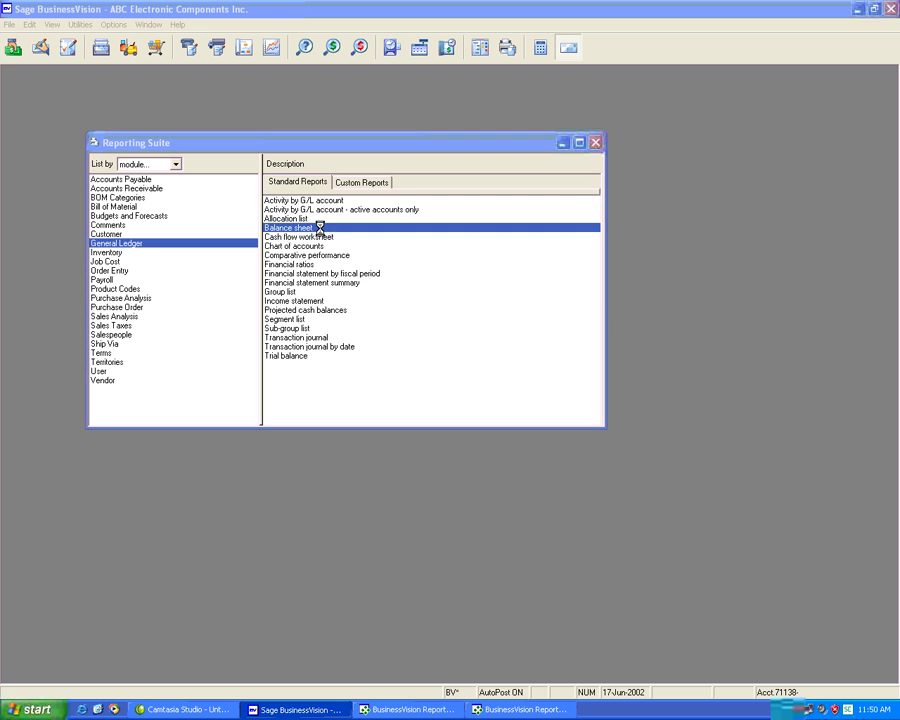
pyautogui.click(494, 280)
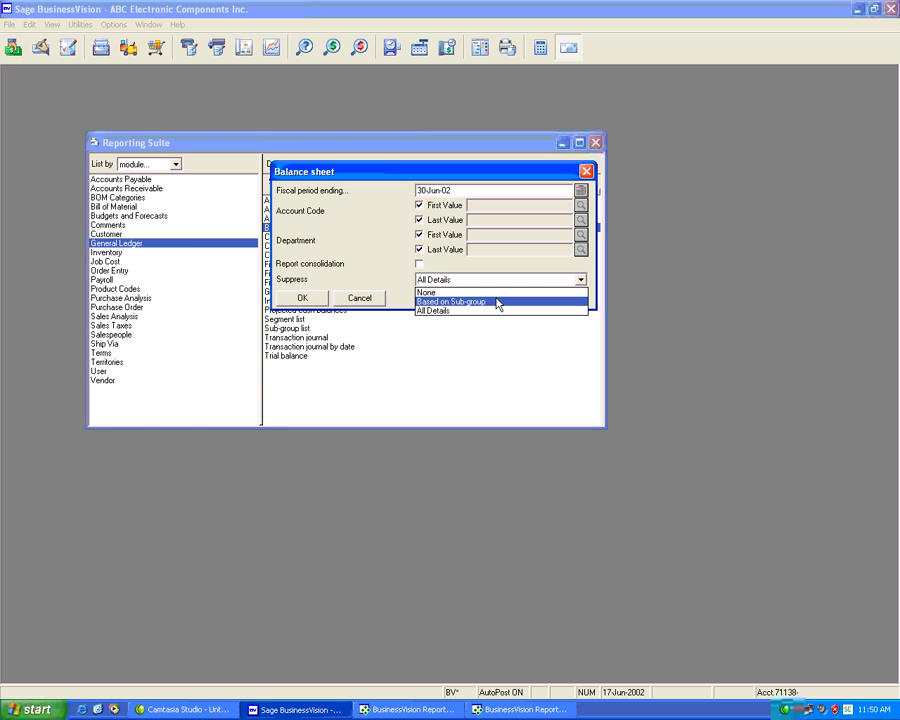
pyautogui.click(497, 302)
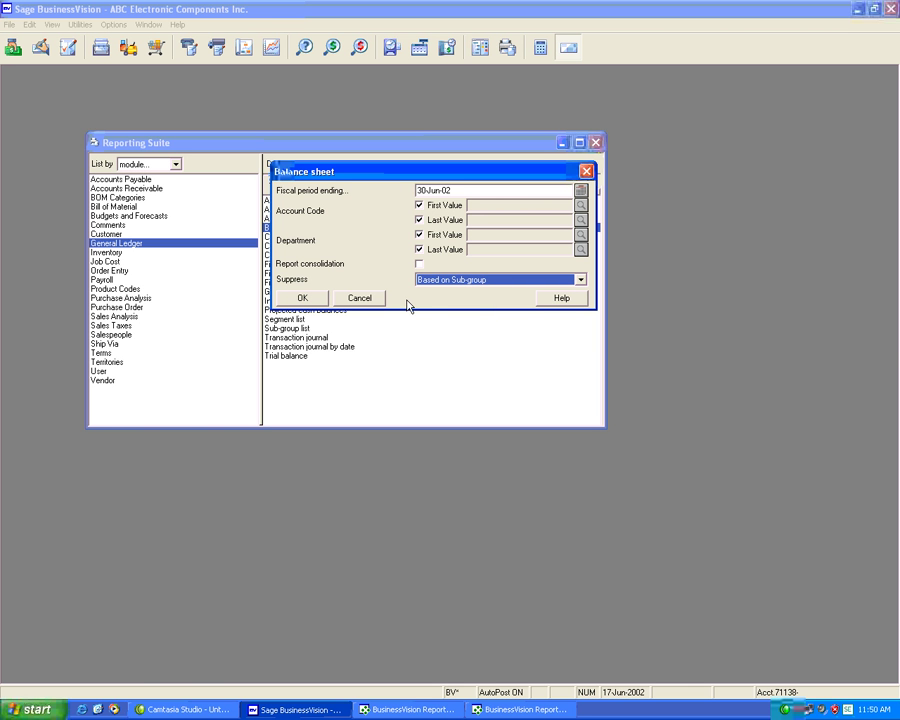
pyautogui.click(311, 302)
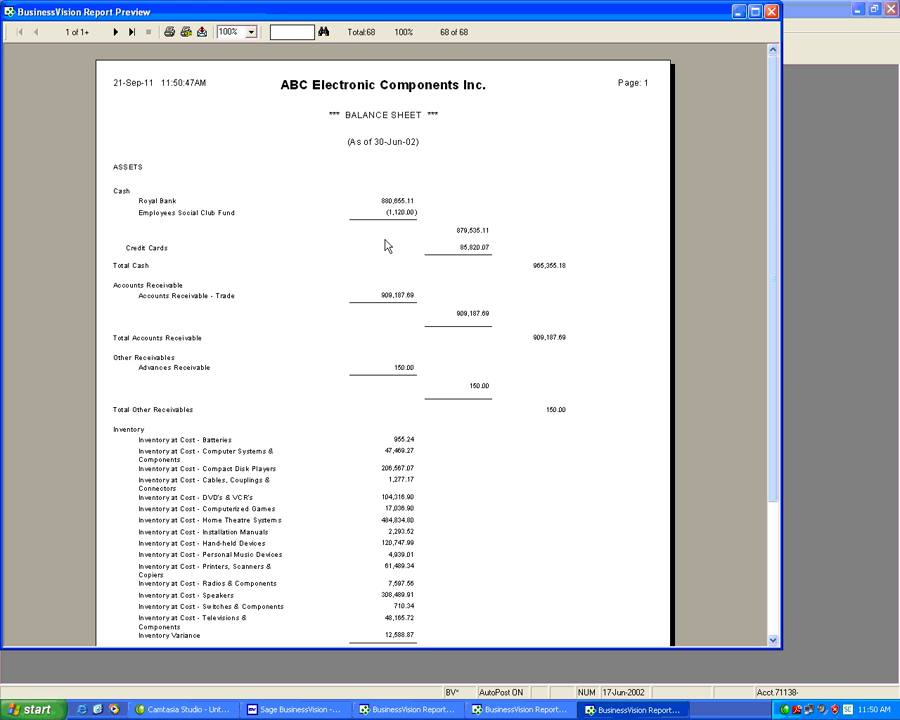
pyautogui.click(116, 32)
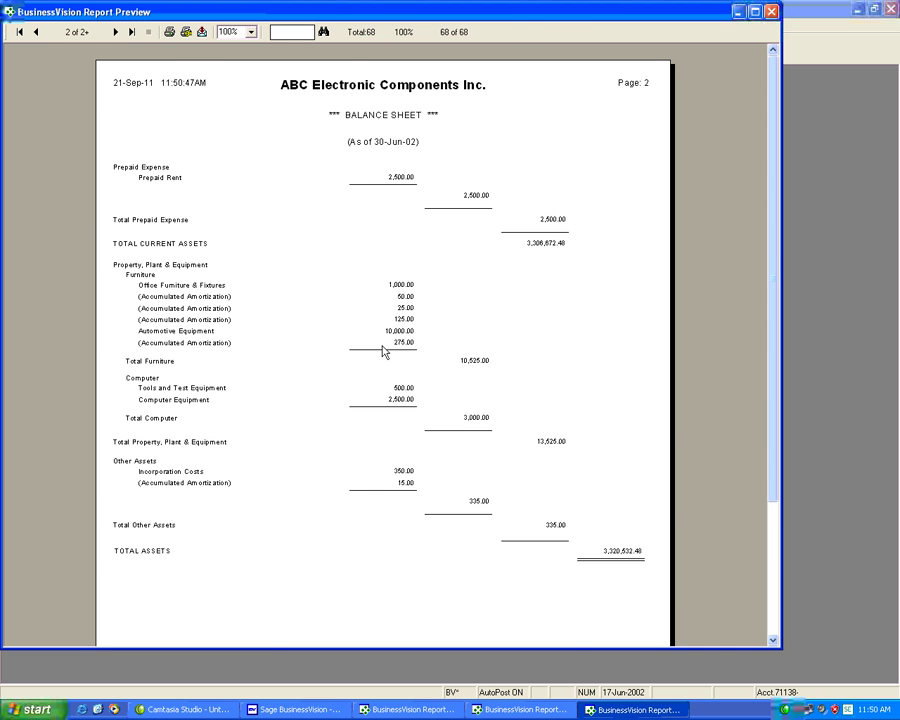
pyautogui.click(773, 12)
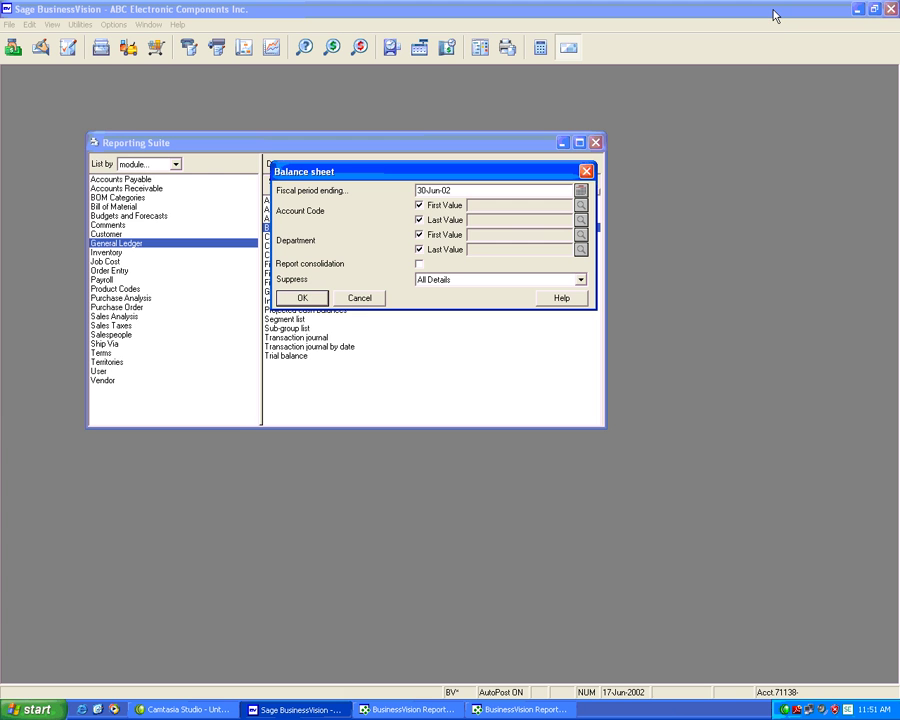
# Step: Generate the 30-Jun-02 balance sheet with Suppress set to All Details and turn to page 2
pyautogui.click(580, 281)
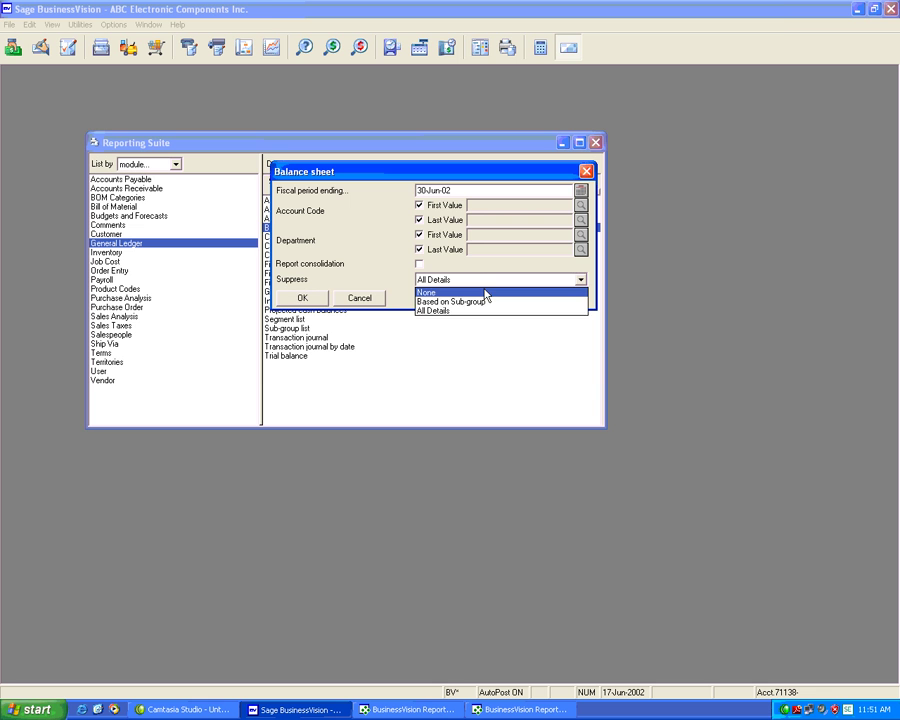
pyautogui.click(454, 312)
pyautogui.press('Return')
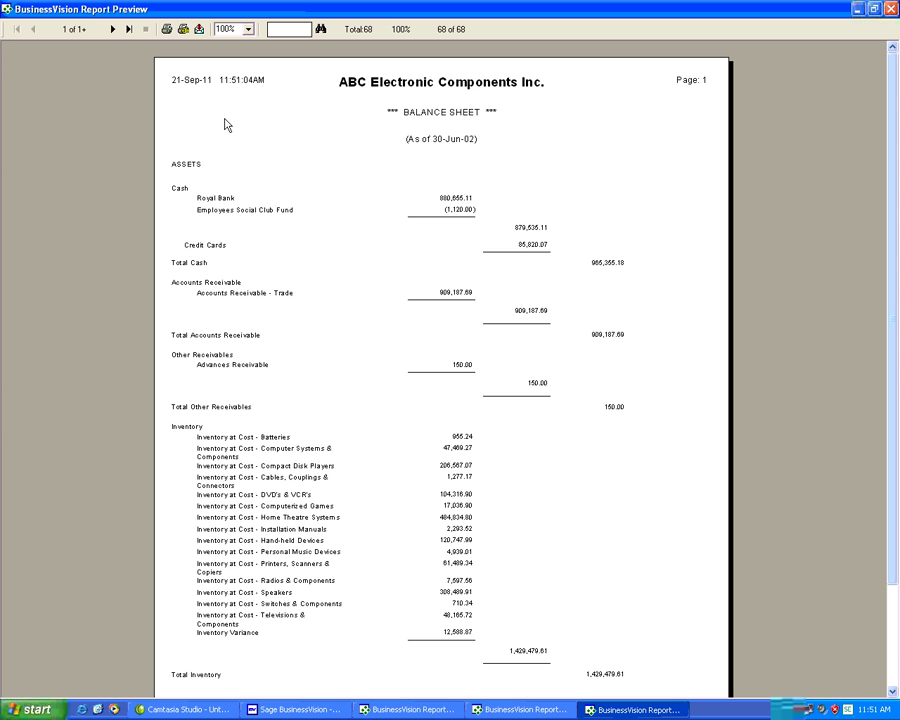
pyautogui.click(113, 29)
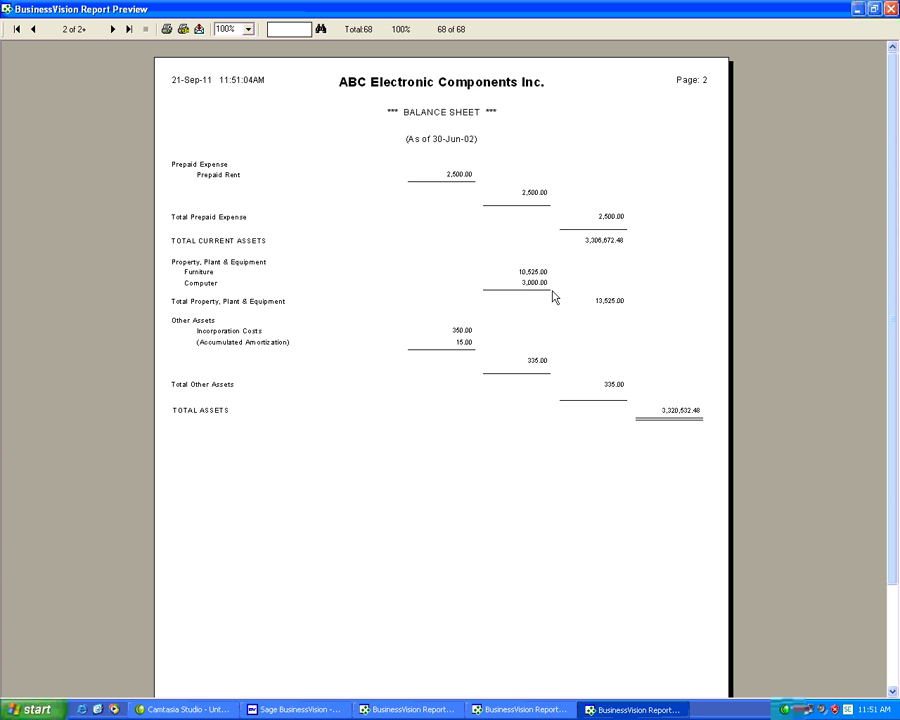